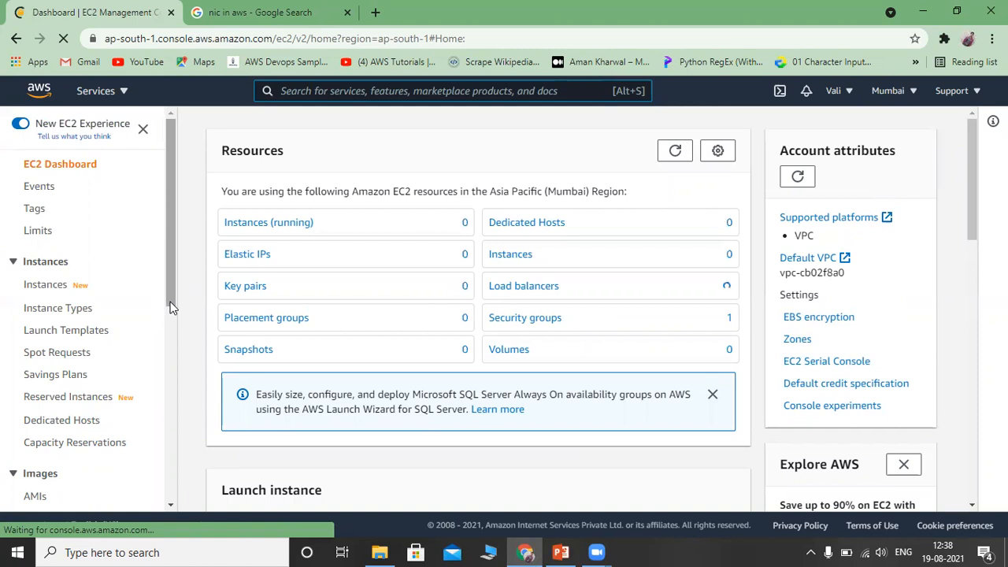
Create an EC2 placement group named palcementgroup-1 with the Cluster placement strategy
scroll(172, 326, "down", 5)
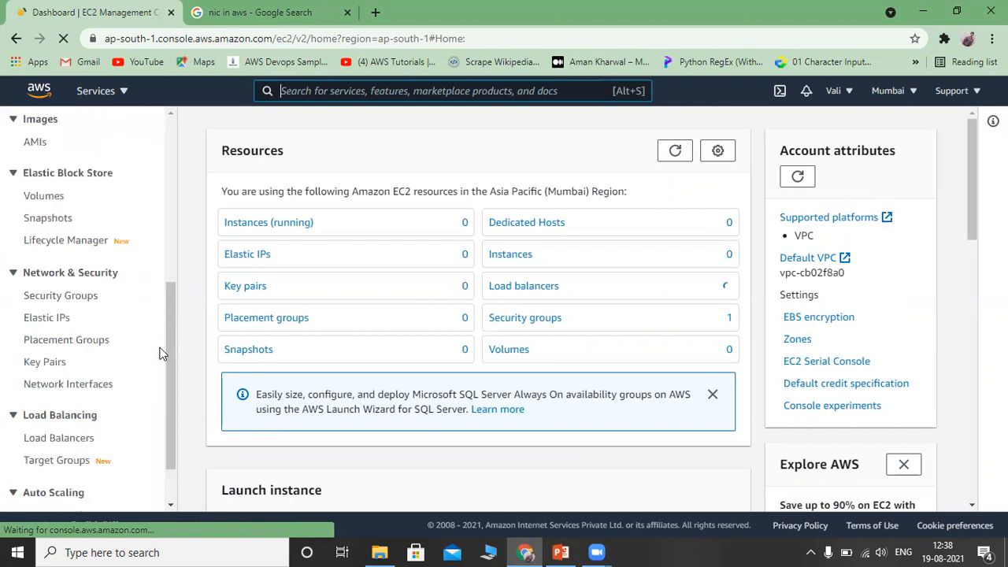
left_click(70, 344)
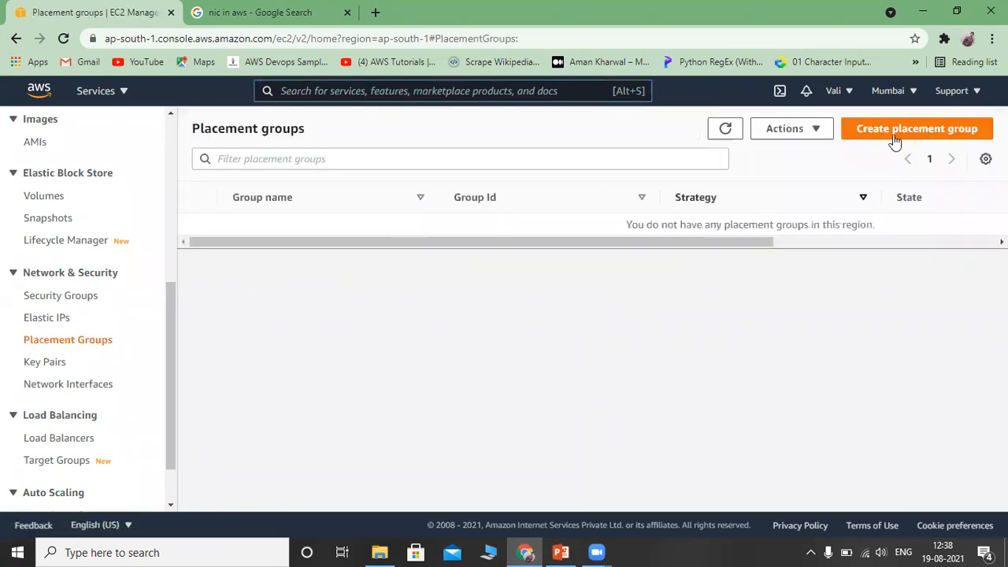
left_click(911, 132)
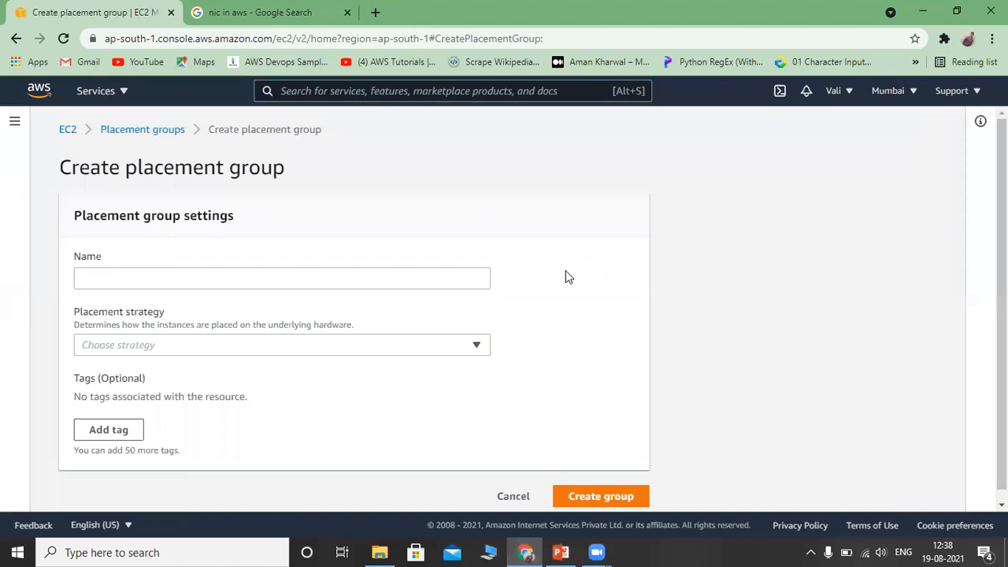
left_click(323, 279)
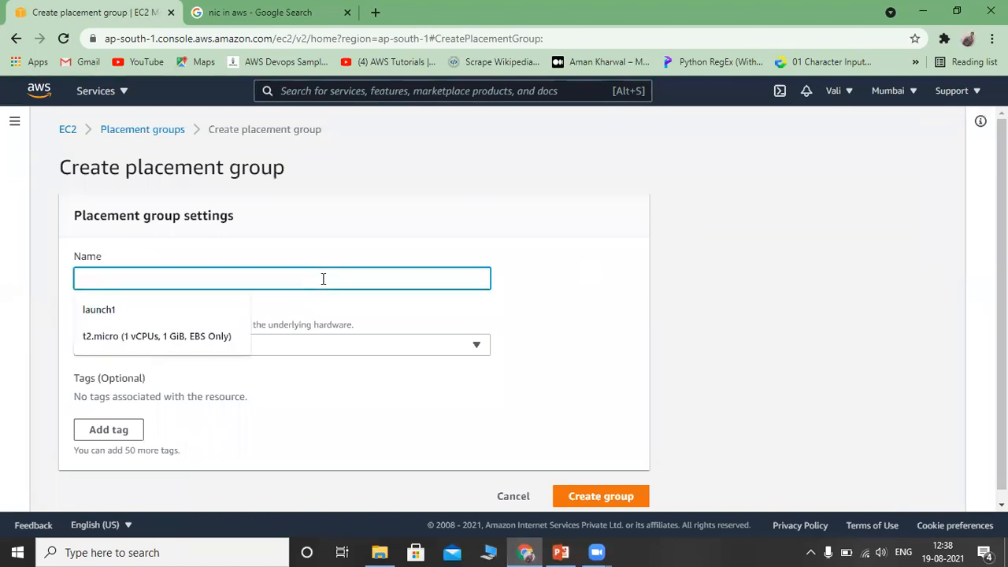
type("palce")
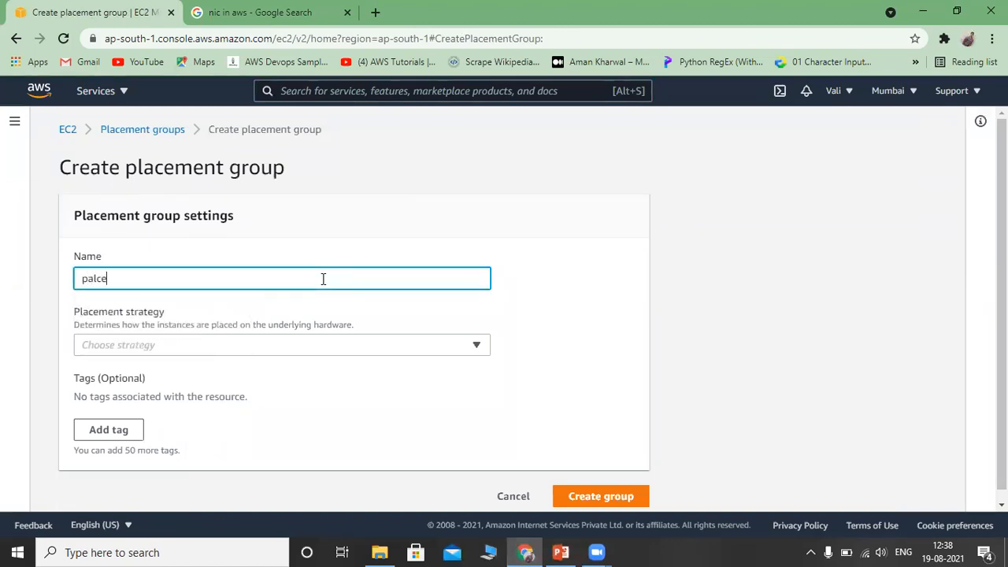
type("mentgroup-1")
left_click(394, 349)
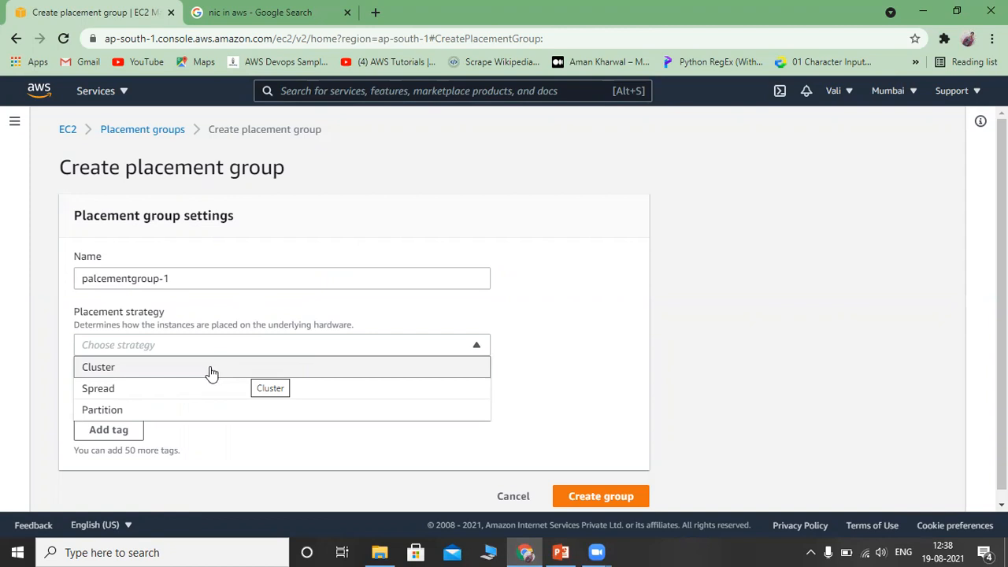
left_click(182, 370)
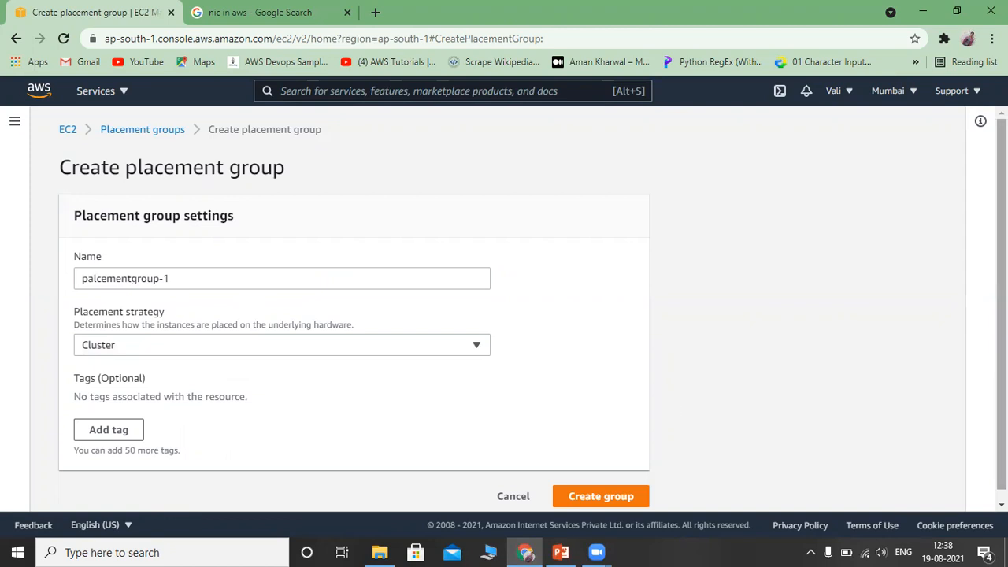
scroll(708, 433, "down", 1)
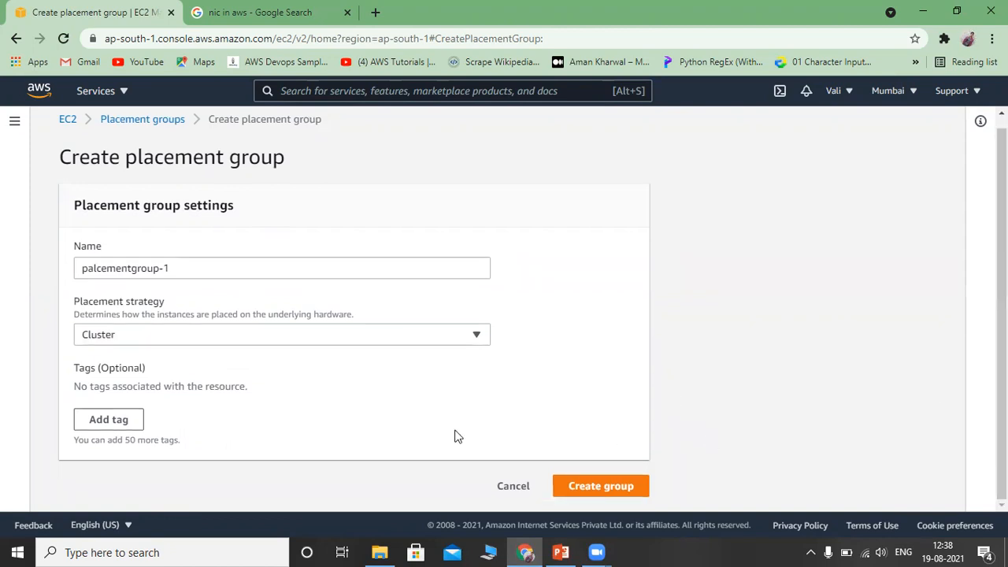
left_click(604, 486)
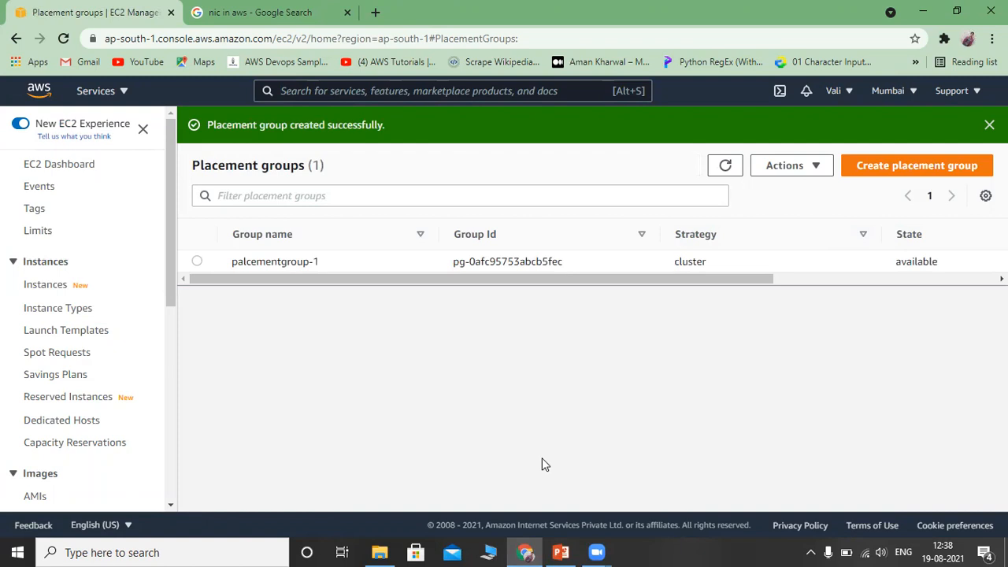
Create a second placement group named placementgroup-2 with the Spread placement strategy
left_click(894, 167)
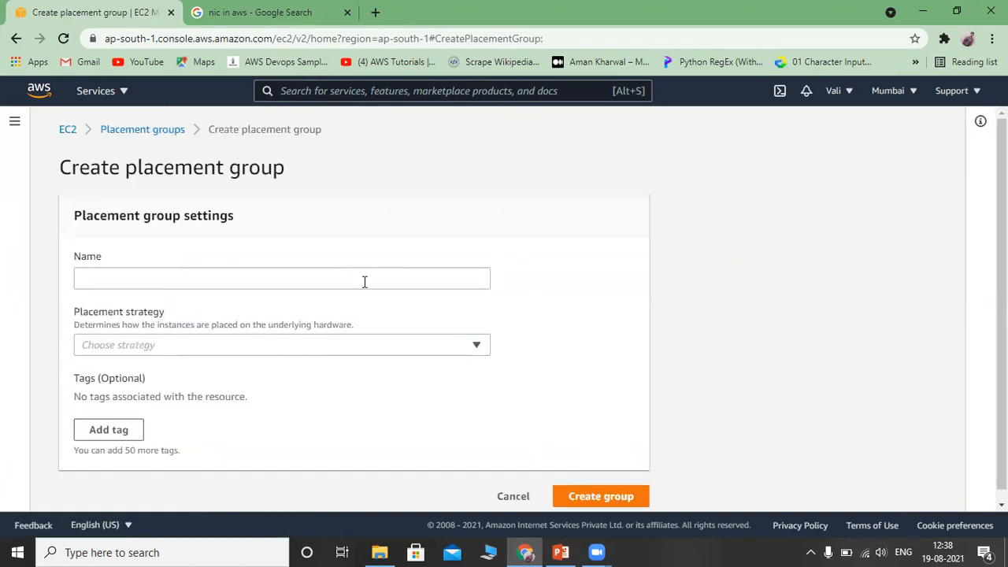
left_click(324, 280)
type("plac")
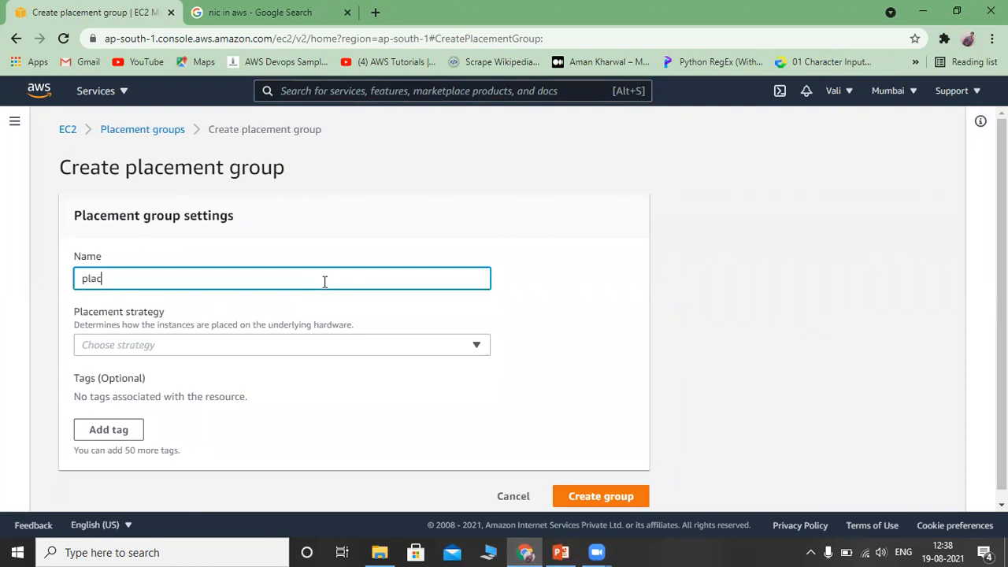
type("ementgroup-2")
left_click(339, 345)
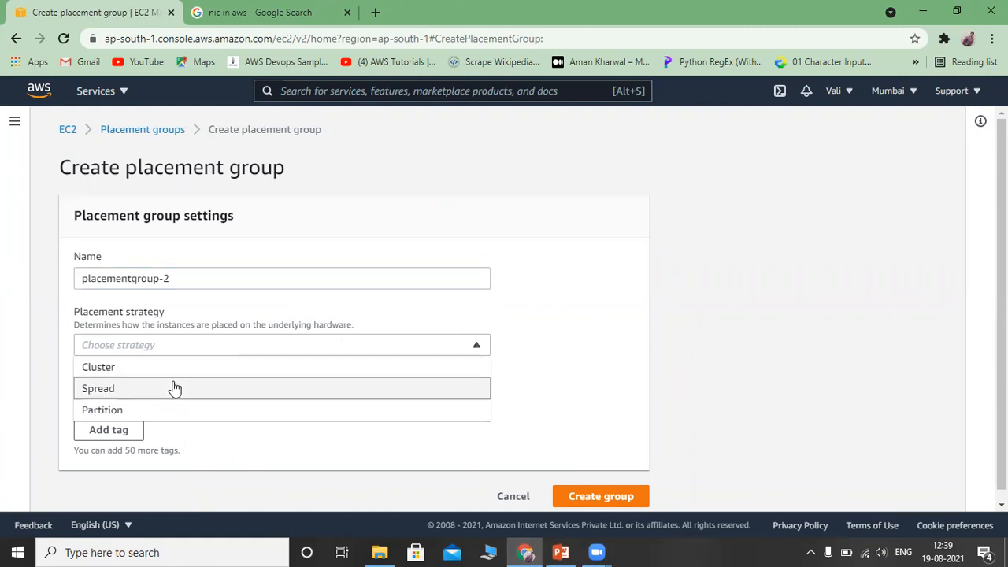
left_click(144, 395)
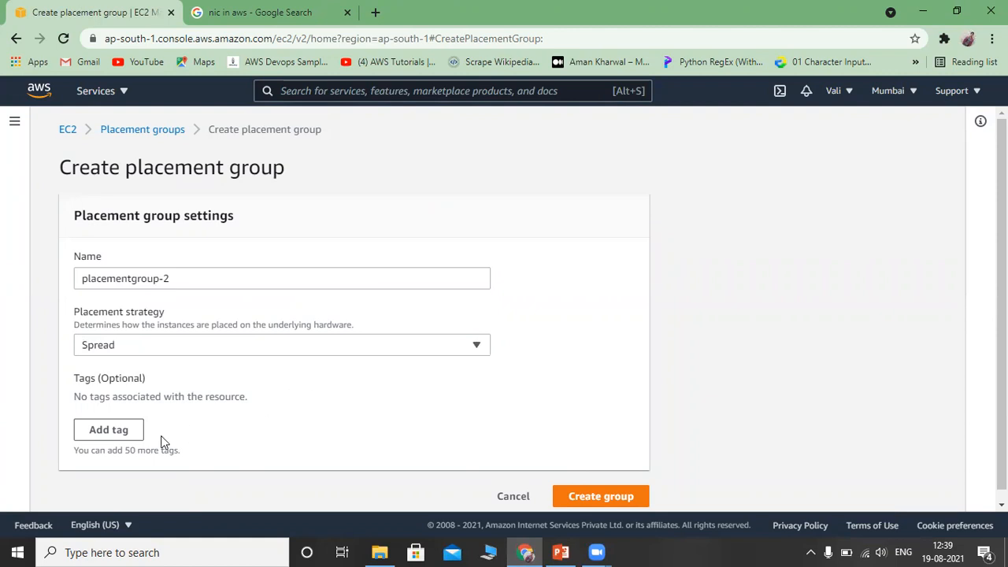
scroll(706, 369, "down", 1)
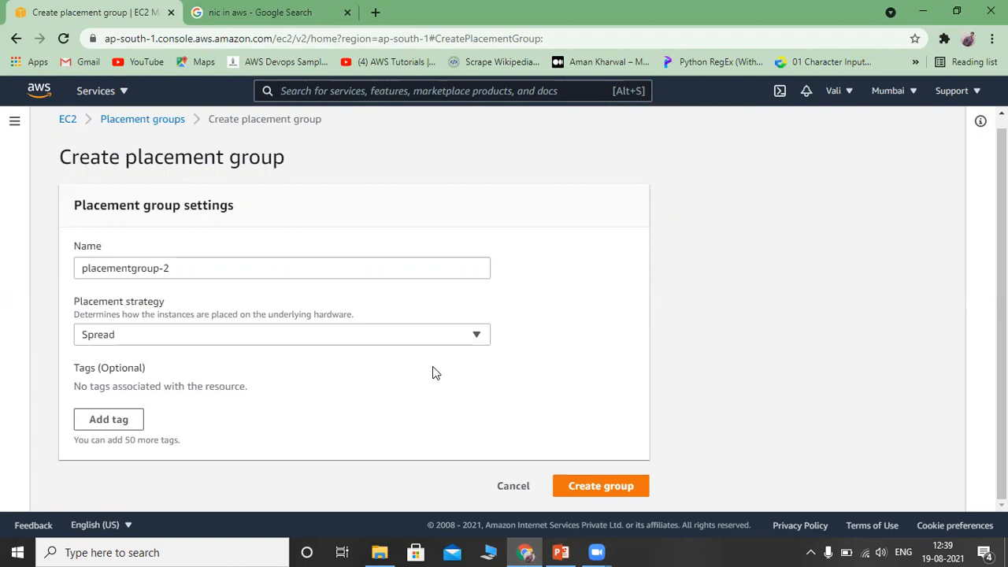
left_click(619, 487)
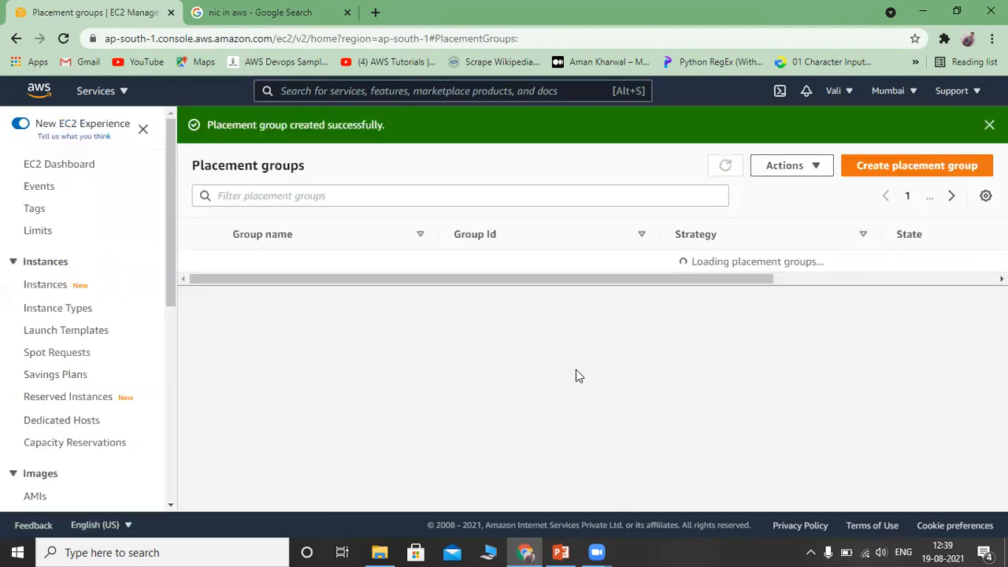
Create a third placement group named placement-group-3 with the Partition strategy and 2 partitions
left_click(894, 167)
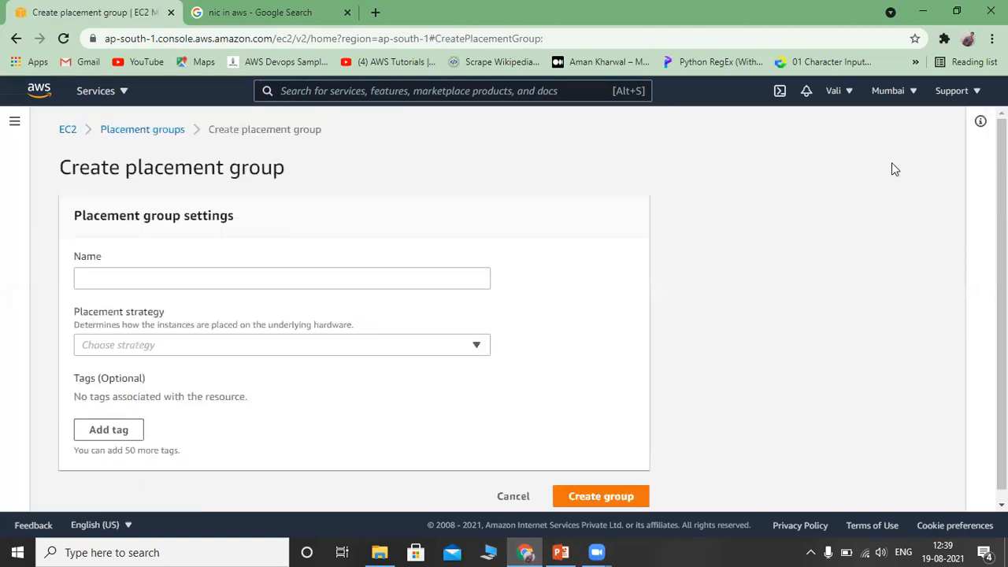
left_click(349, 272)
type("placeme")
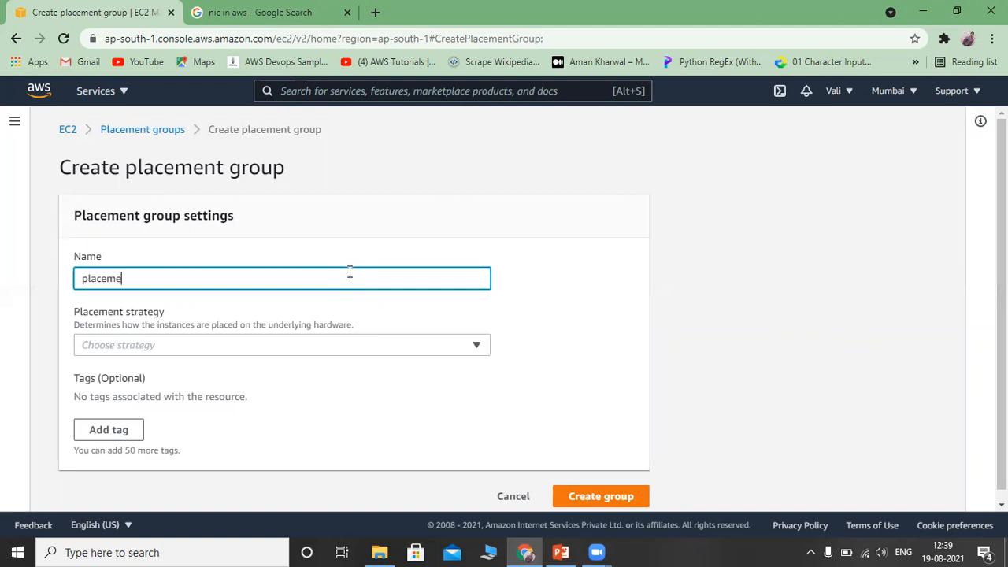
type("nt-group-3")
left_click(383, 349)
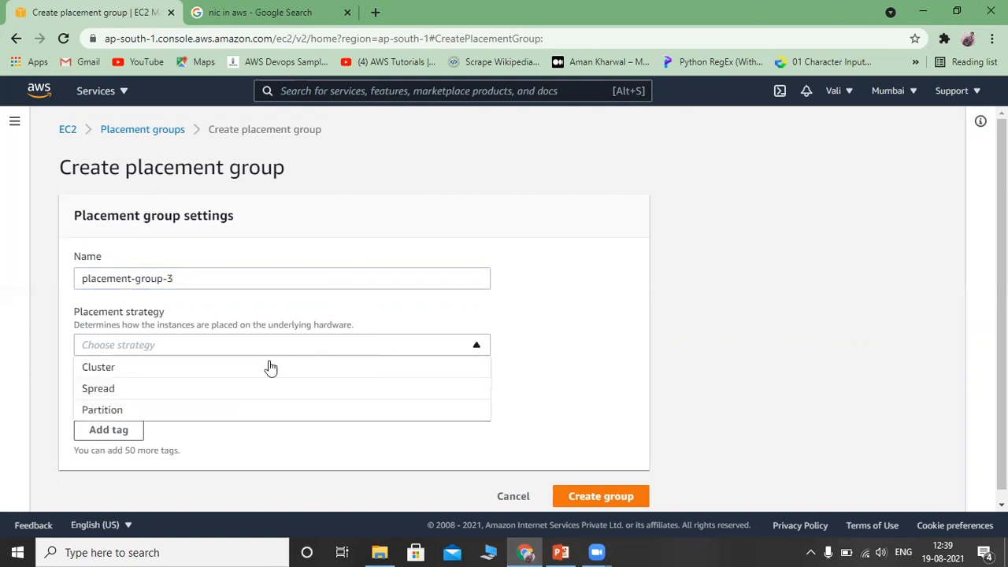
left_click(175, 410)
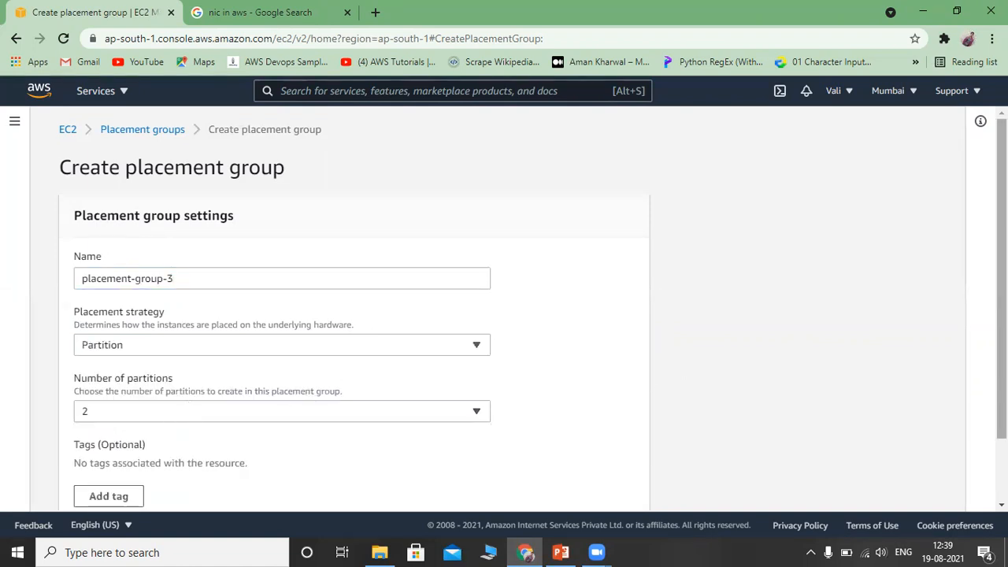
scroll(1000, 315, "down", 1)
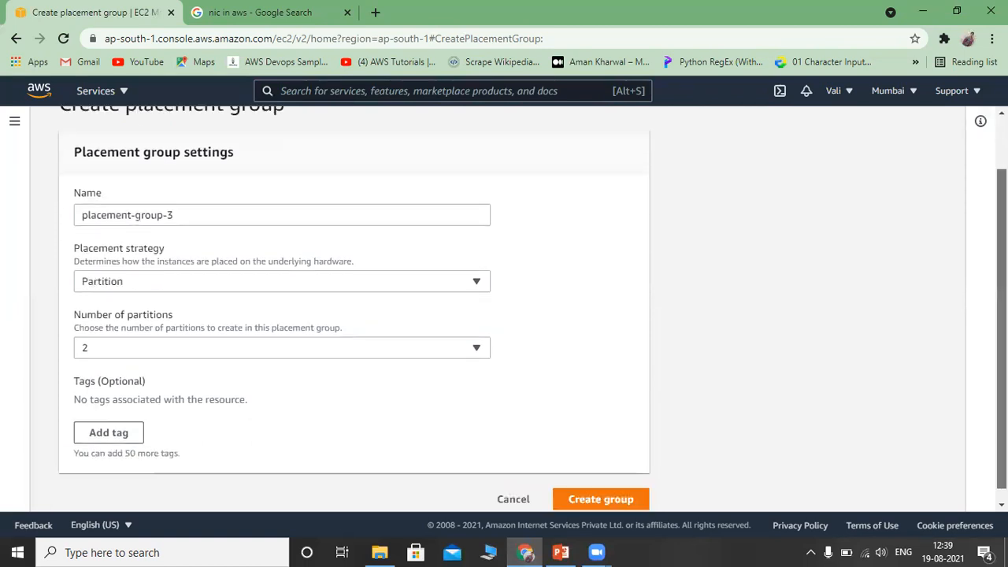
left_click(478, 352)
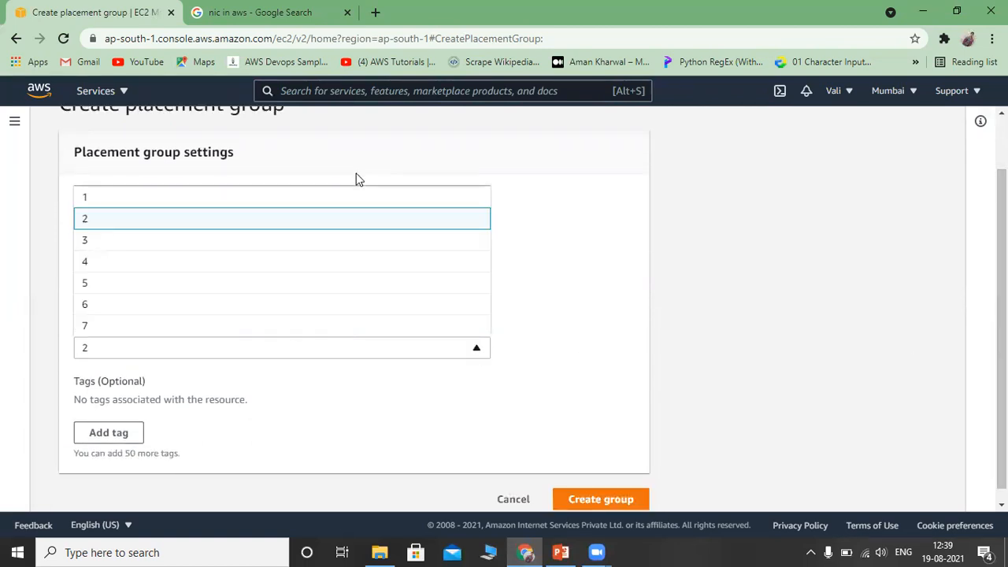
left_click(222, 222)
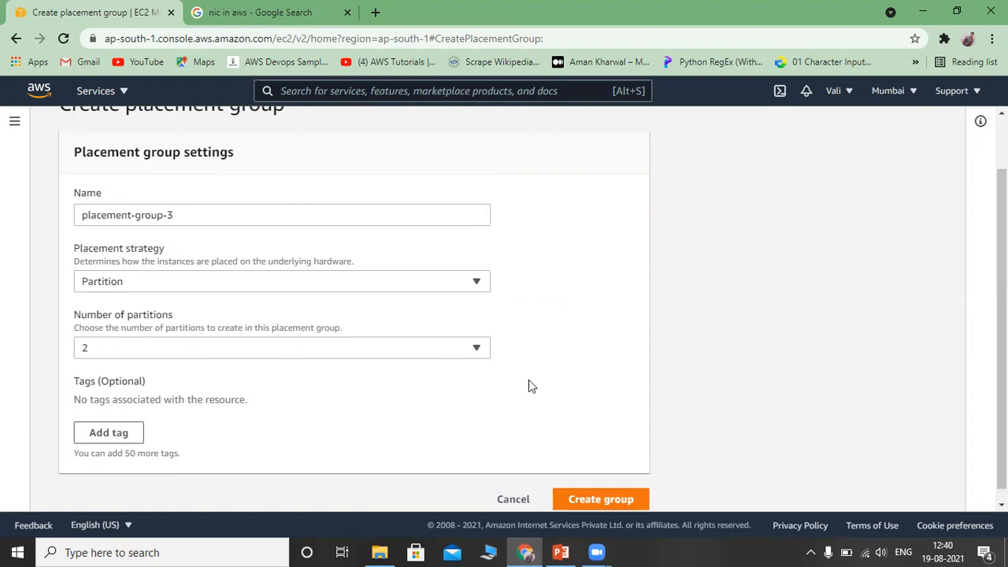
left_click(613, 499)
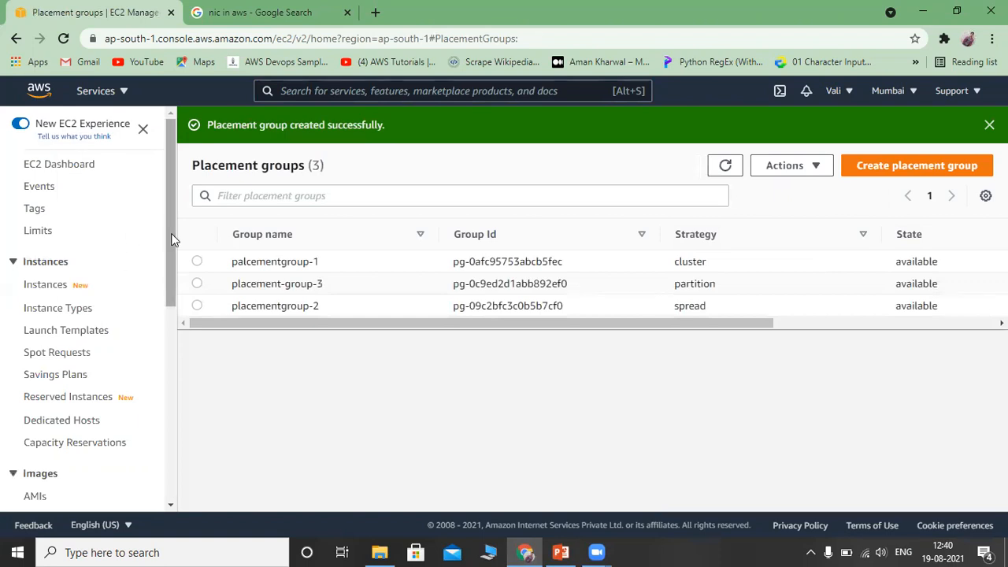
Start launching a new instance from the 64-bit (x86) Amazon Linux 2 AMI with the t2.micro type and proceed to the instance details
left_click(46, 287)
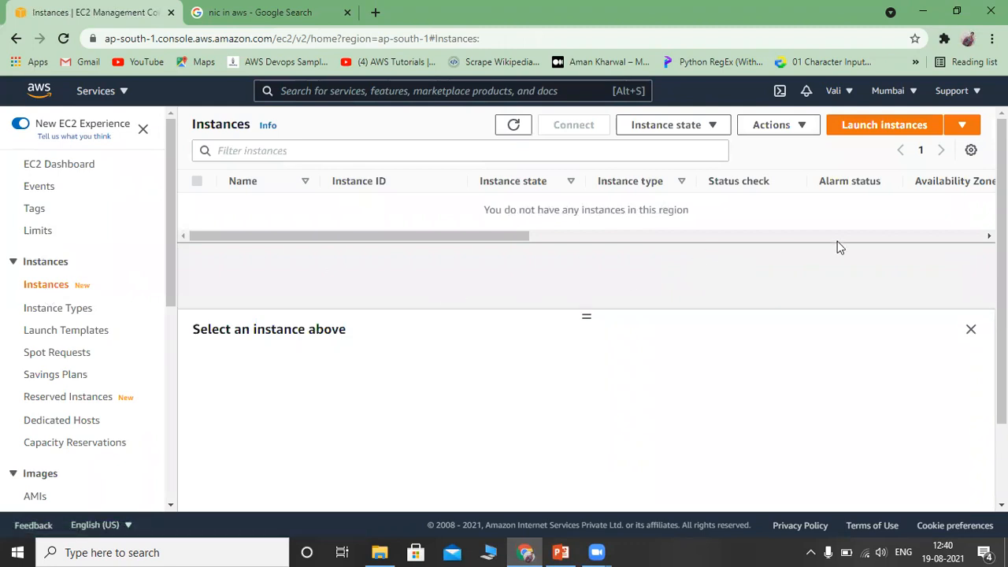
left_click(892, 128)
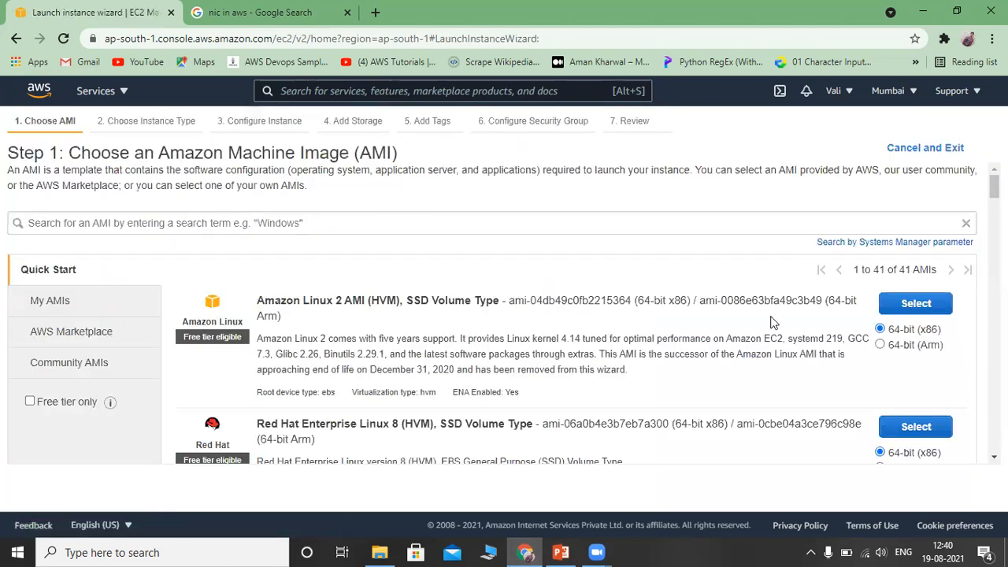
left_click(916, 304)
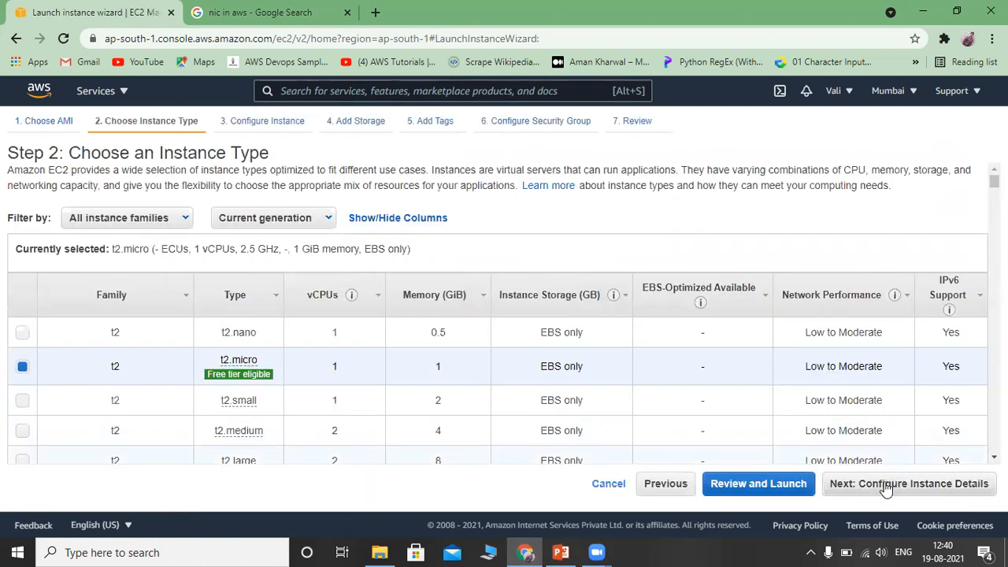
left_click(886, 489)
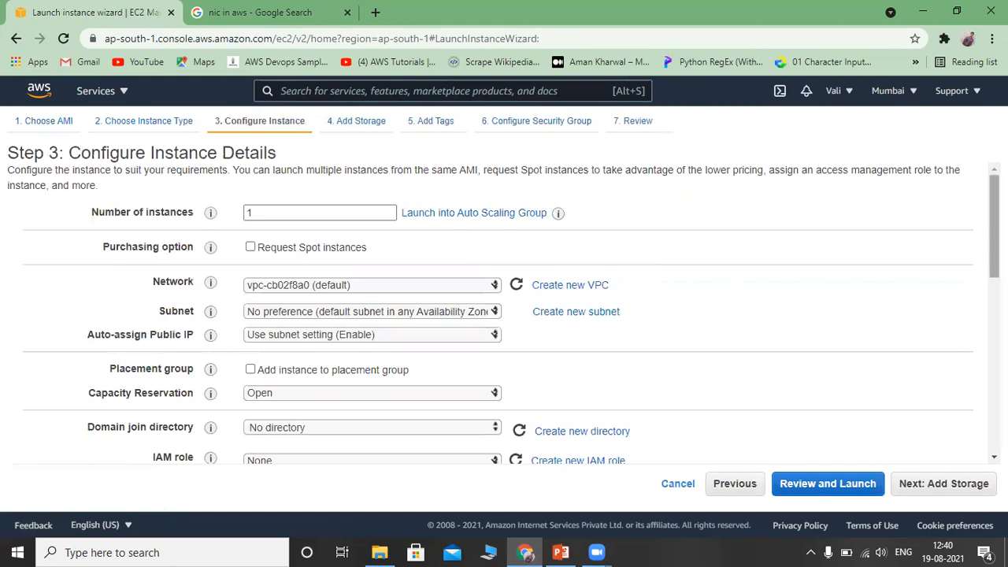
Add the instance to the existing placement group palcementgroup-1 (cluster)
scroll(504, 315, "down", 3)
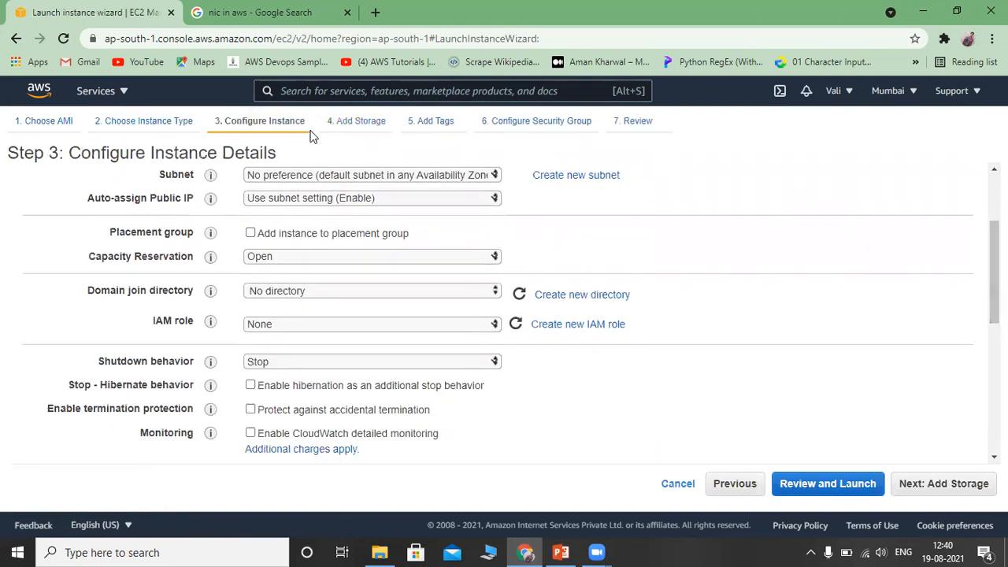
left_click(251, 233)
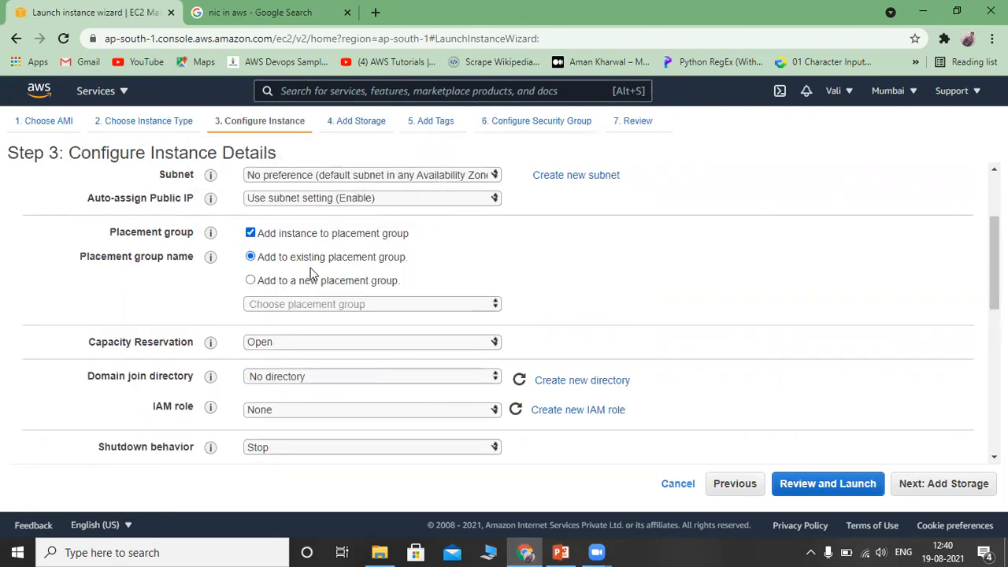
left_click(430, 307)
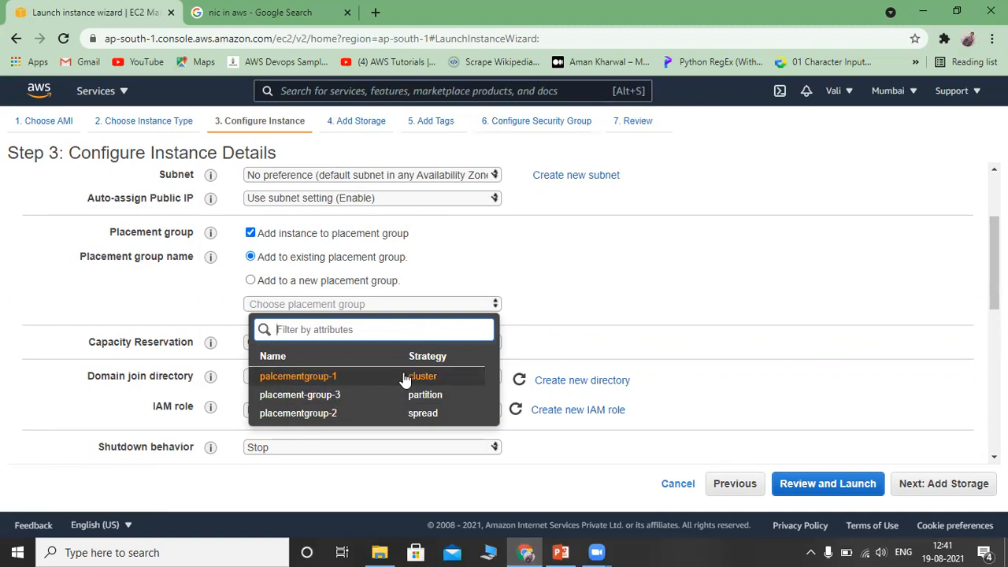
left_click(323, 378)
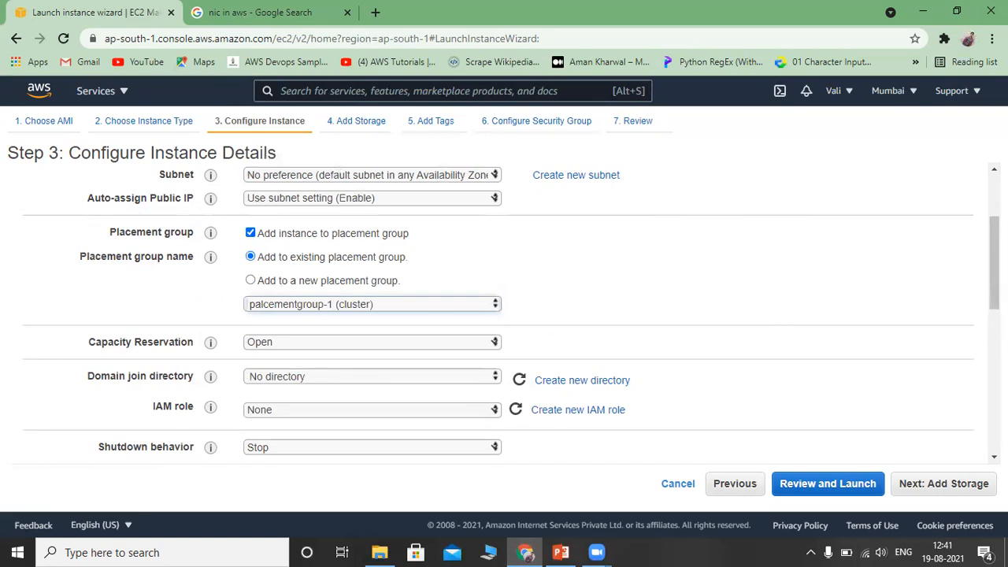
Keep the remaining instance details and default storage, add no tags, and proceed to the security group configuration
left_click_drag(994, 285, 994, 313)
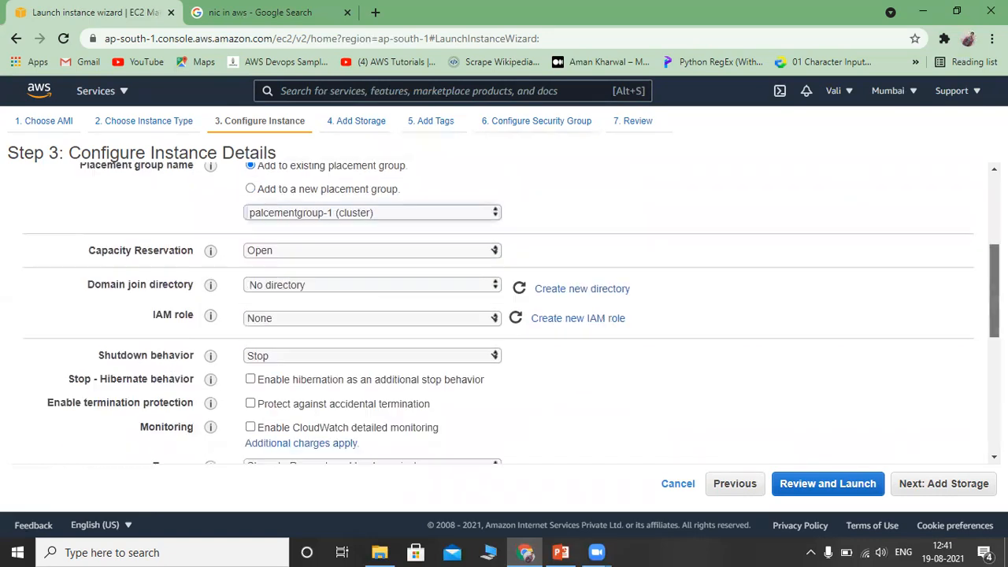
left_click(948, 486)
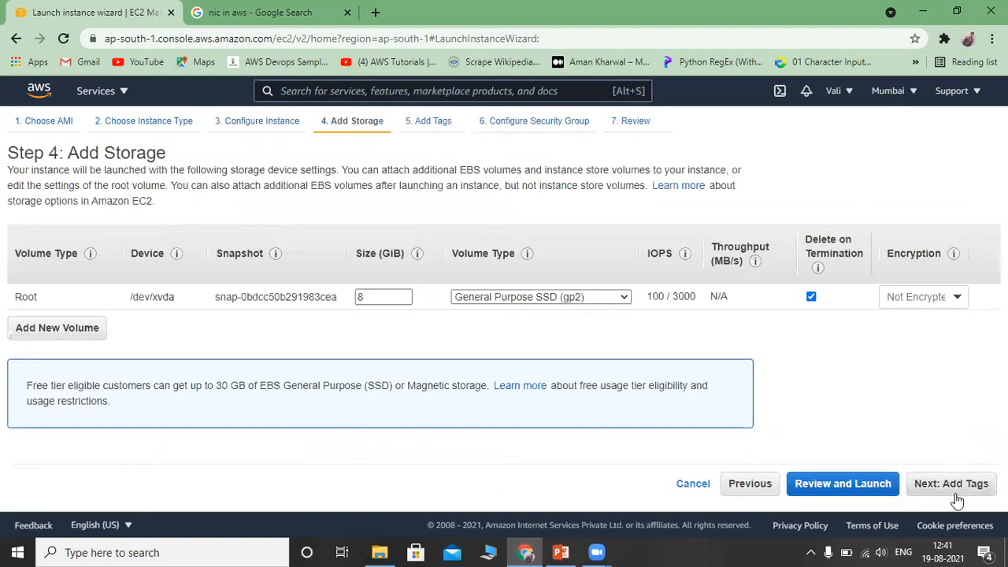
left_click(956, 487)
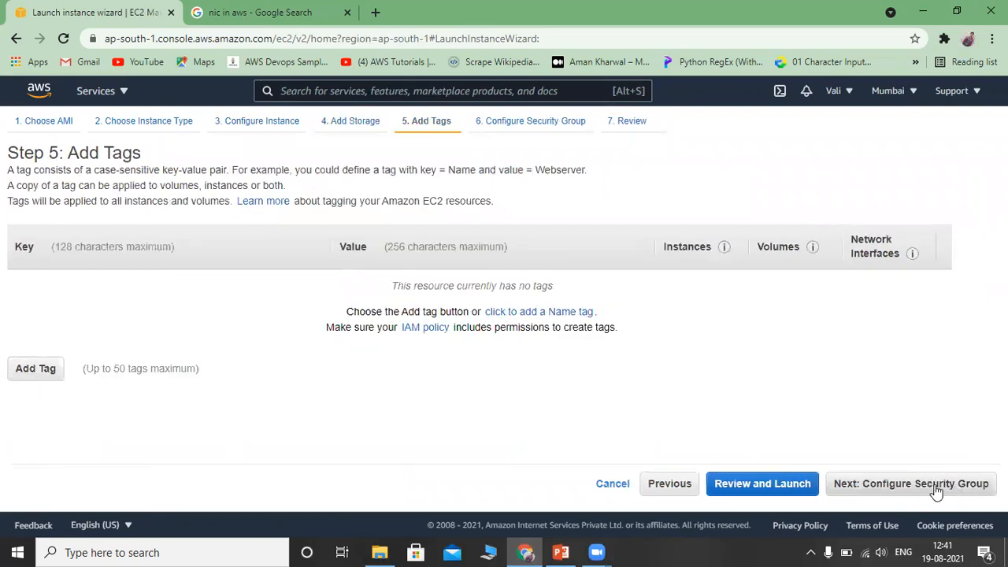
left_click(936, 486)
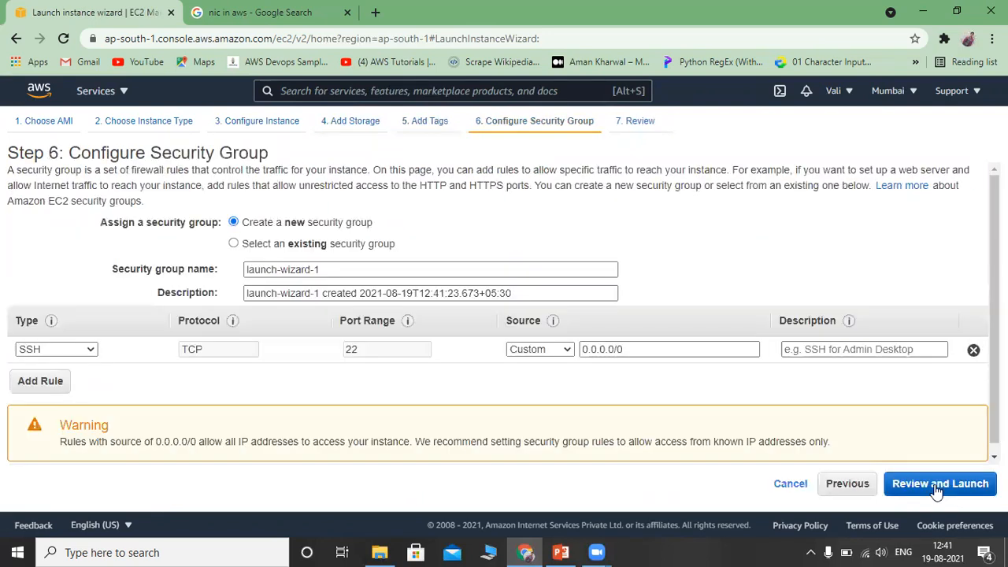
Assign the new security group launch-wizard-1 with its SSH rule's source set to Anywhere, and proceed to the launch review
left_click(305, 245)
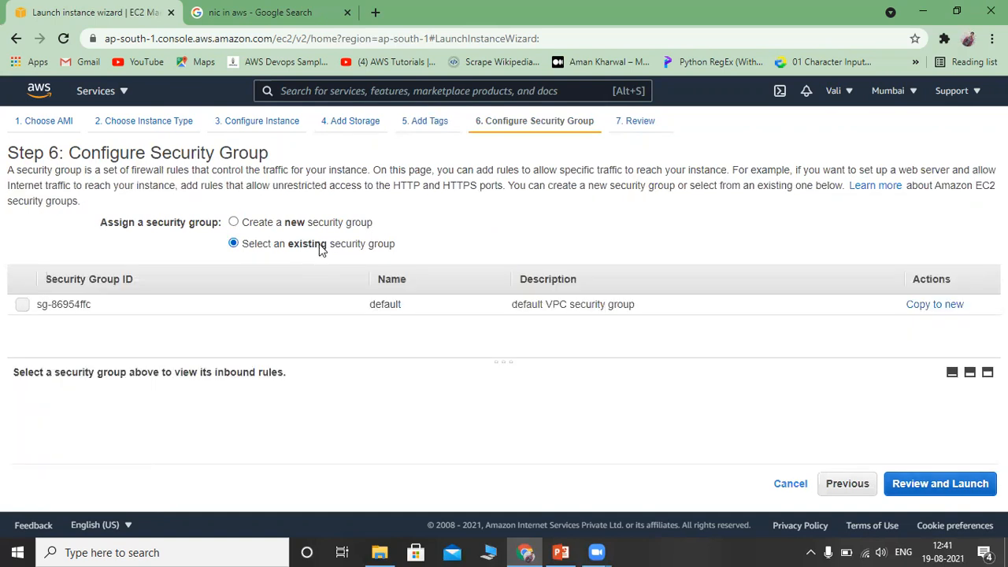
left_click(286, 229)
left_click(328, 268)
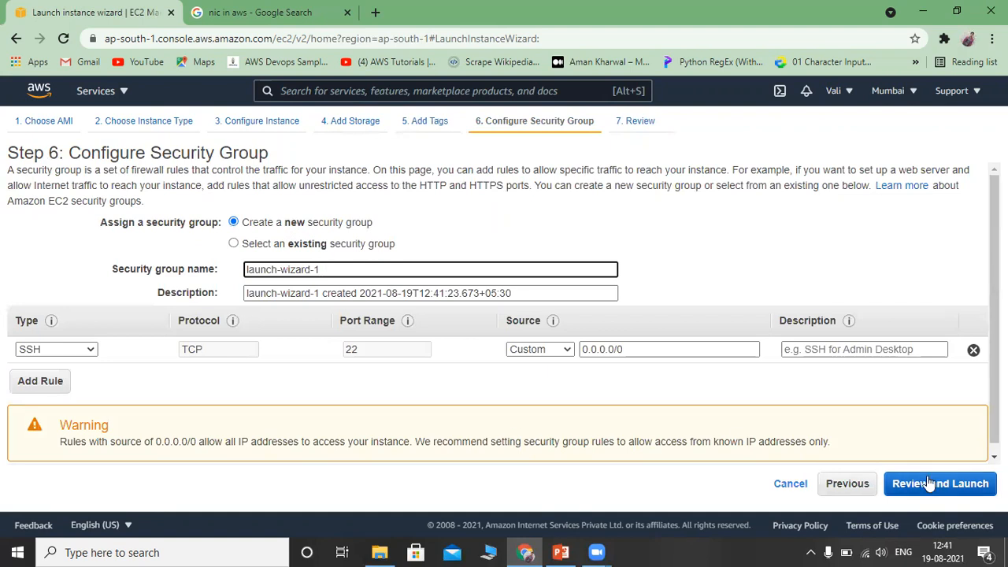
left_click(545, 351)
left_click(535, 379)
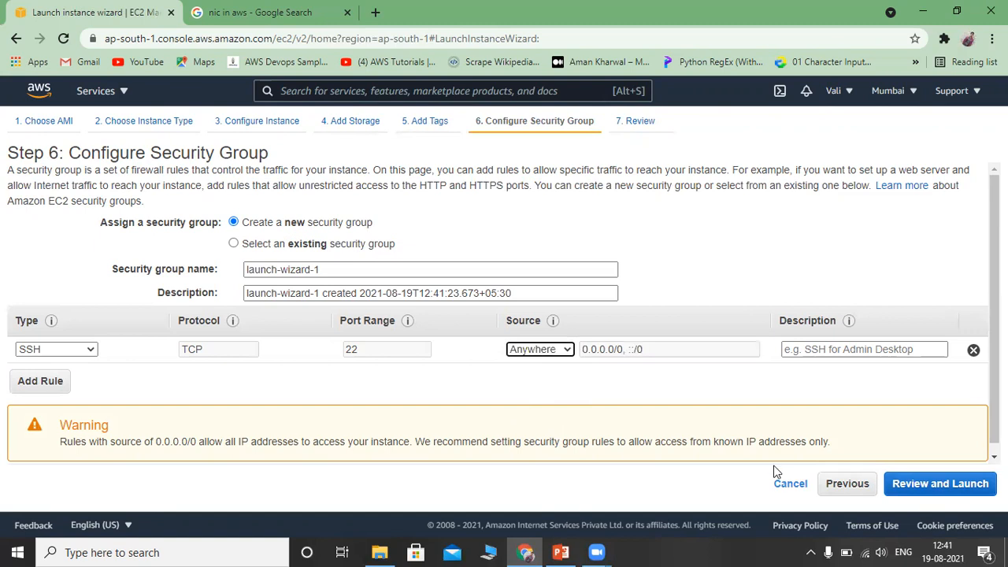
left_click(943, 483)
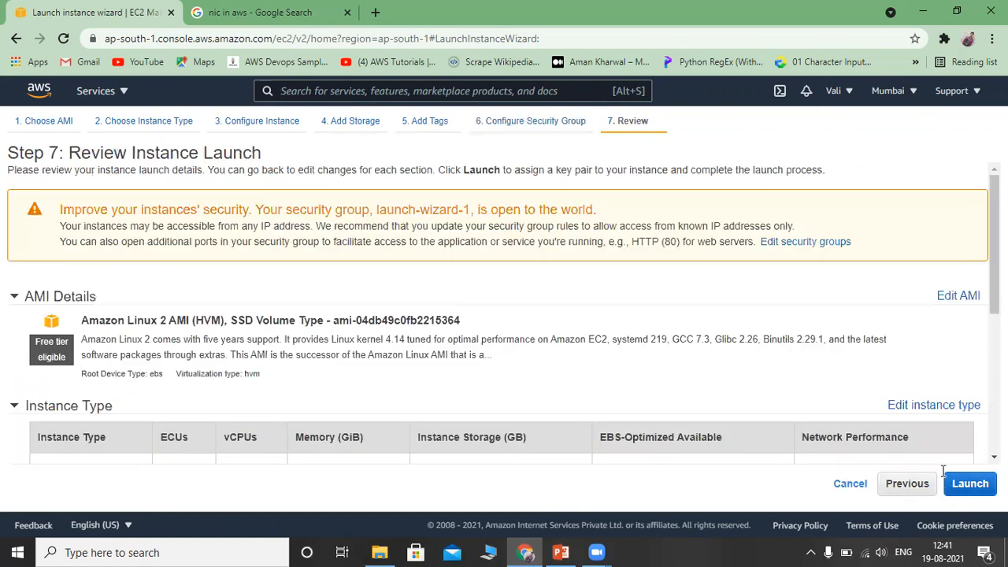
Proceed from the review to the key pair selection, create a new RSA key pair named key-202 and download it
scroll(503, 313, "down", 5)
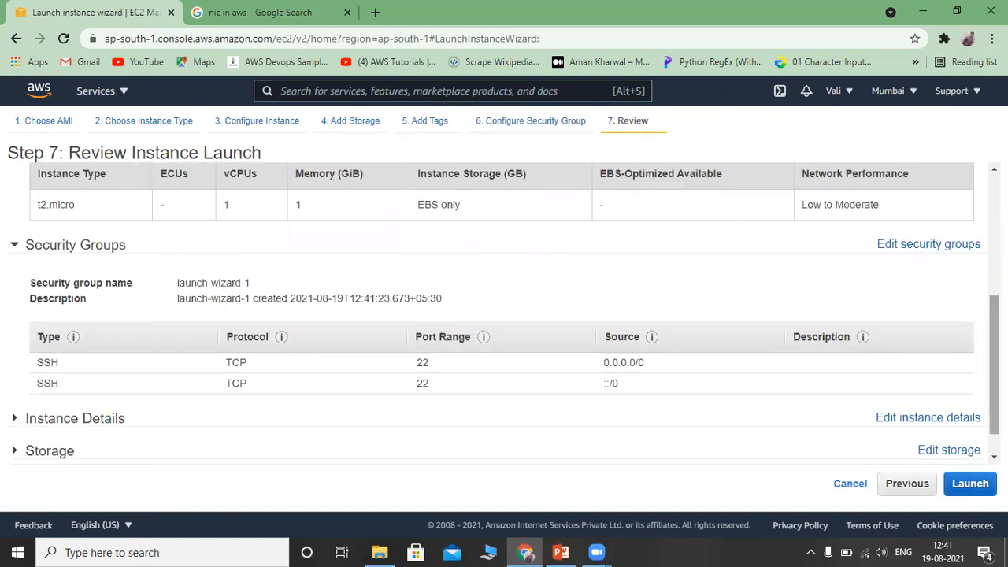
left_click(970, 485)
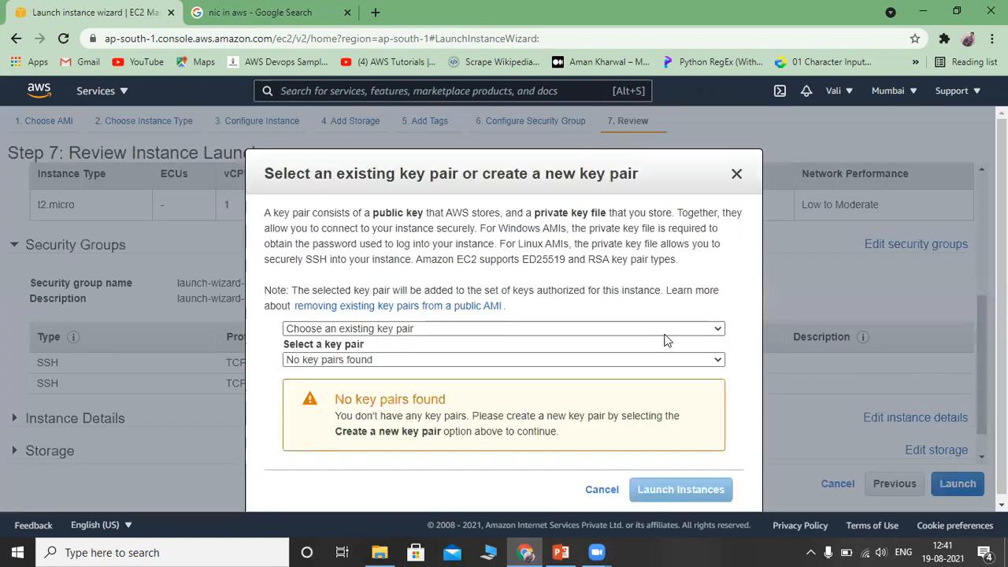
left_click(498, 332)
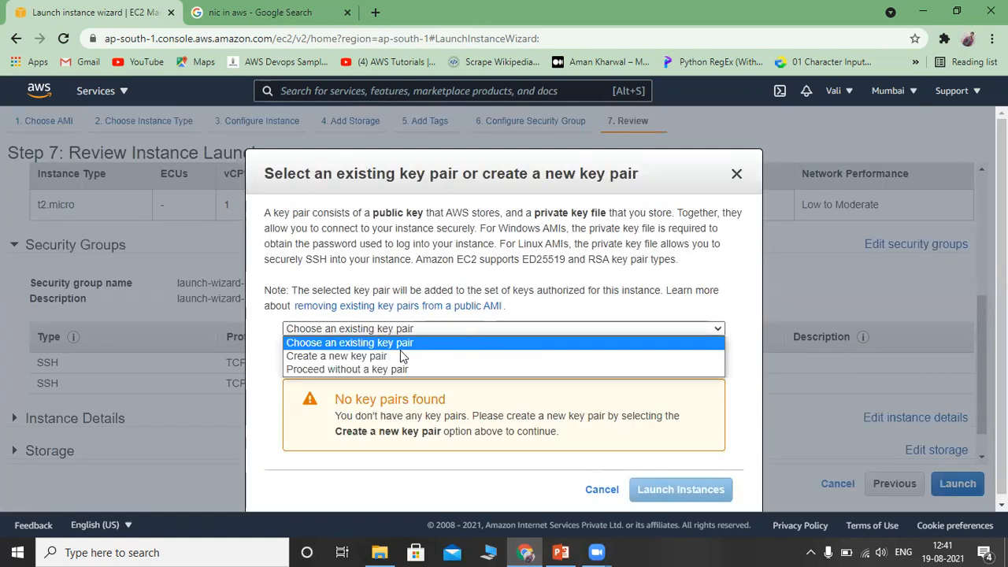
left_click(395, 352)
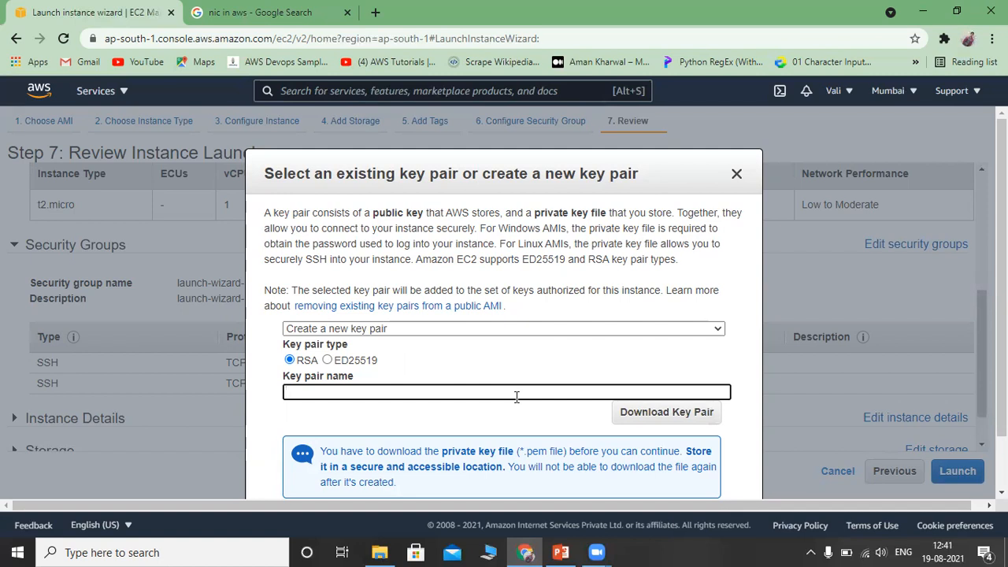
type("key-202")
left_click(671, 419)
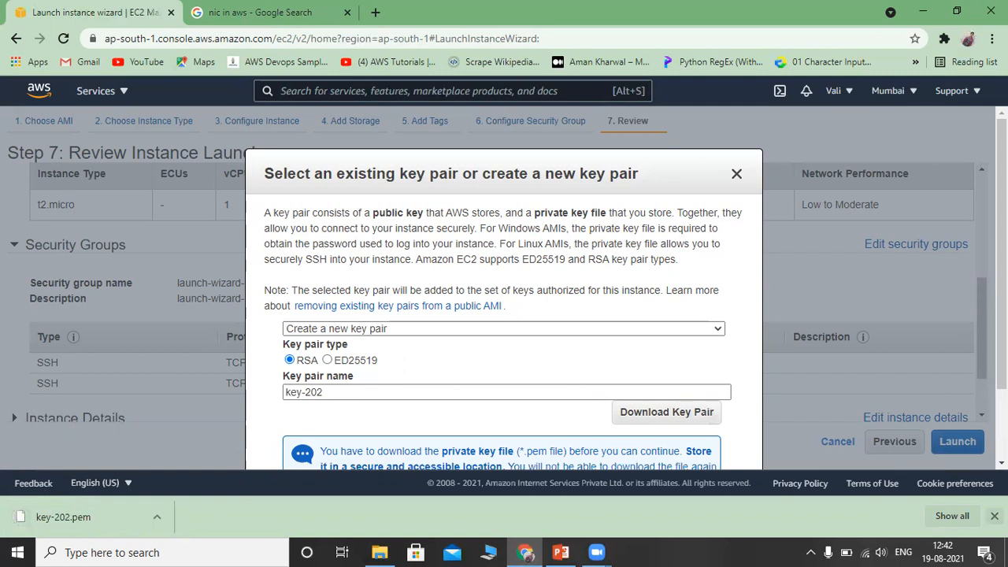
Dismiss the download notice and try to launch the instance with the key-202 key pair
left_click(994, 516)
scroll(716, 460, "down", 1)
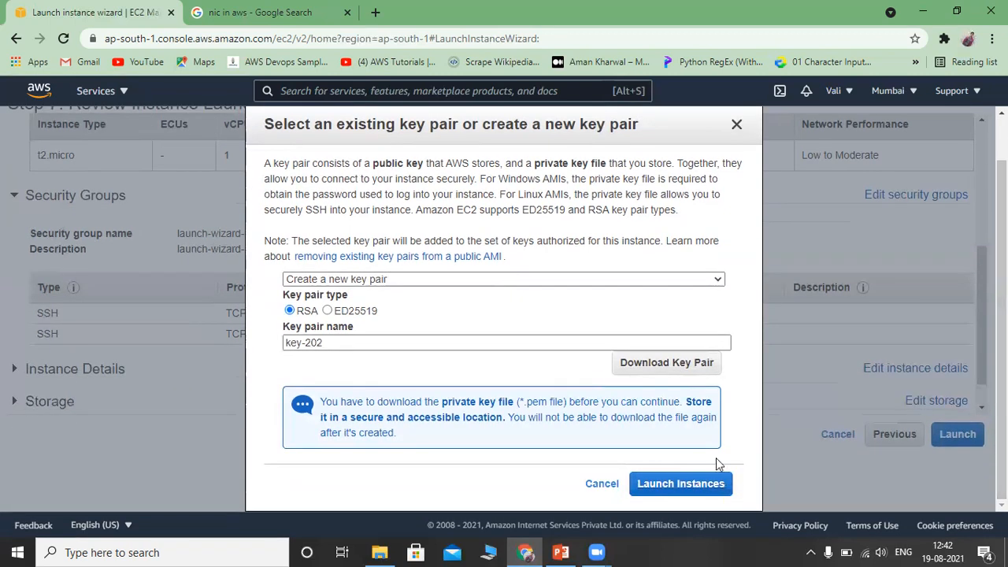
left_click(693, 485)
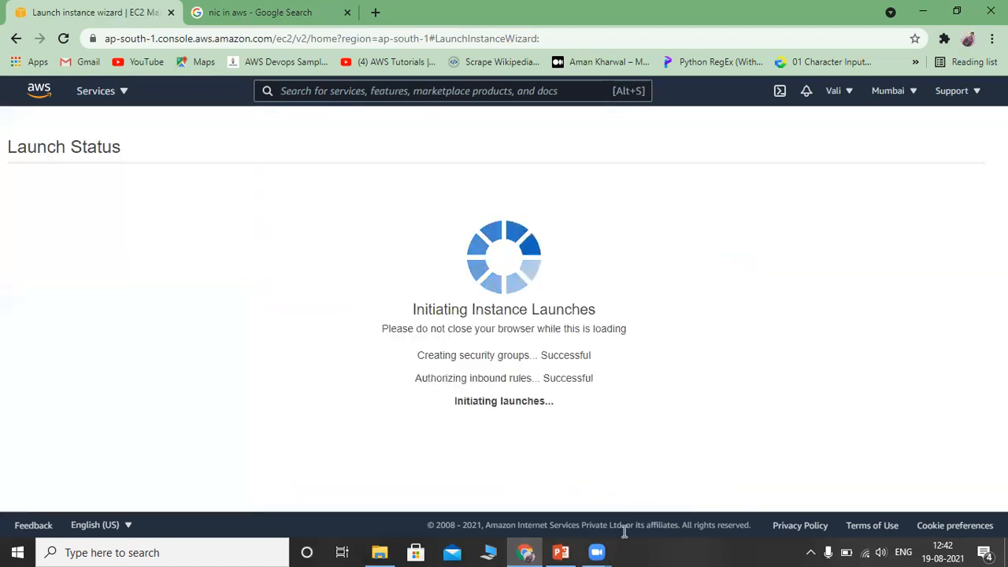
Check the topics slide in PowerPoint, and return to the EC2 console in Chrome to cancel the launch
left_click(560, 552)
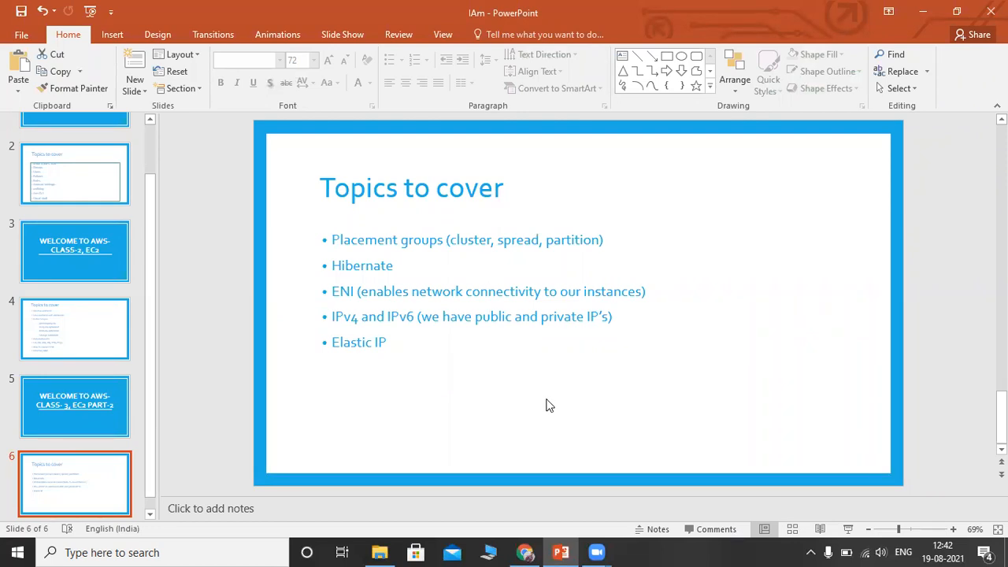
left_click(530, 552)
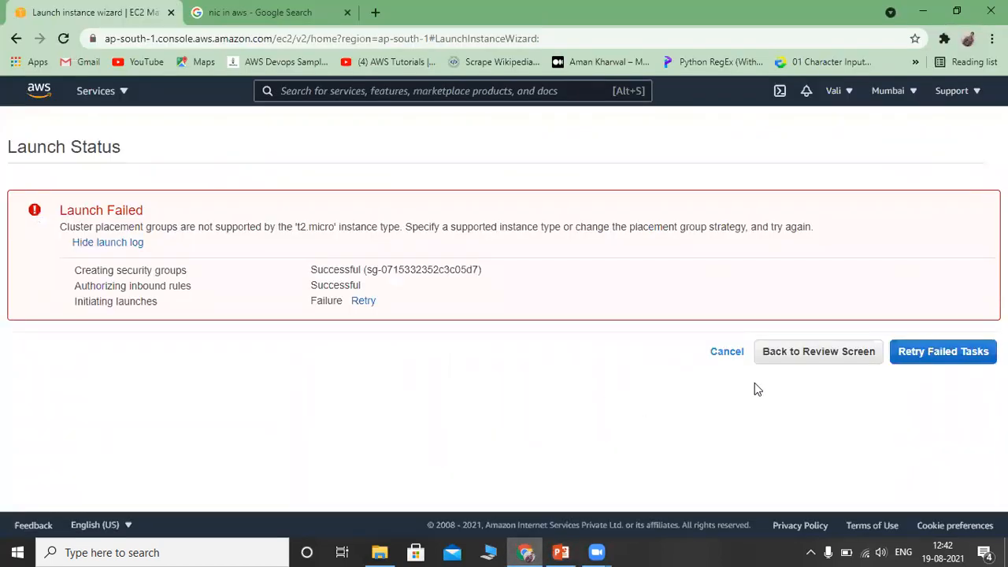
left_click(725, 358)
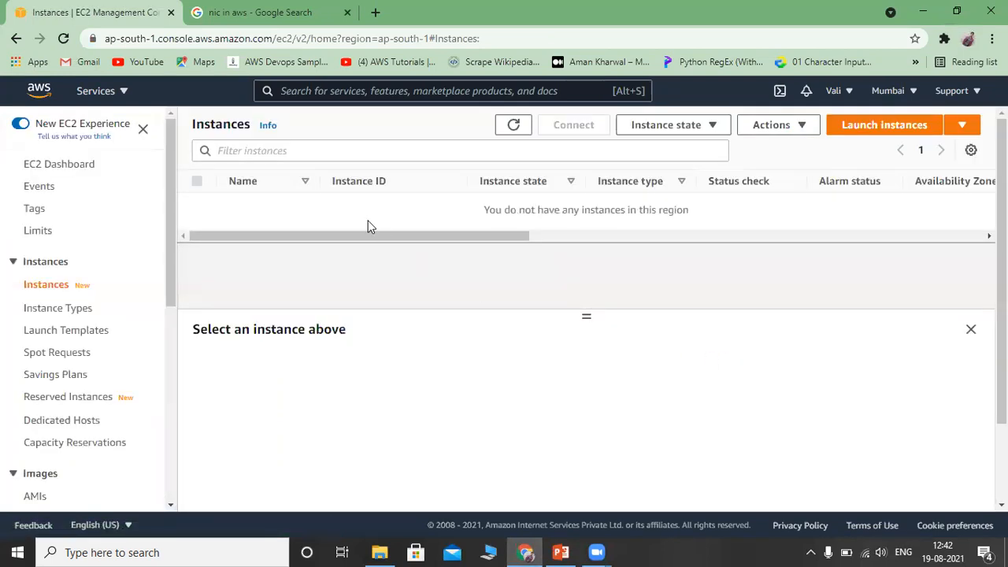
Start another instance launch from the 64-bit (x86) Amazon Linux 2 AMI with the t2.micro type and proceed to the instance details
left_click(866, 128)
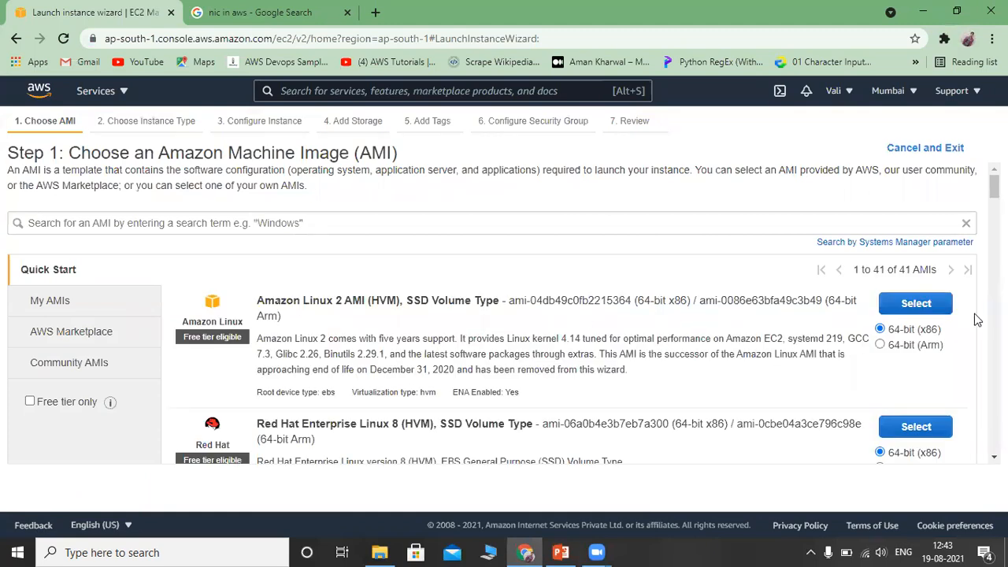
left_click(916, 304)
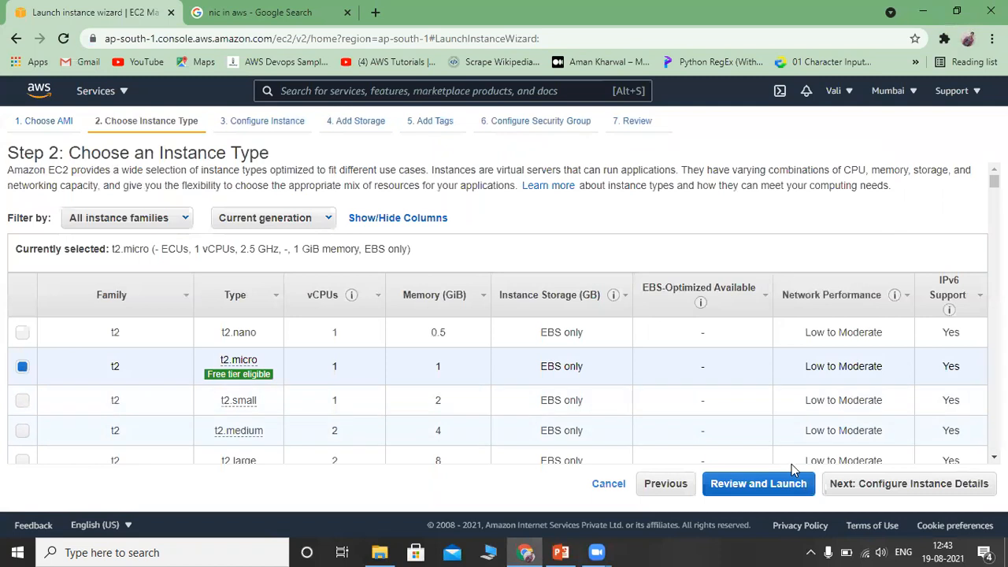
left_click(930, 485)
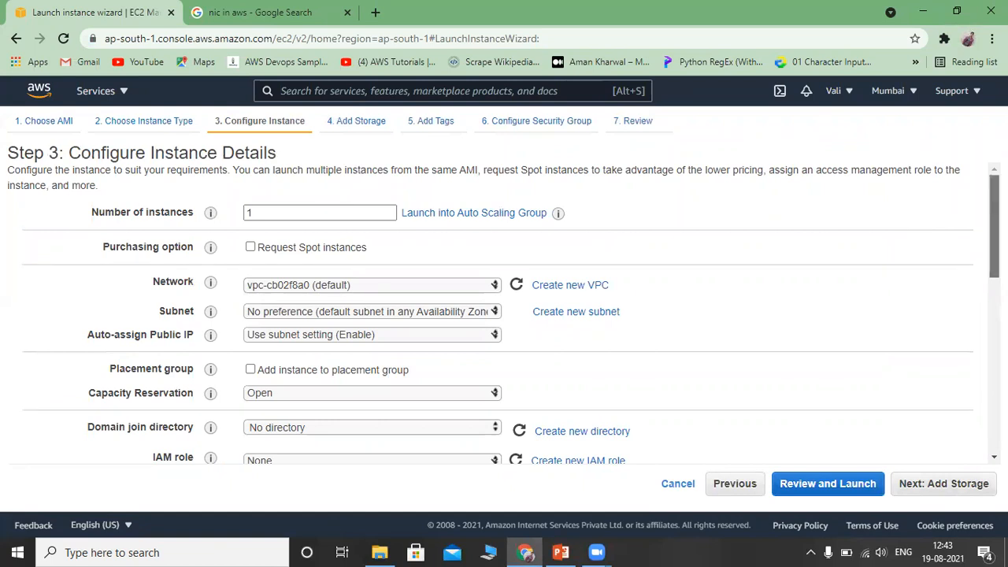
Keep the shutdown behavior at Stop, enable hibernation as an additional stop behavior, and proceed to the storage settings
scroll(511, 313, "down", 2)
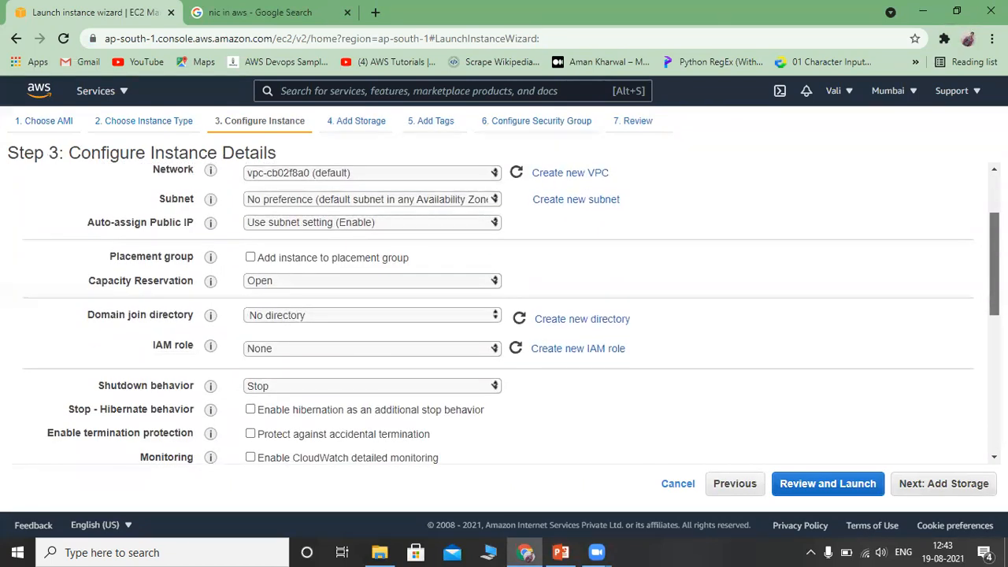
scroll(562, 258, "down", 2)
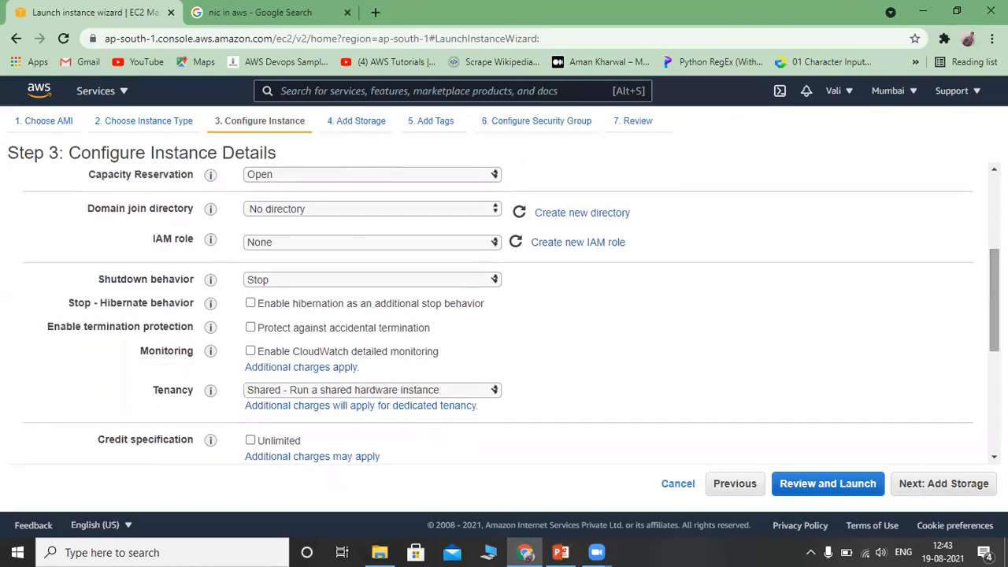
left_click(390, 281)
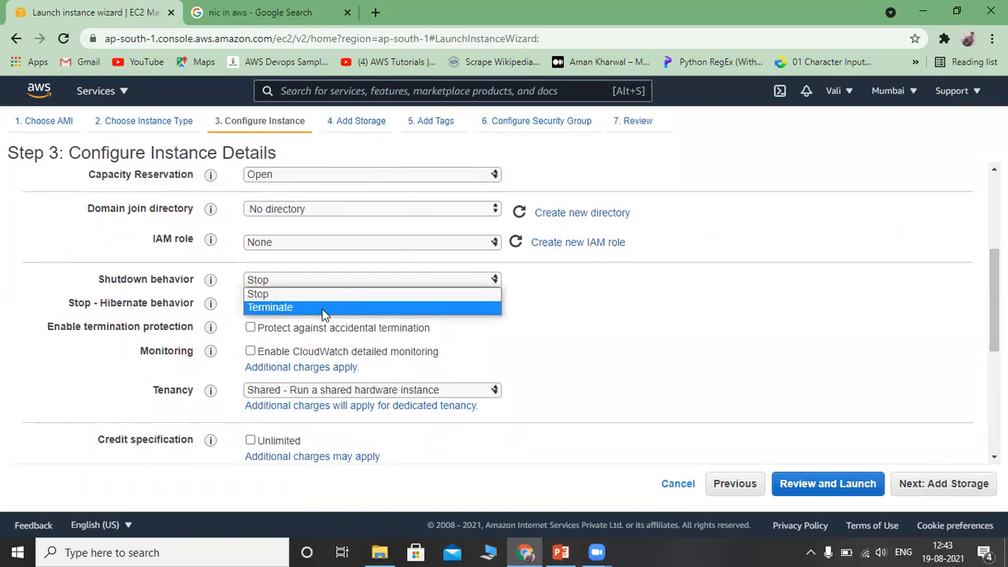
left_click(633, 342)
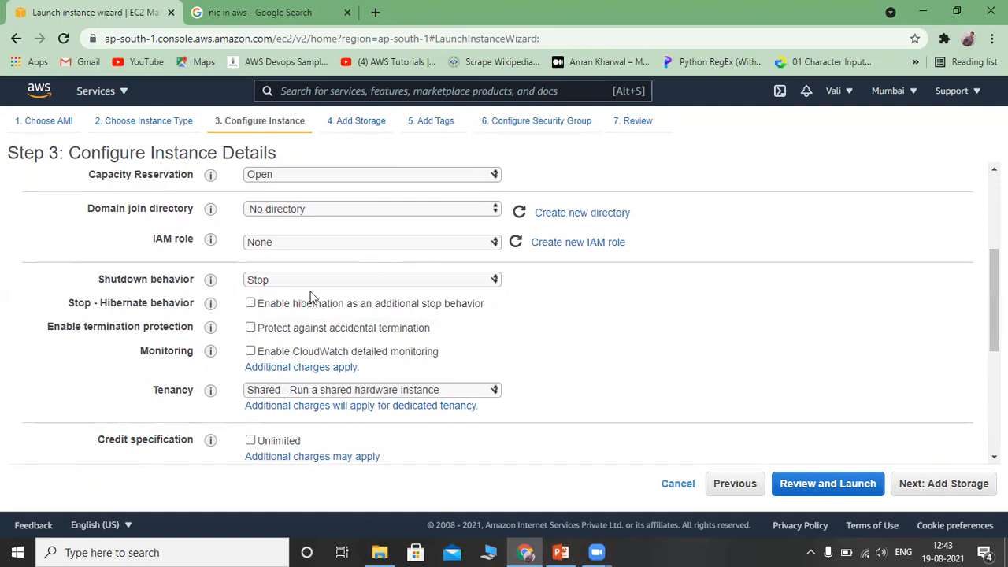
left_click(251, 304)
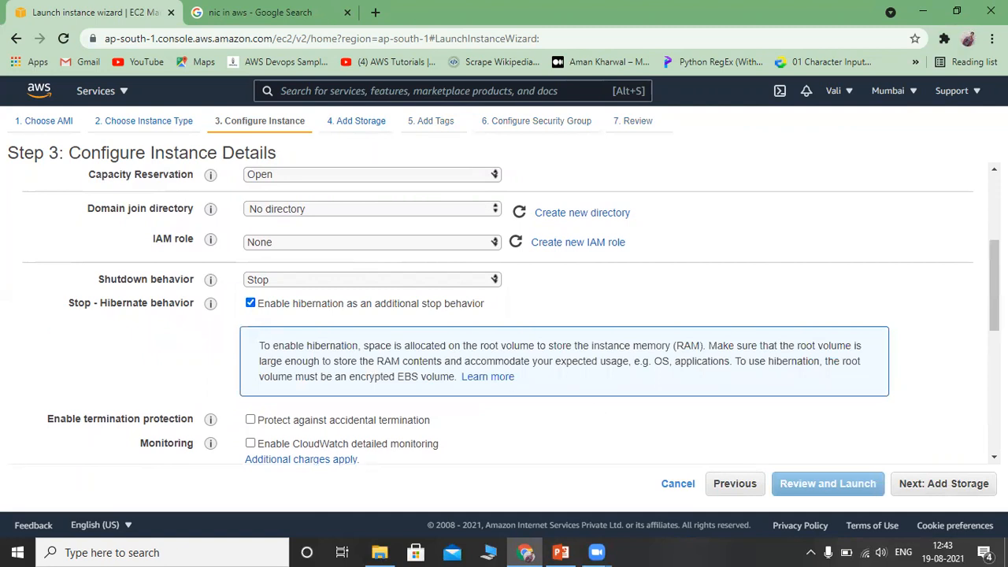
left_click_drag(994, 285, 995, 406)
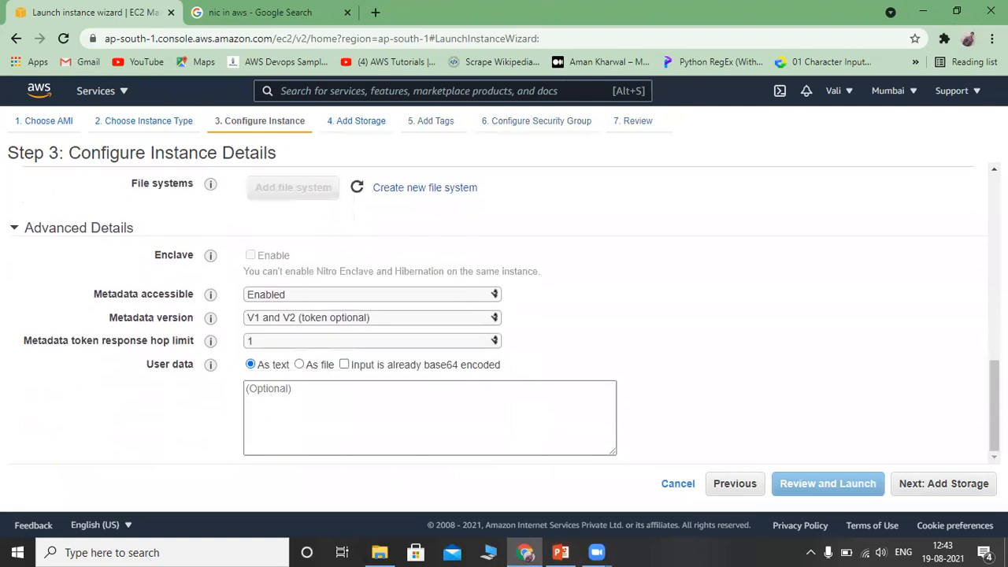
left_click(954, 488)
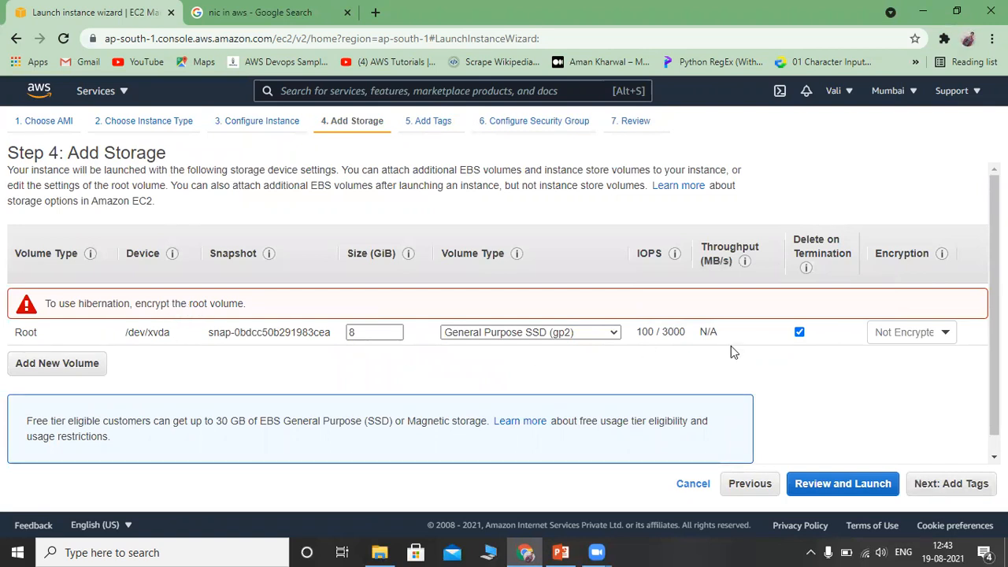
Encrypt the root volume with the default aws/ebs KMS key and proceed without tags to the security group configuration
left_click(946, 334)
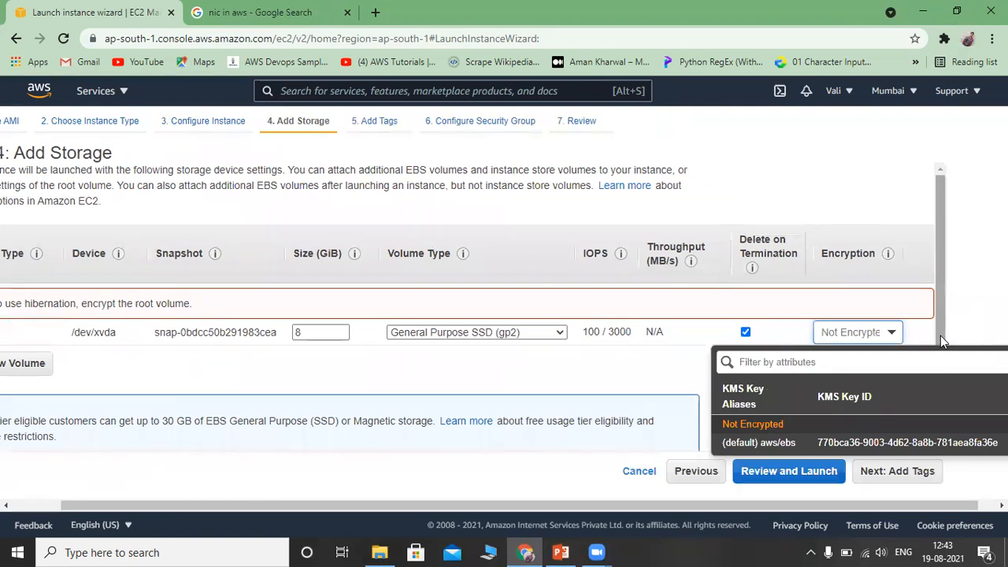
left_click(796, 447)
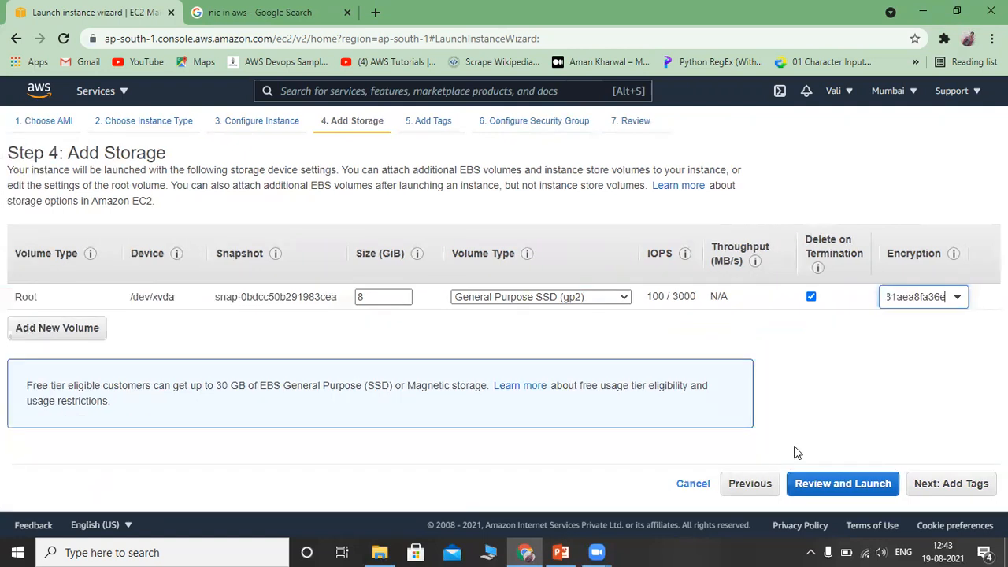
left_click(975, 487)
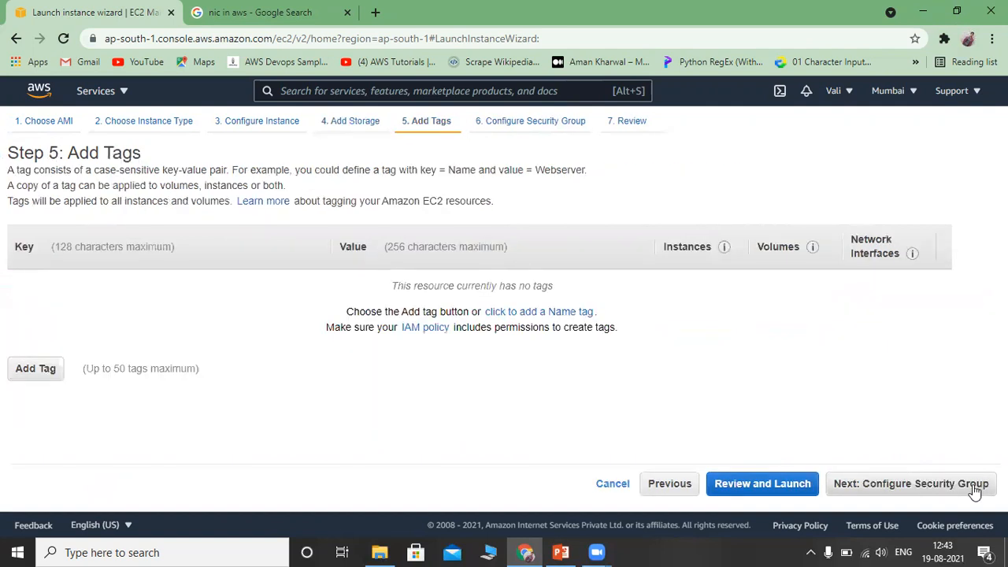
left_click(935, 487)
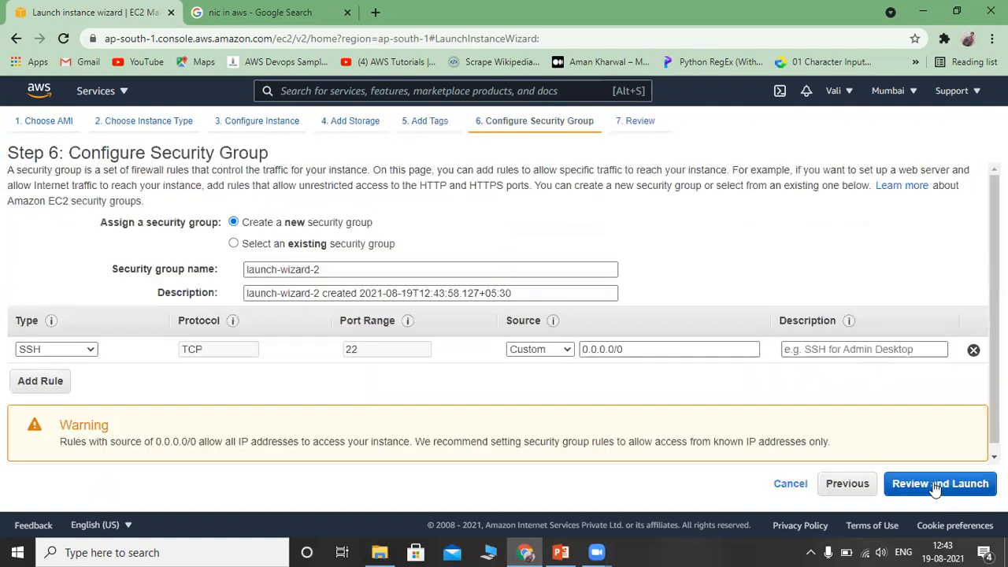
Assign the existing security group launch-wizard-1 to the instance and proceed to the launch review
left_click(330, 245)
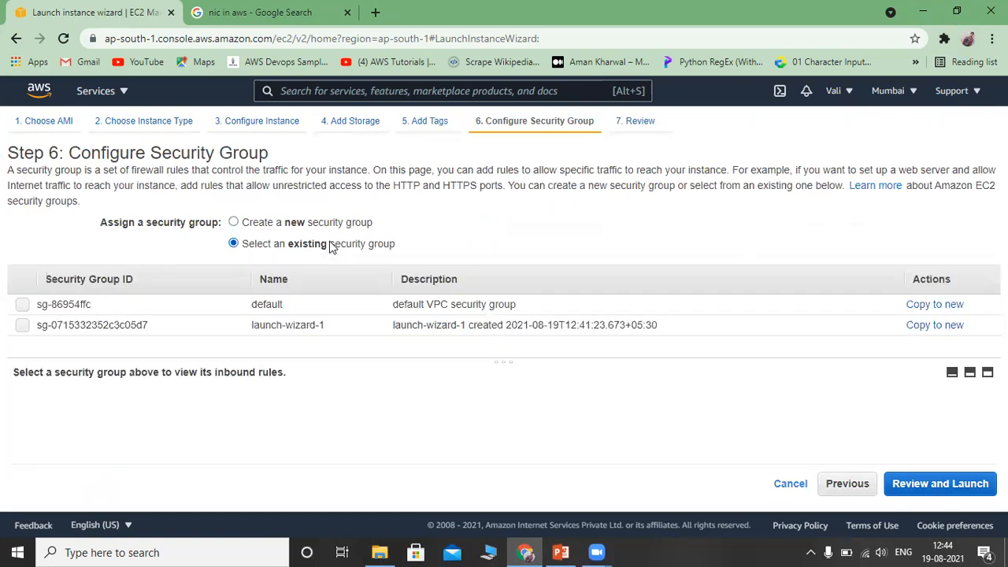
left_click(23, 325)
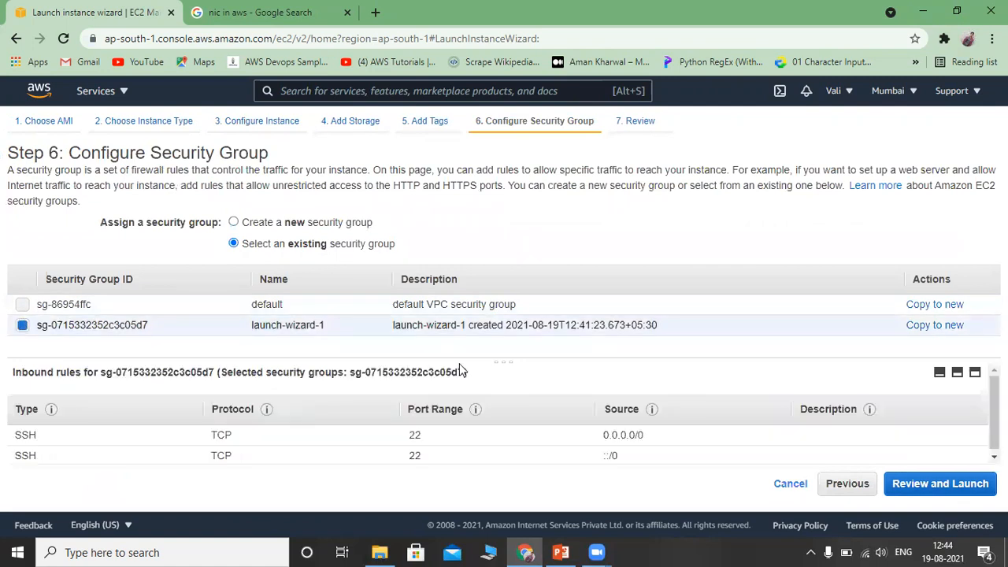
left_click(905, 483)
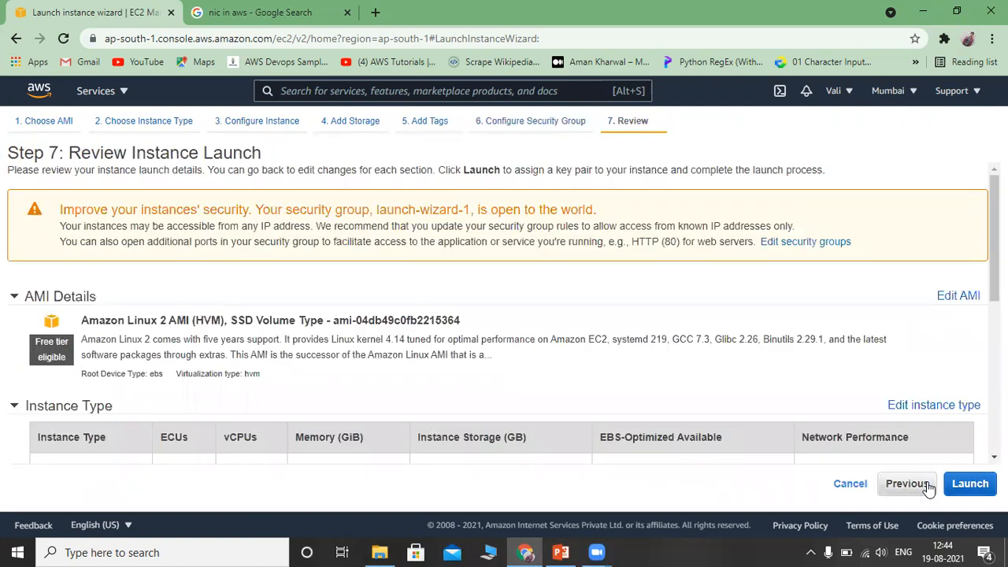
Start the instance launch from the review, create a new RSA key pair named key-19, and download its private key file
left_click(981, 485)
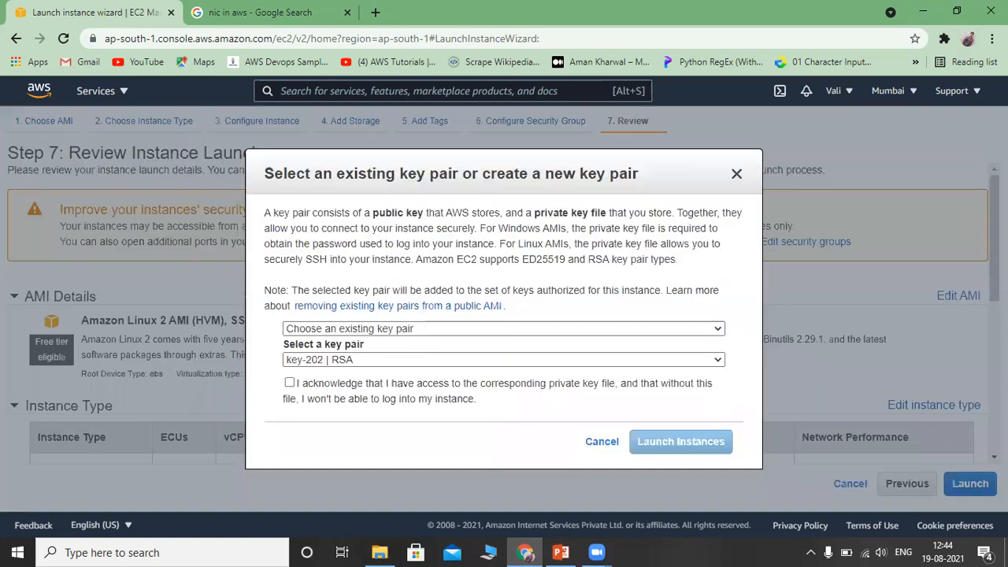
left_click(360, 360)
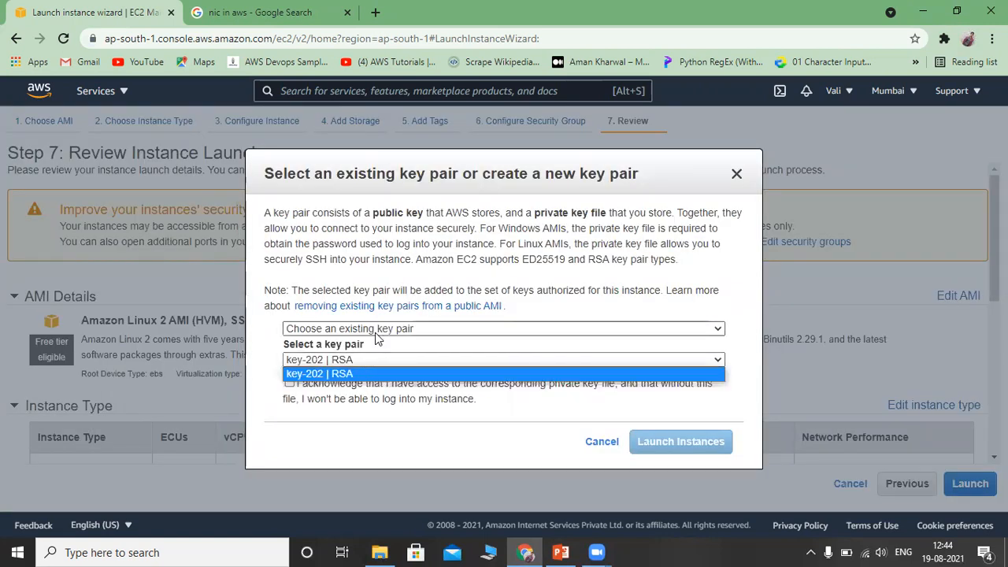
left_click(377, 334)
left_click(368, 354)
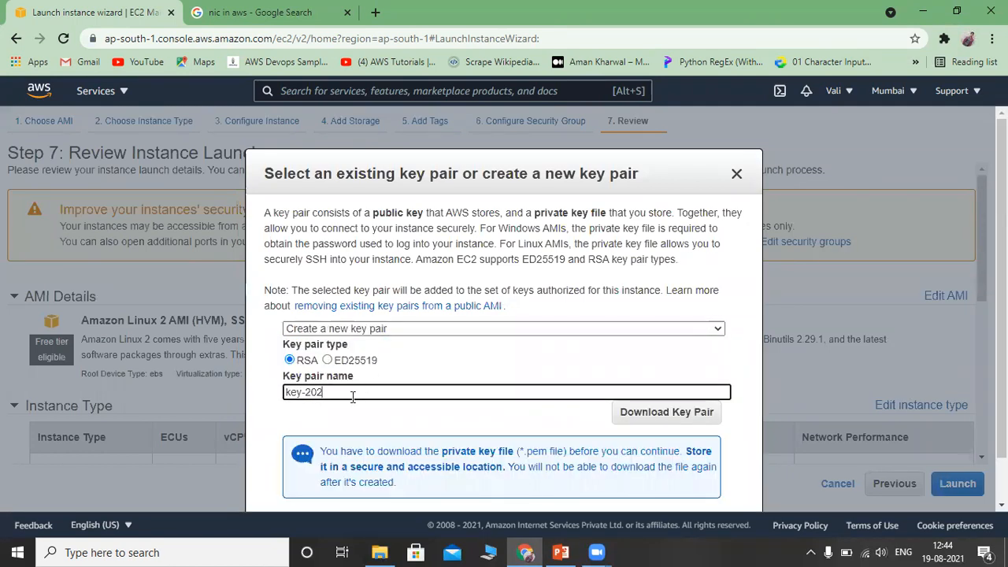
key("BackSpace")
key("BackSpace")
key("BackSpace")
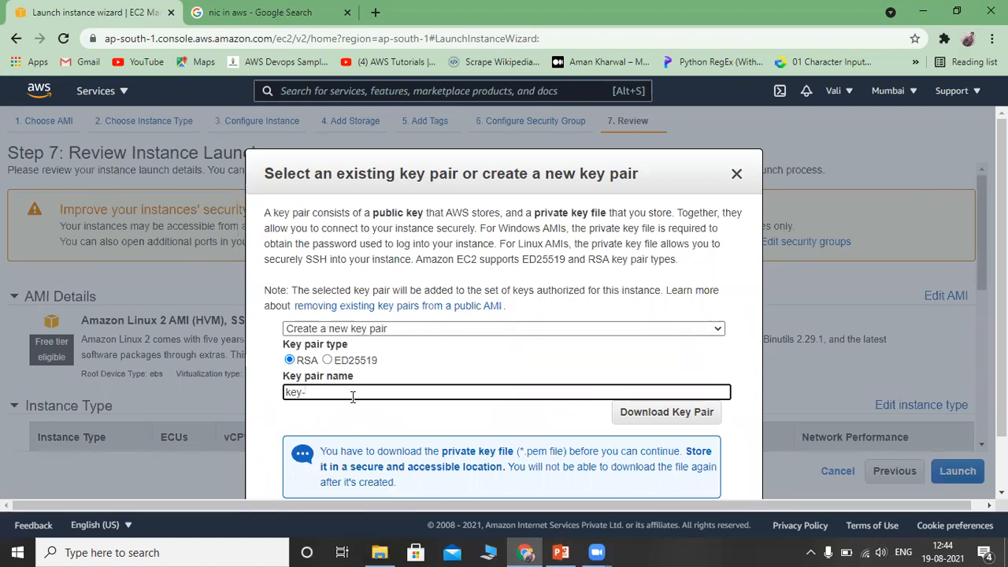
type("19")
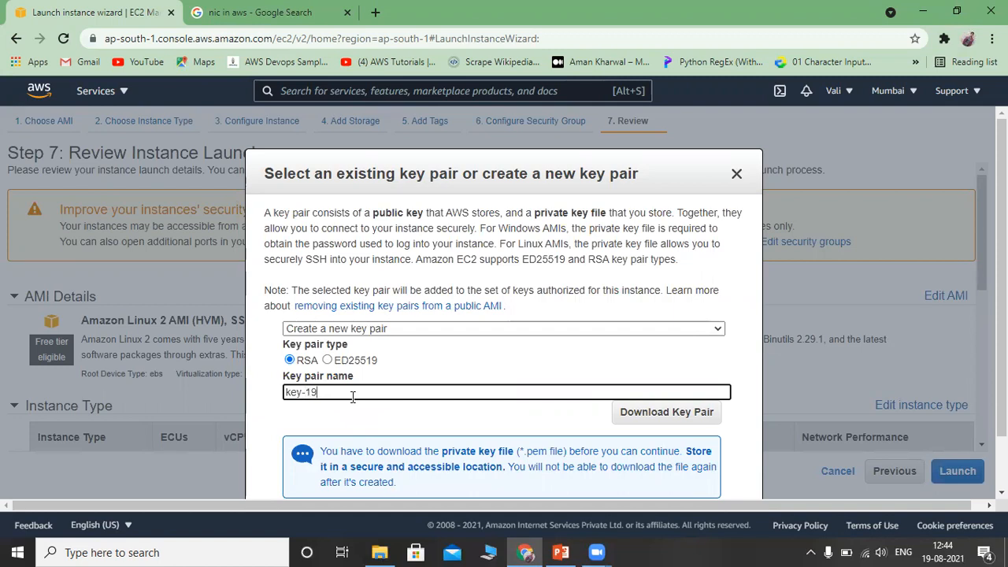
left_click(670, 415)
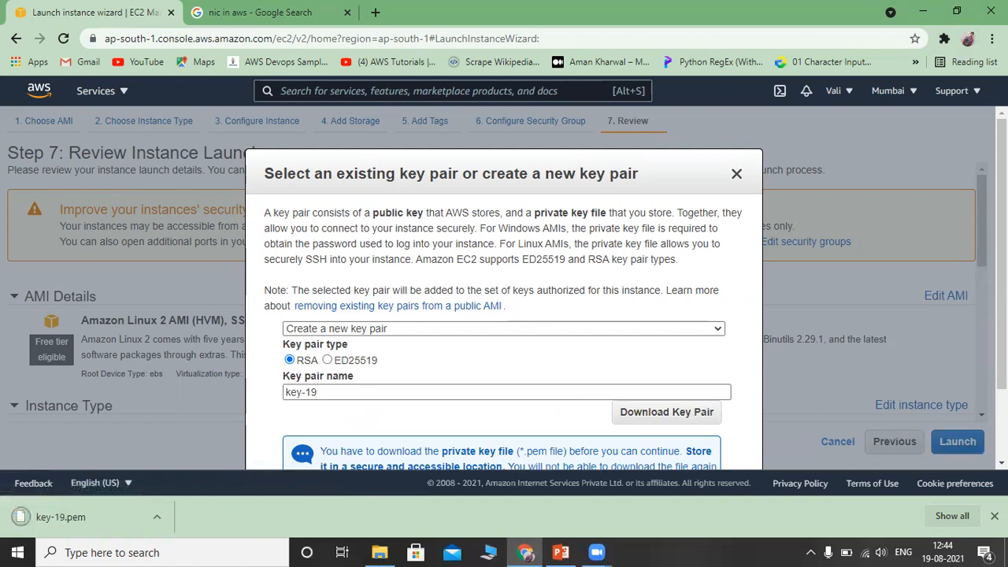
Launch the instance with the new key pair and go to the instances list
left_click_drag(1003, 354, 1002, 423)
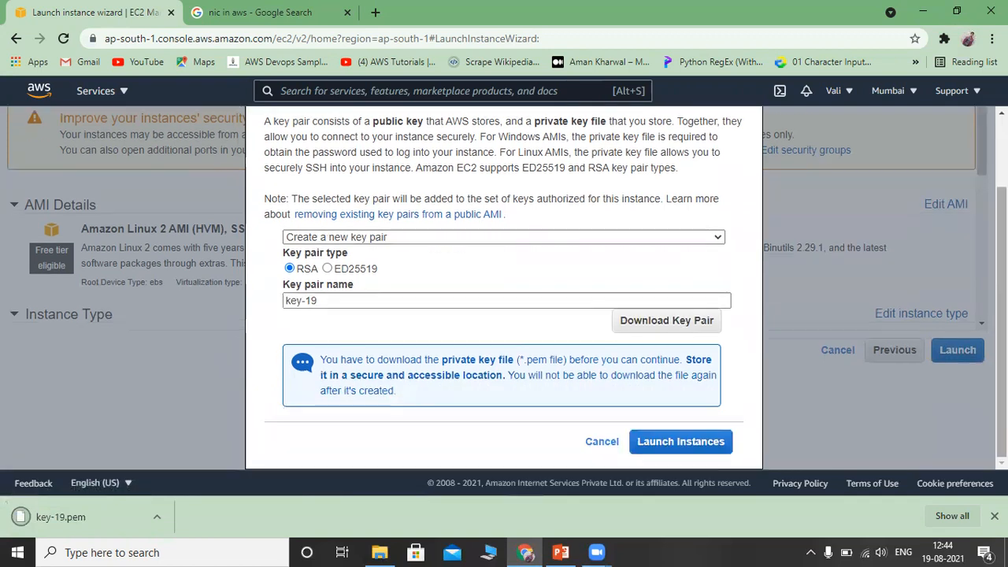
left_click(681, 442)
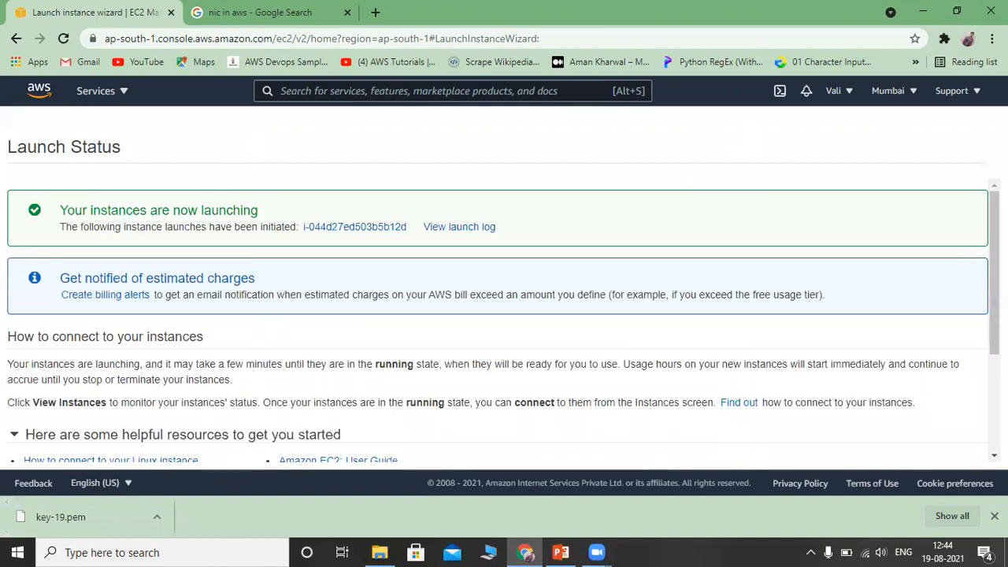
scroll(956, 451, "down", 2)
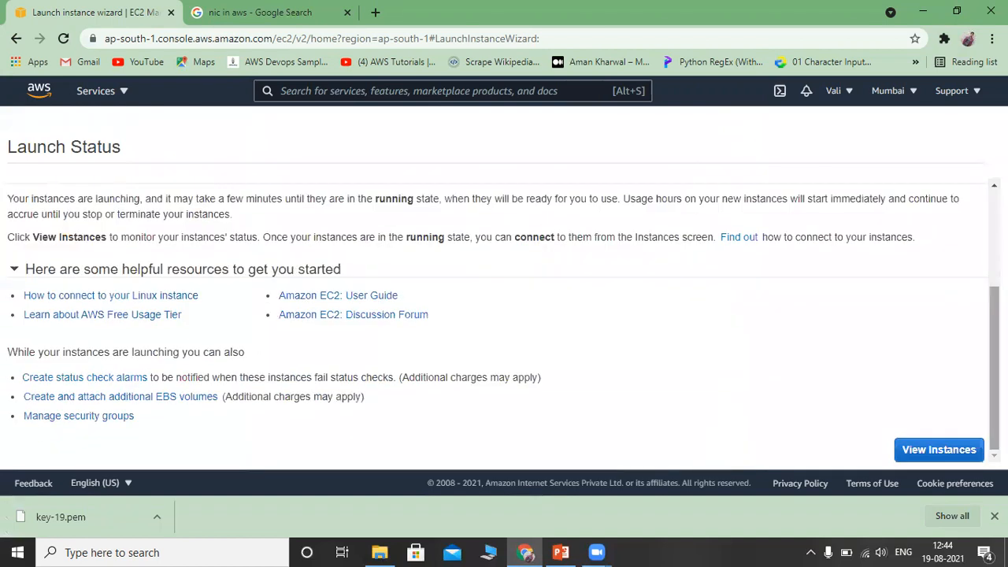
left_click(939, 450)
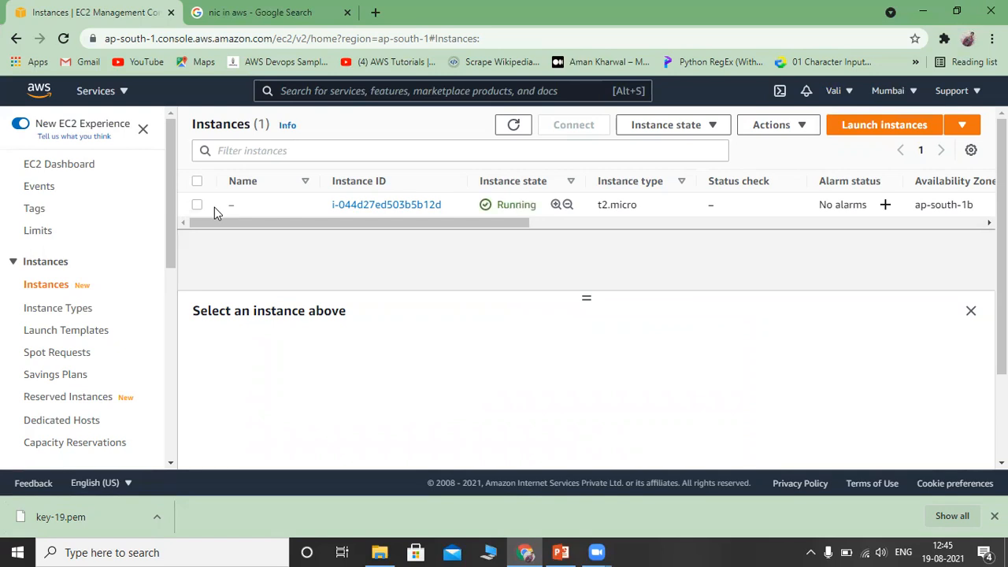
Refresh the instances list, open the connection instructions for the running t2.micro instance, and copy the example SSH command
left_click(514, 126)
left_click(197, 206)
left_click(564, 134)
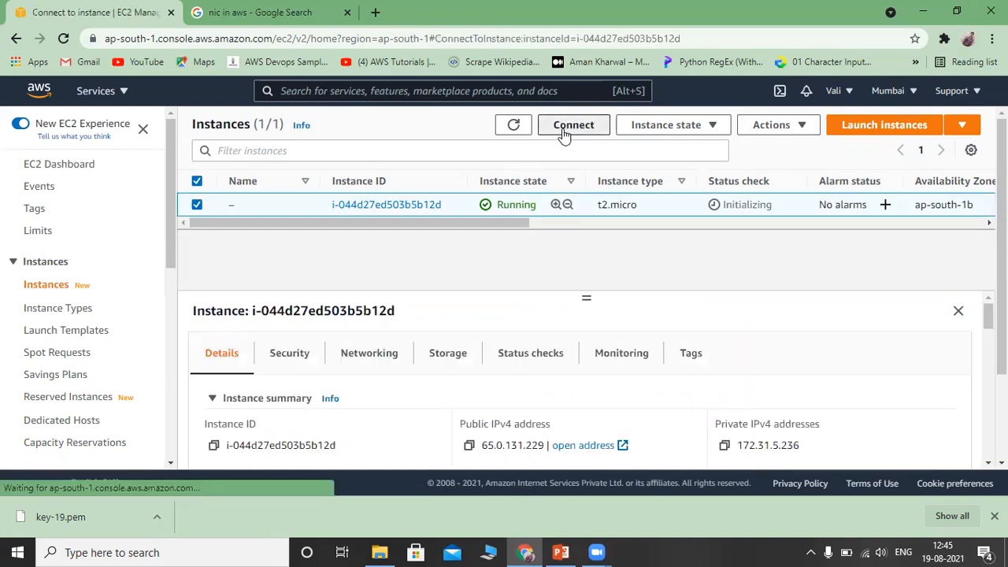
scroll(355, 315, "down", 3)
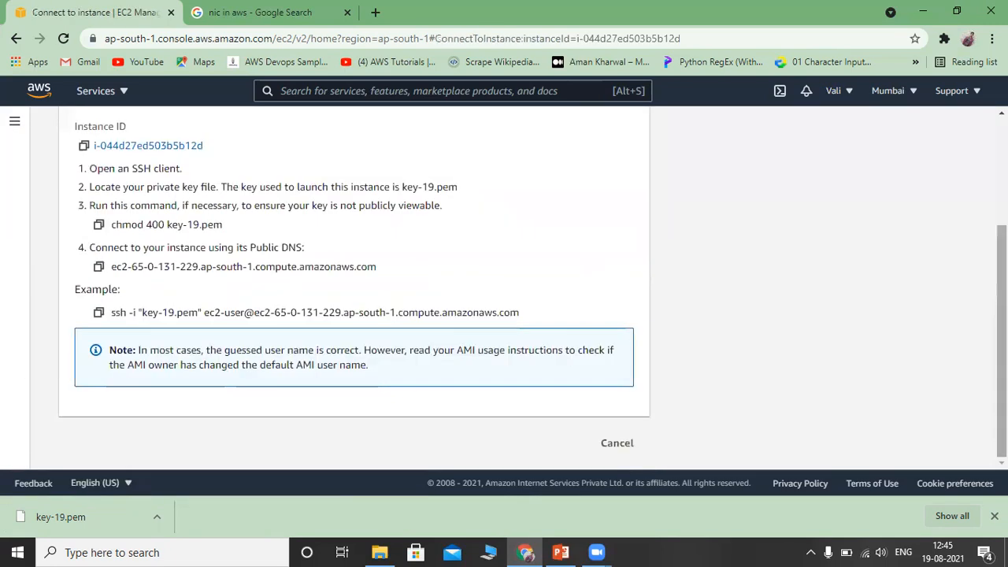
left_click(98, 314)
Show key-19.pem in its download folder, open Git Bash there, and paste the copied SSH command at the prompt
left_click(159, 518)
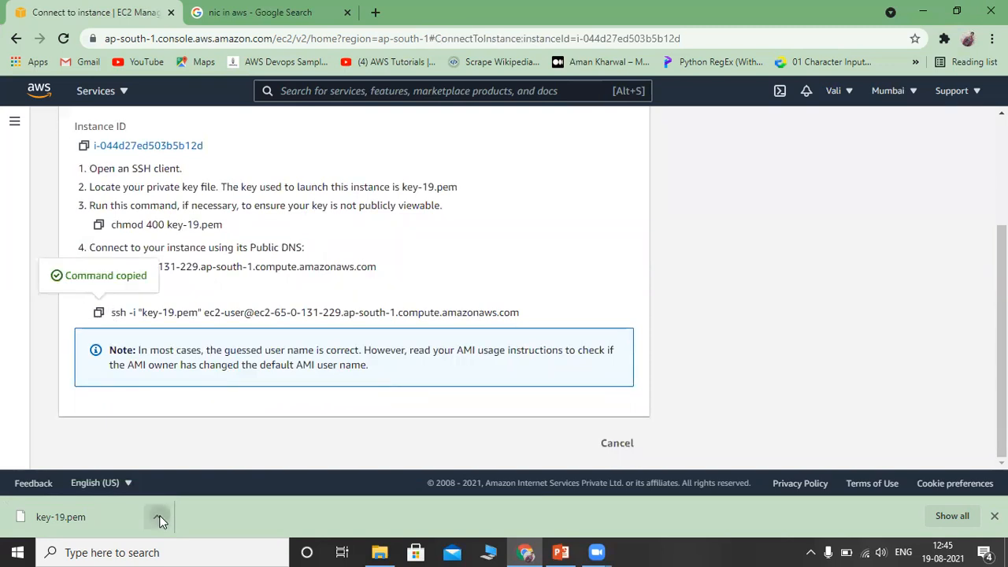
left_click(191, 467)
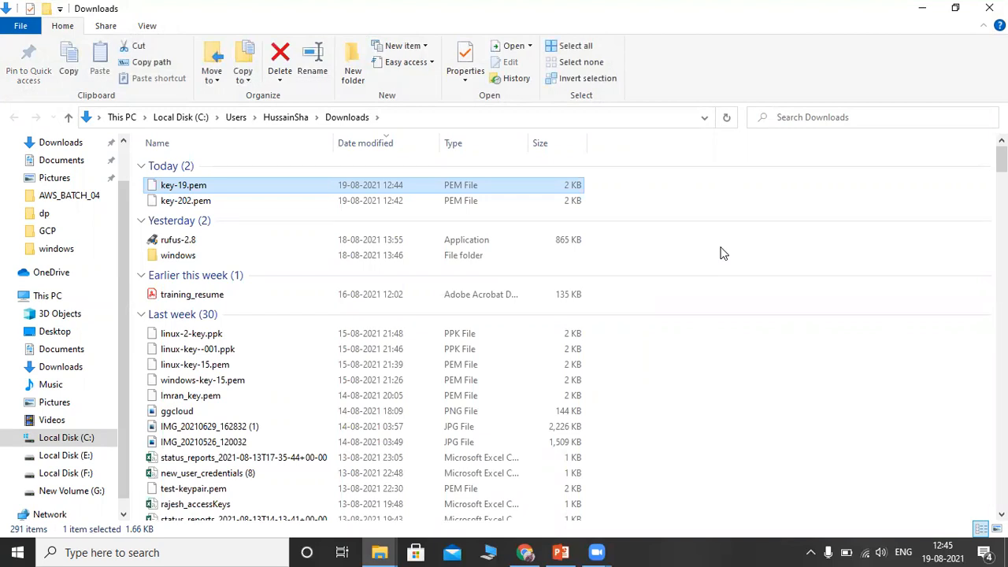
left_click(729, 193)
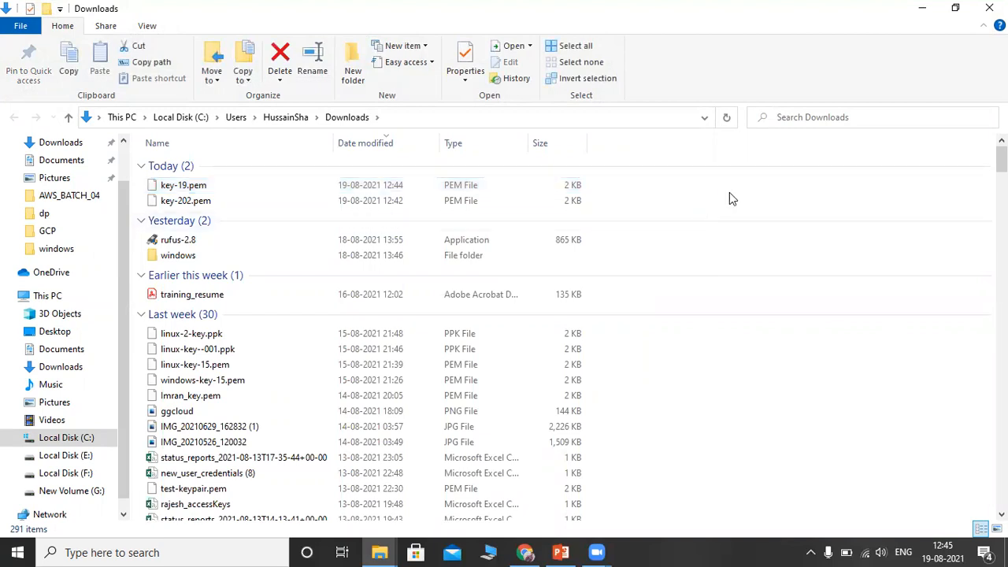
right_click(729, 193)
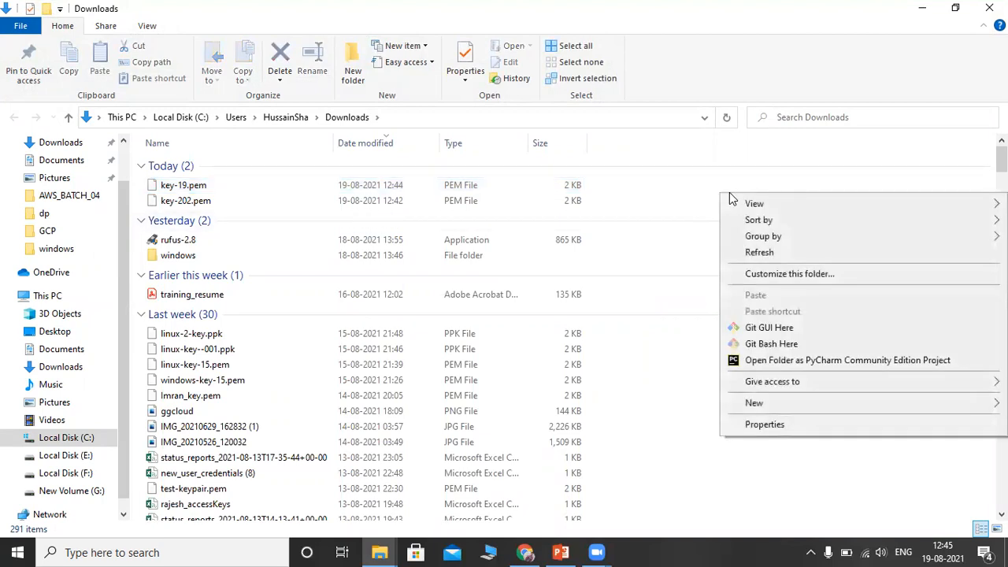
left_click(768, 344)
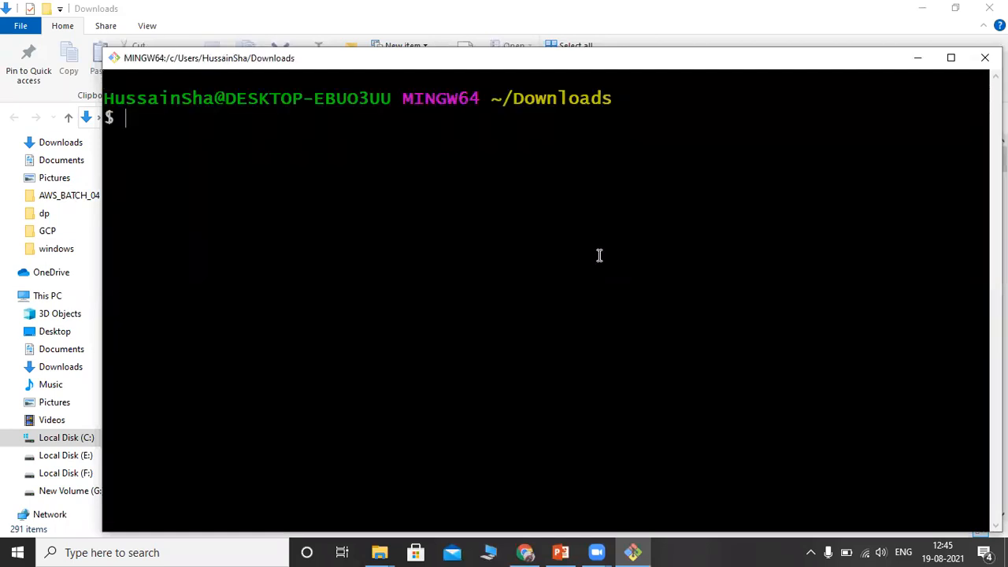
right_click(201, 138)
left_click(235, 184)
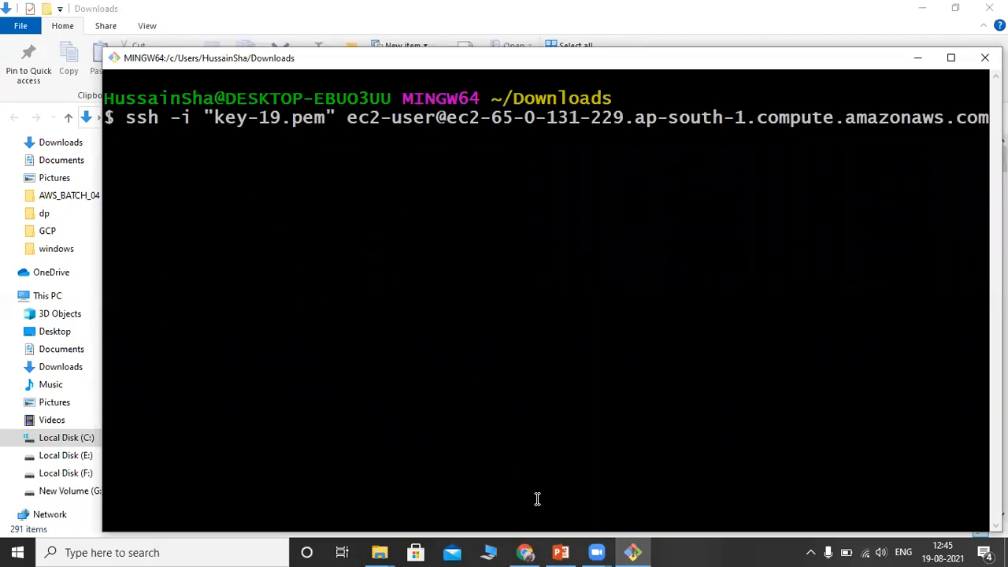
Return to the AWS console in the browser, change the region to Asia Pacific (Singapore), and dismiss the instance error
left_click(526, 553)
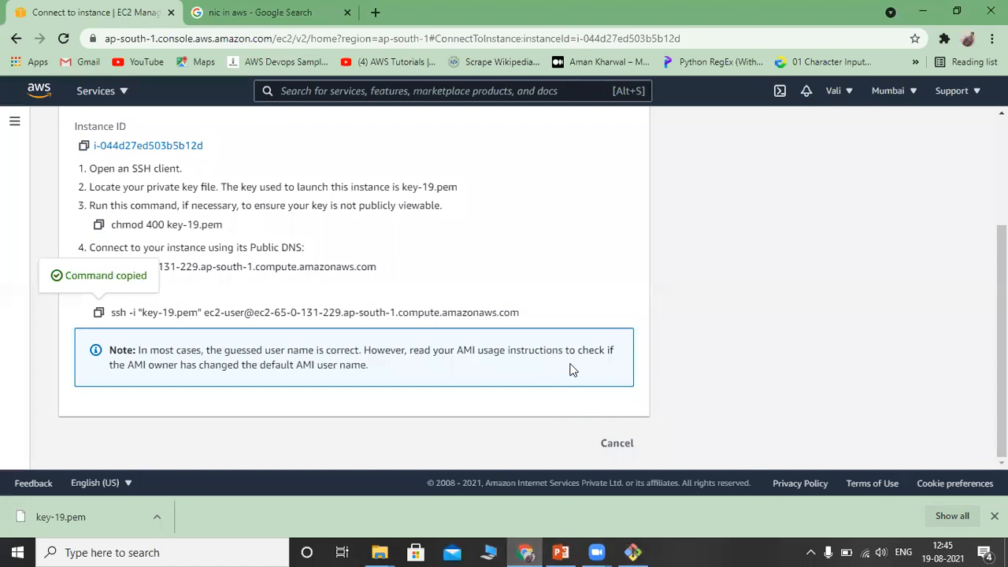
left_click(634, 551)
left_click(634, 551)
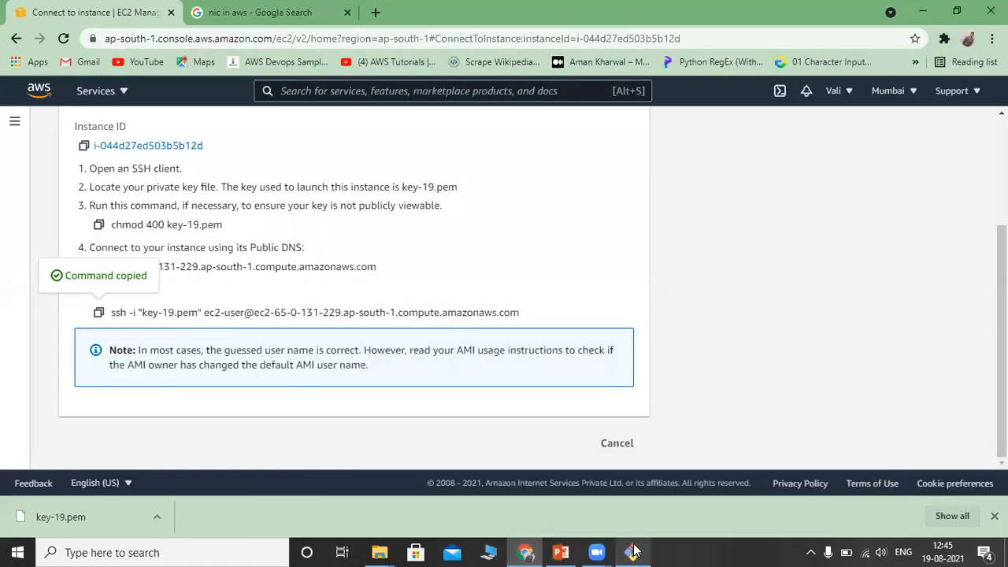
left_click(915, 92)
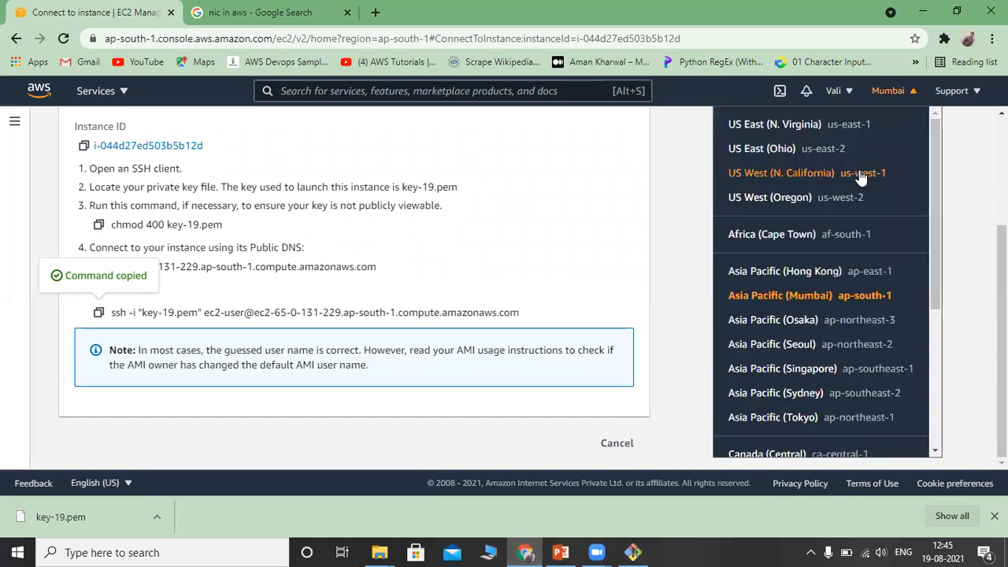
left_click(819, 376)
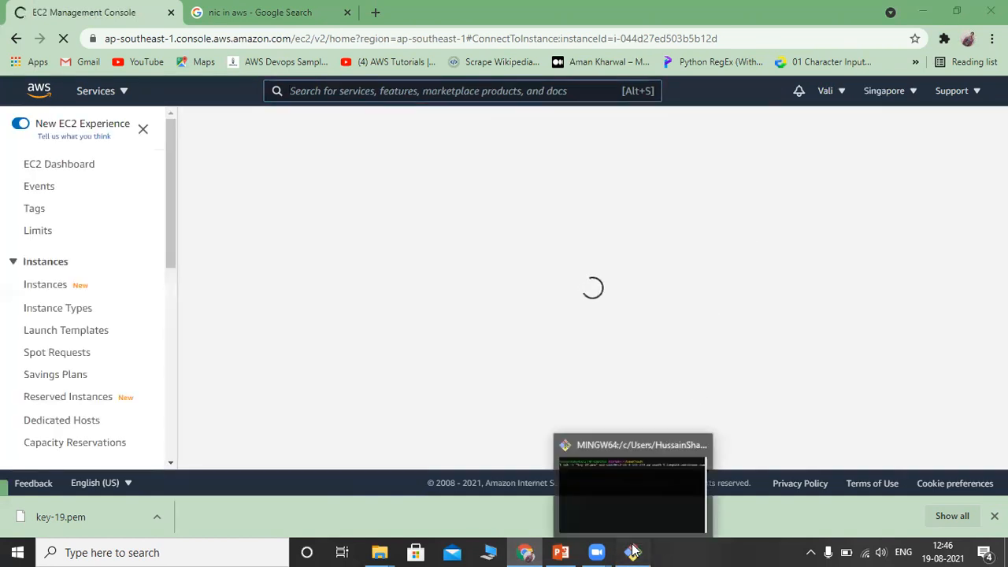
left_click(634, 551)
left_click(635, 551)
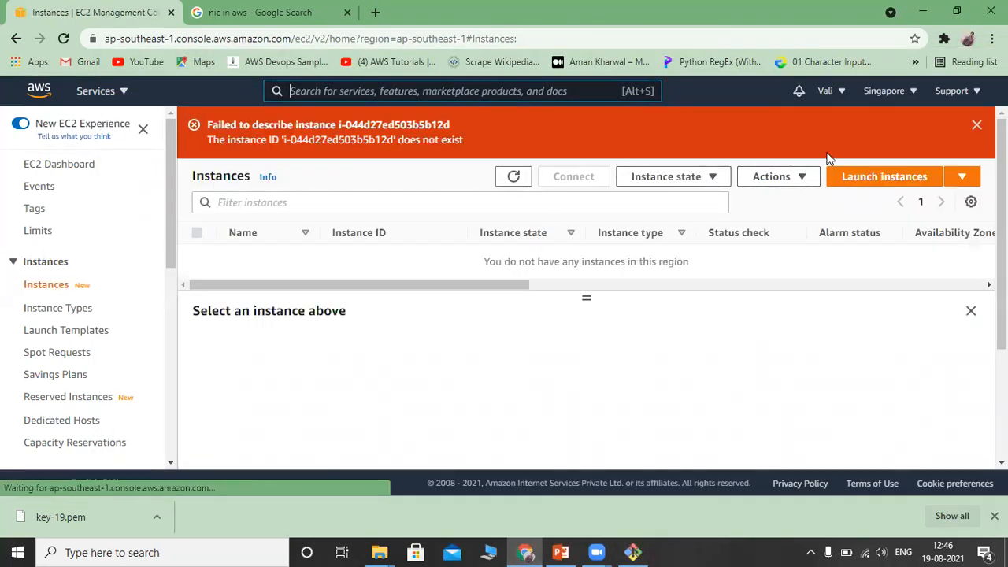
left_click(977, 126)
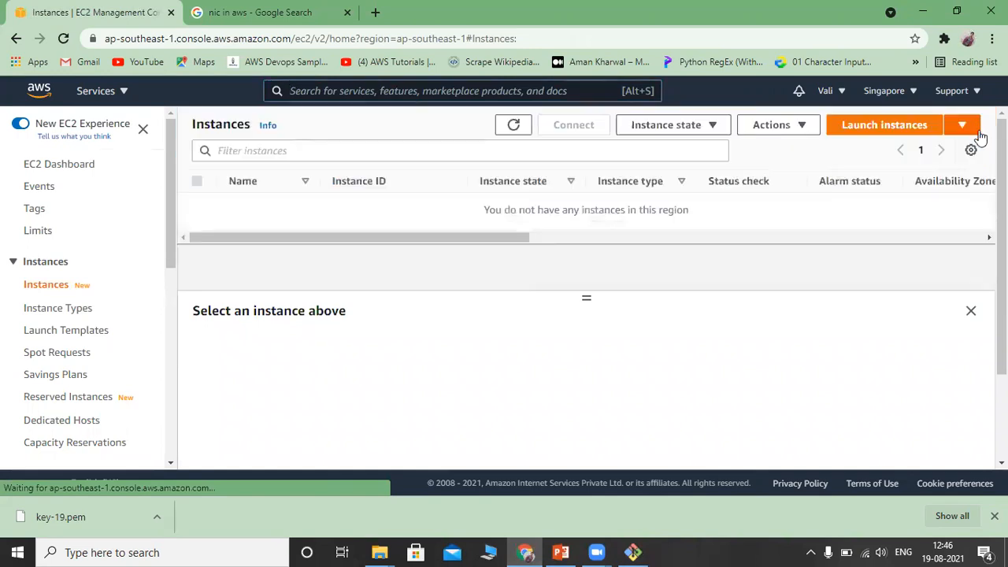
Start an instance launch in Singapore from the Amazon Linux 2 AMI with the t2.micro type and proceed to the instance details
left_click(885, 128)
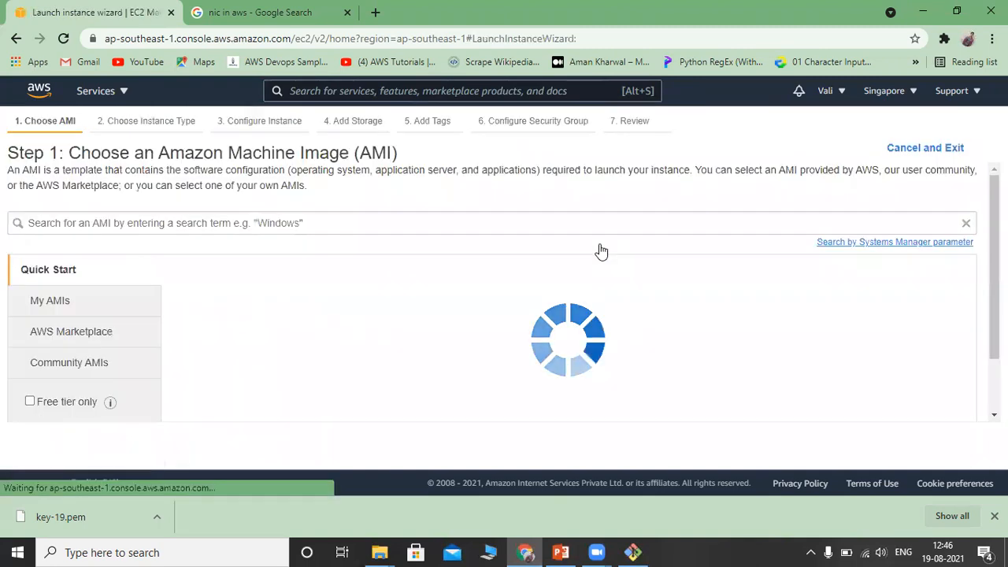
left_click(914, 304)
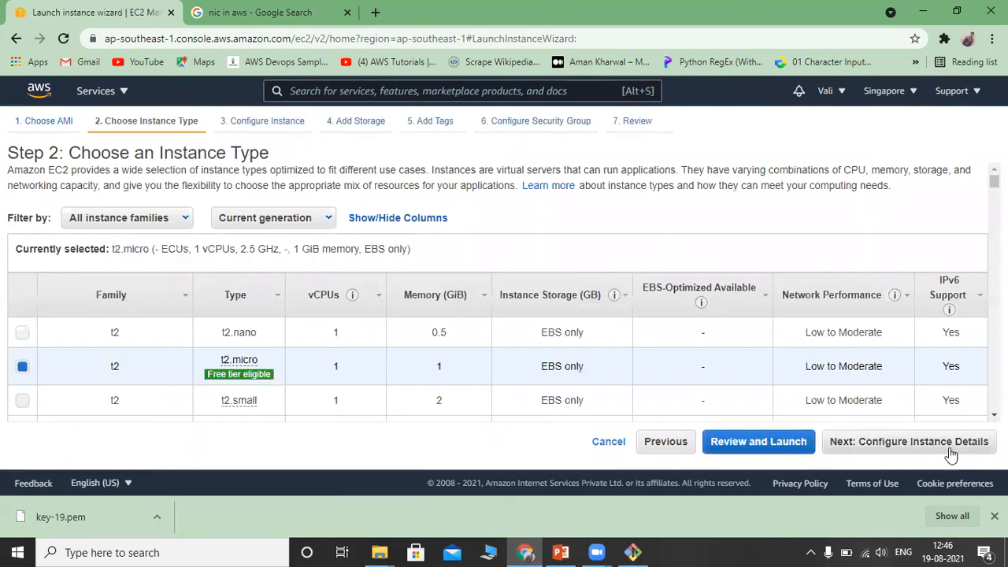
left_click(949, 451)
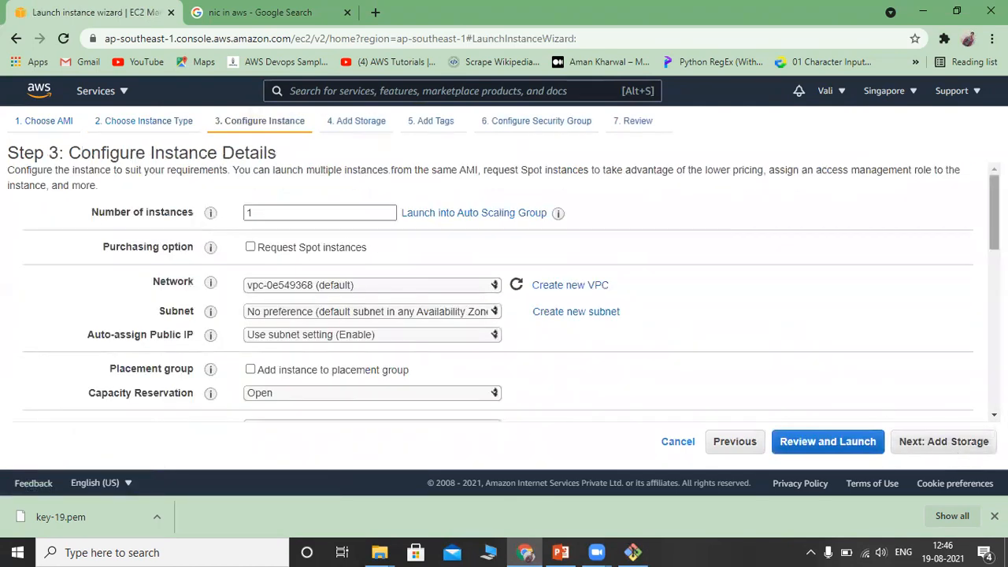
Enable hibernation as an additional stop behavior for the Singapore instance and proceed to the storage settings
scroll(511, 292, "down", 4)
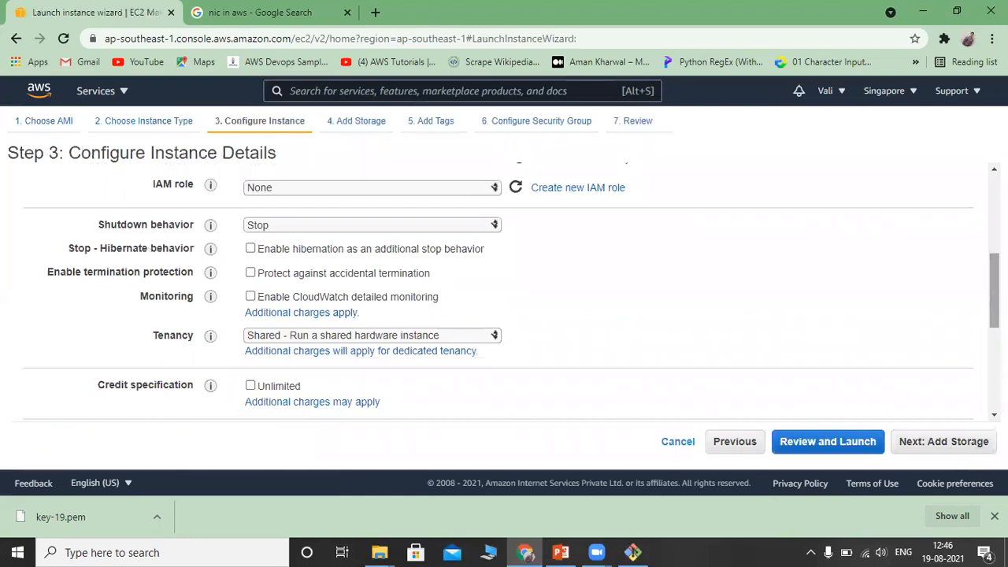
left_click(250, 249)
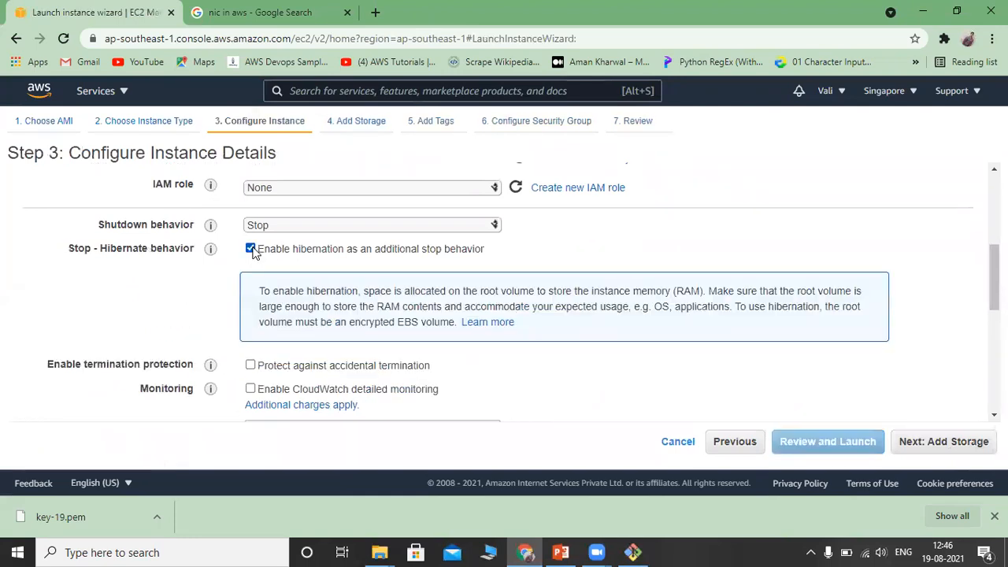
left_click(944, 441)
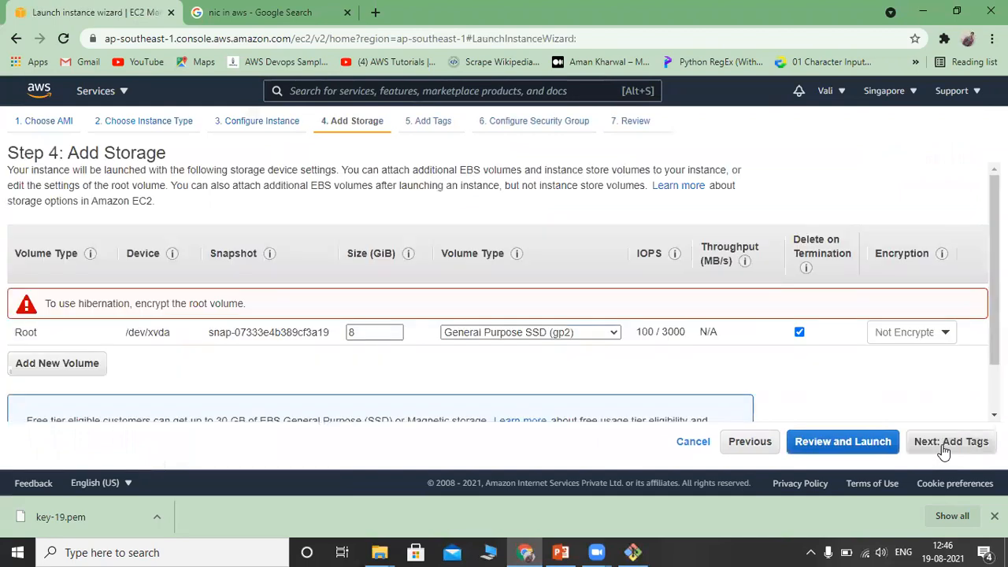
Encrypt the Singapore instance's root volume with the default aws/ebs KMS key and proceed without tags to the security group configuration
left_click(947, 339)
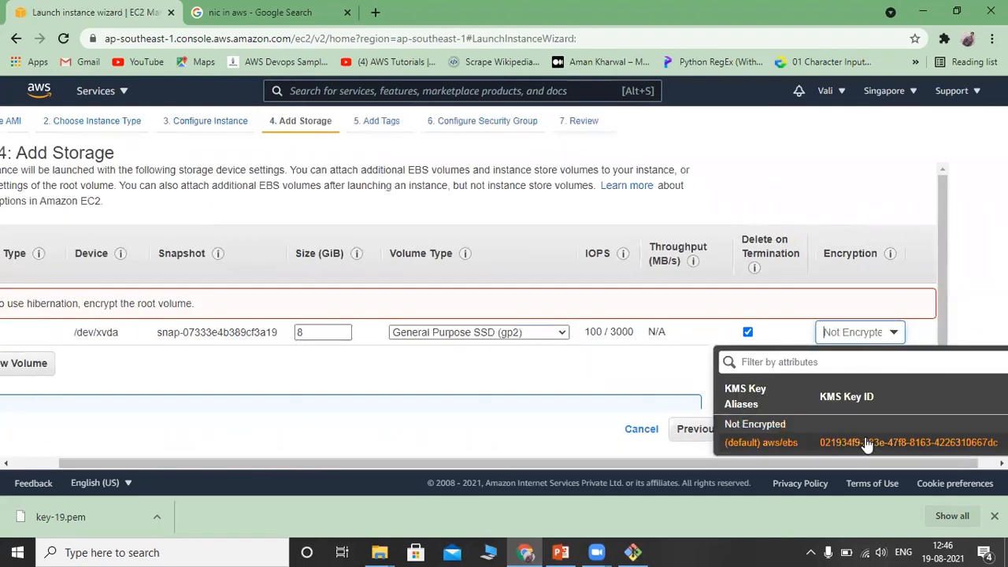
left_click(867, 445)
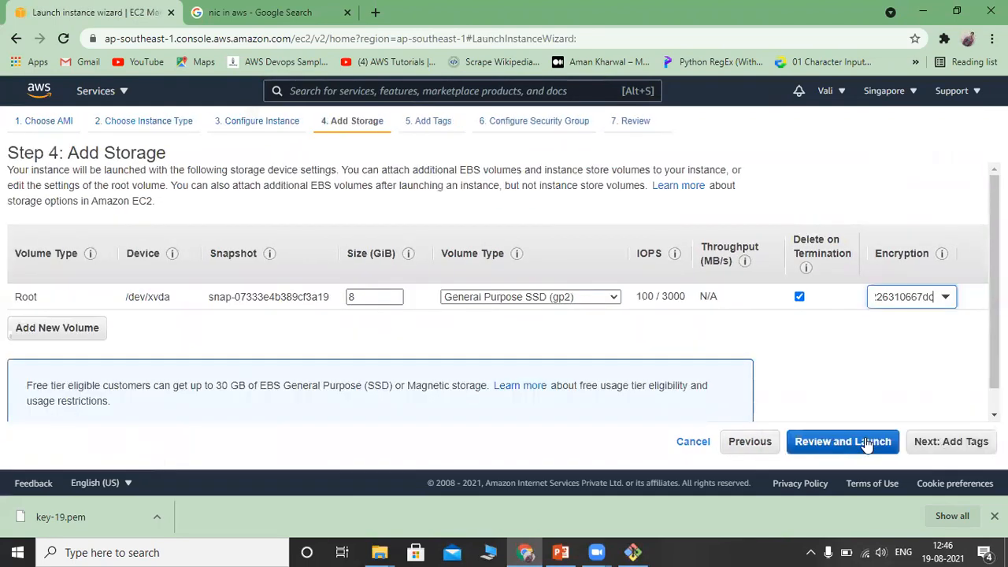
left_click(965, 446)
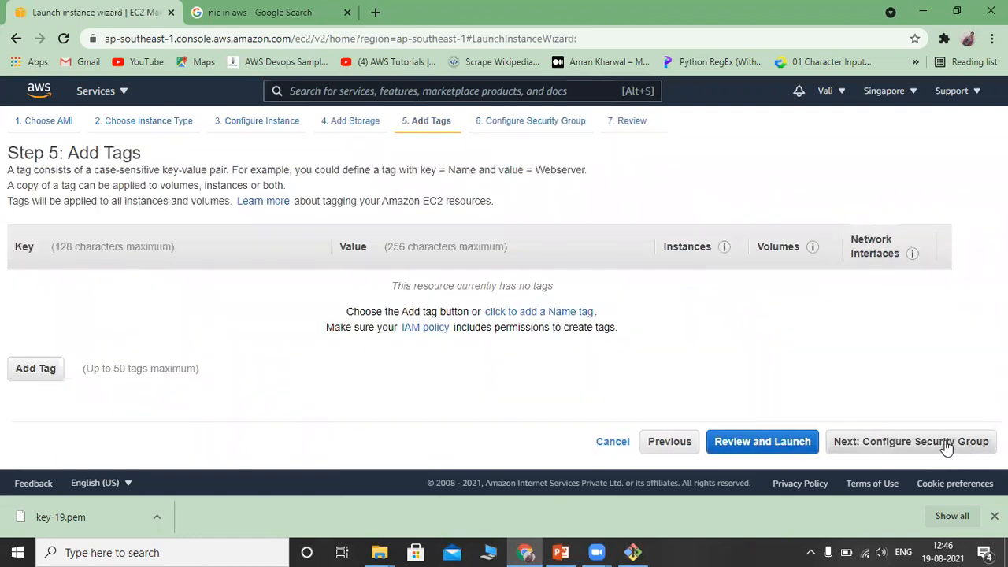
left_click(945, 446)
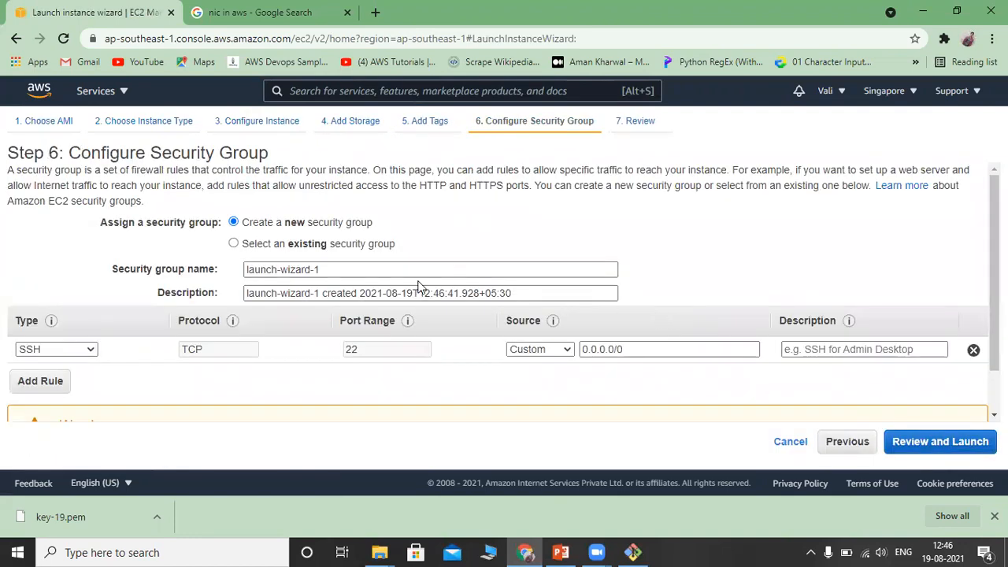
Open the new security group's SSH rule to any source and proceed through the launch review to the key pair selection
left_click(559, 354)
left_click(549, 377)
left_click(933, 443)
left_click(978, 442)
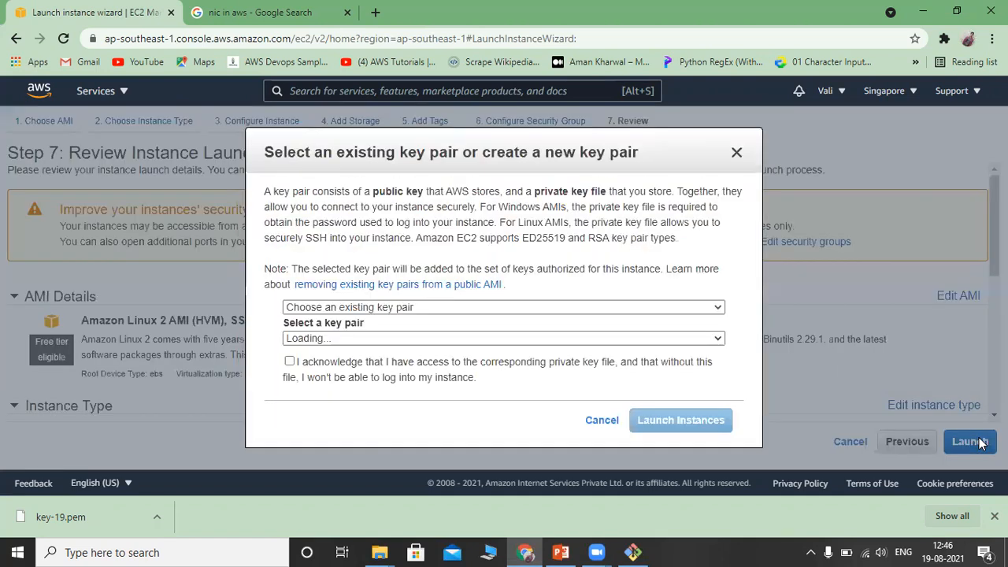
Create and download a new RSA key pair named keypair19, and launch the Singapore instance with it
left_click(535, 312)
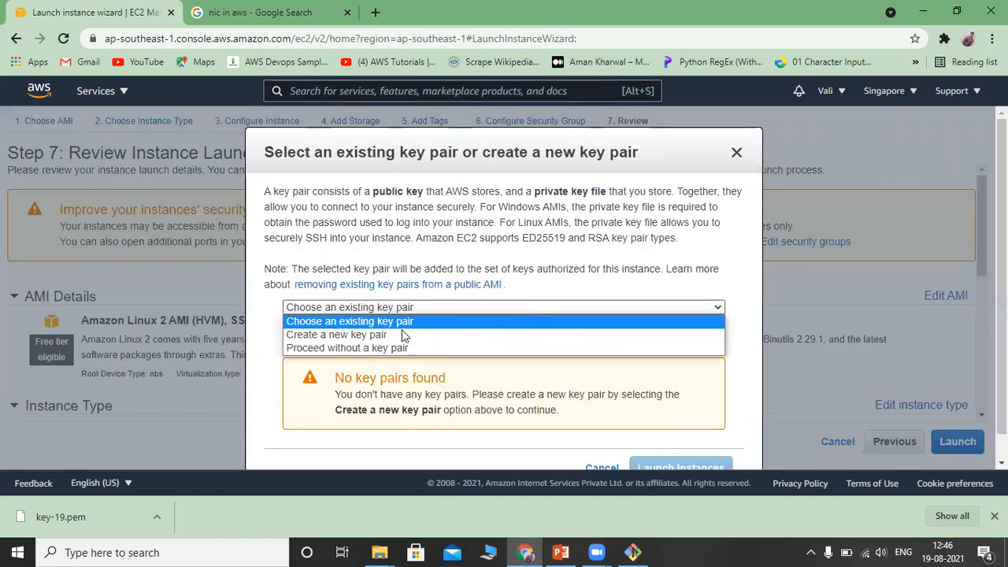
left_click(398, 334)
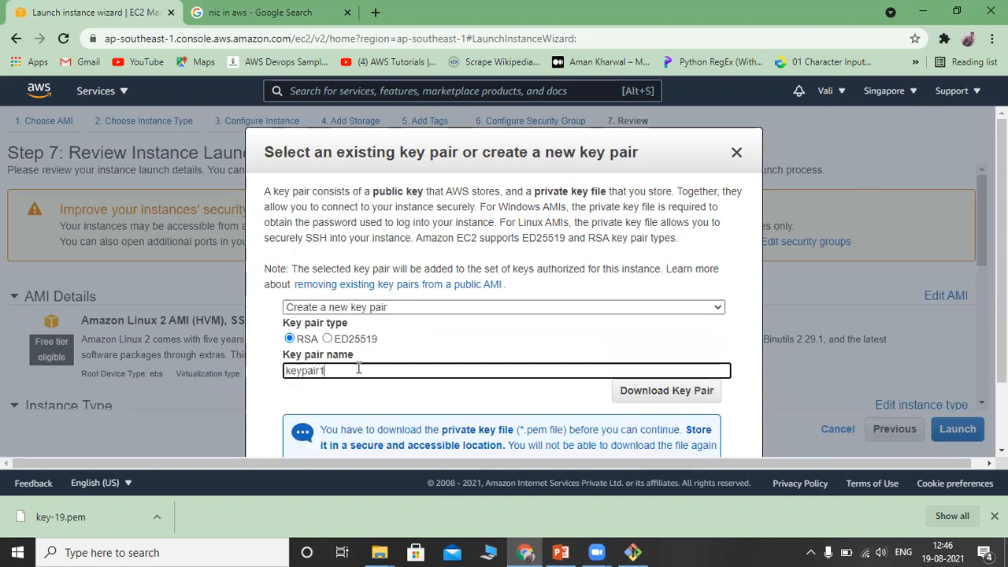
type("keypair19")
left_click(645, 396)
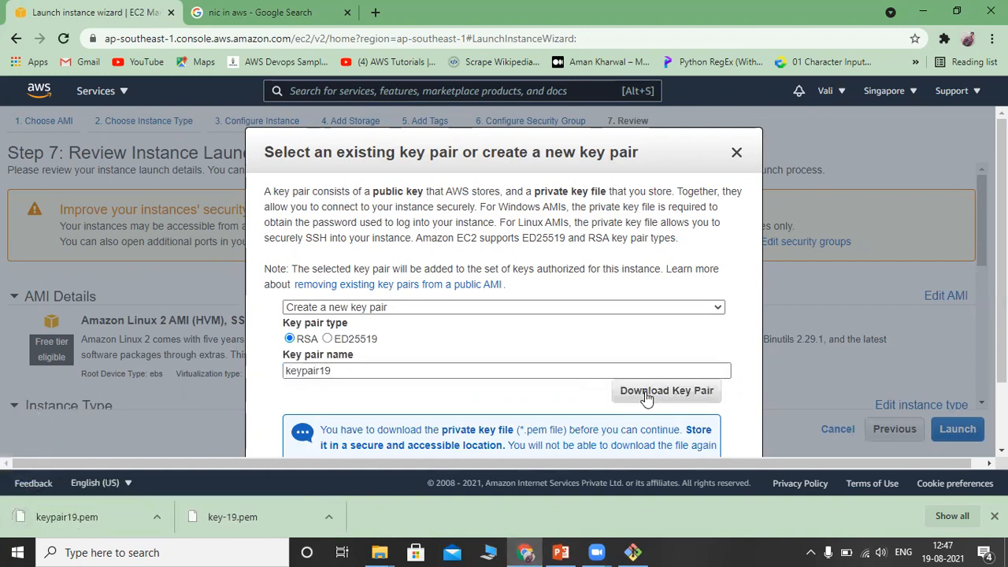
scroll(709, 426, "down", 1)
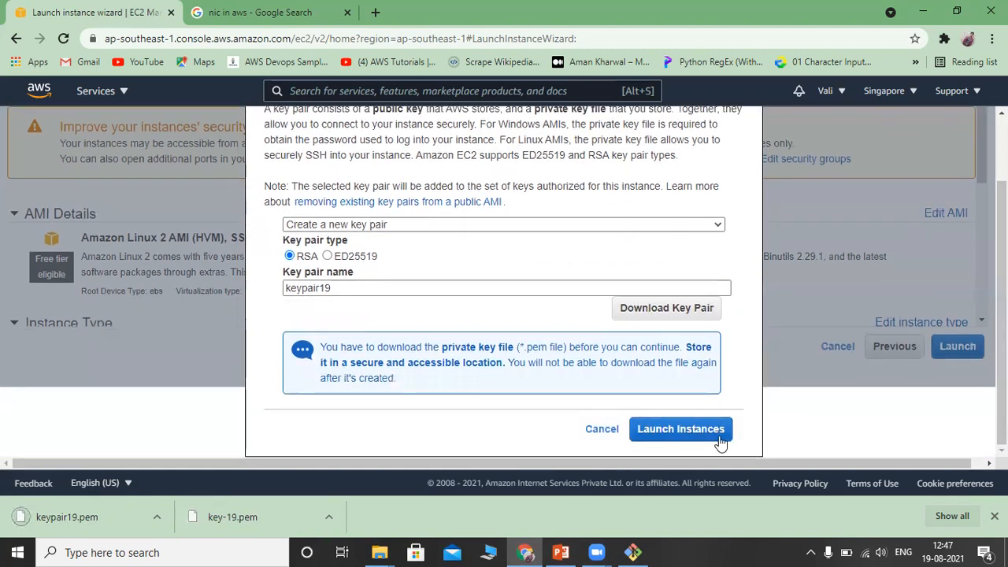
left_click(680, 432)
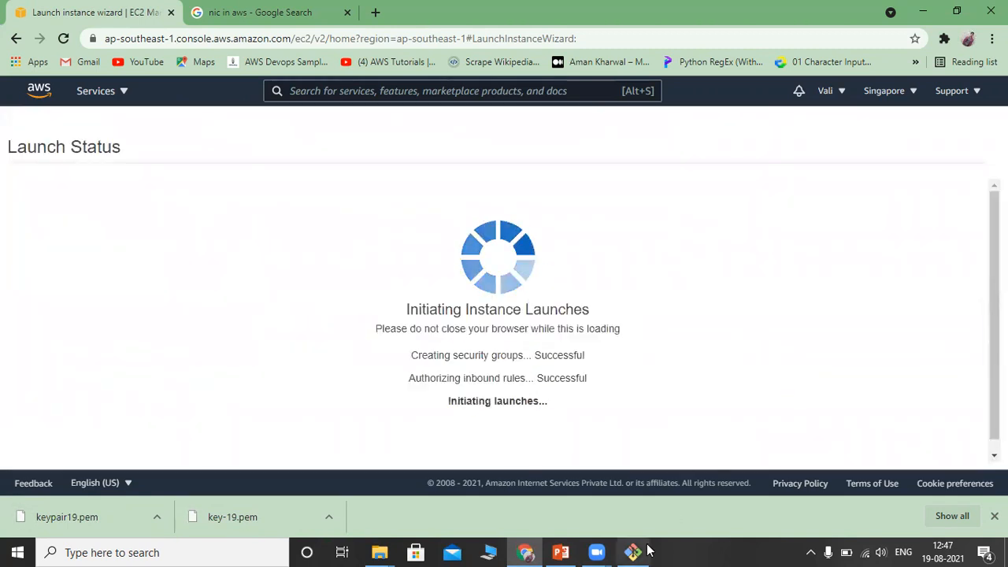
Open the list of instances and refresh it repeatedly to check the new instance's state
mouse_move(634, 552)
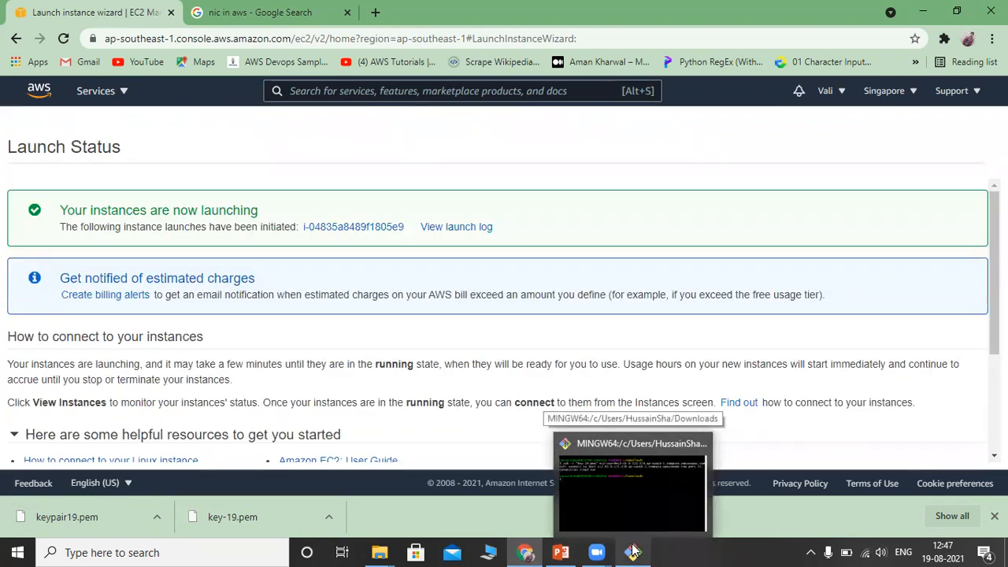
scroll(945, 419, "down", 3)
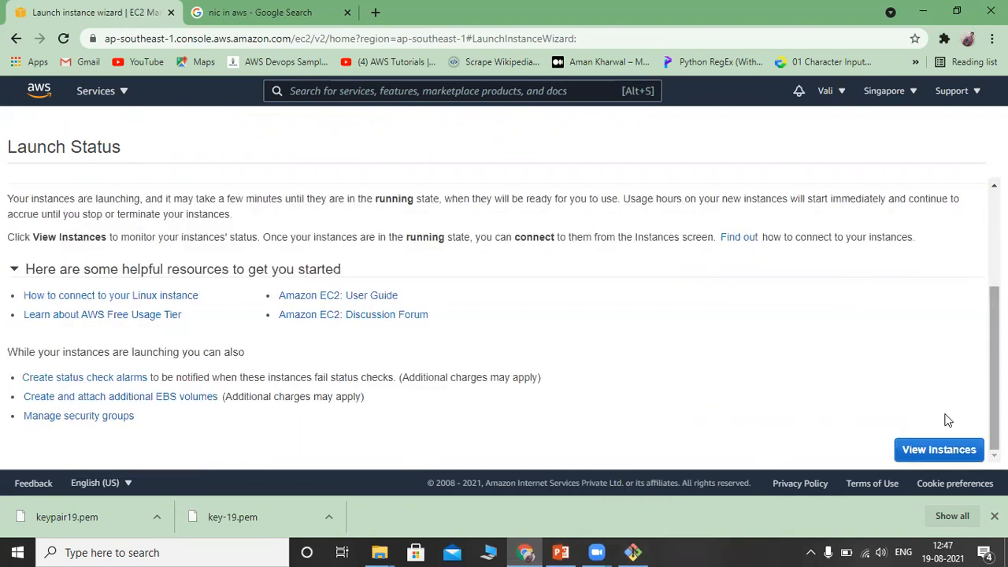
left_click(938, 449)
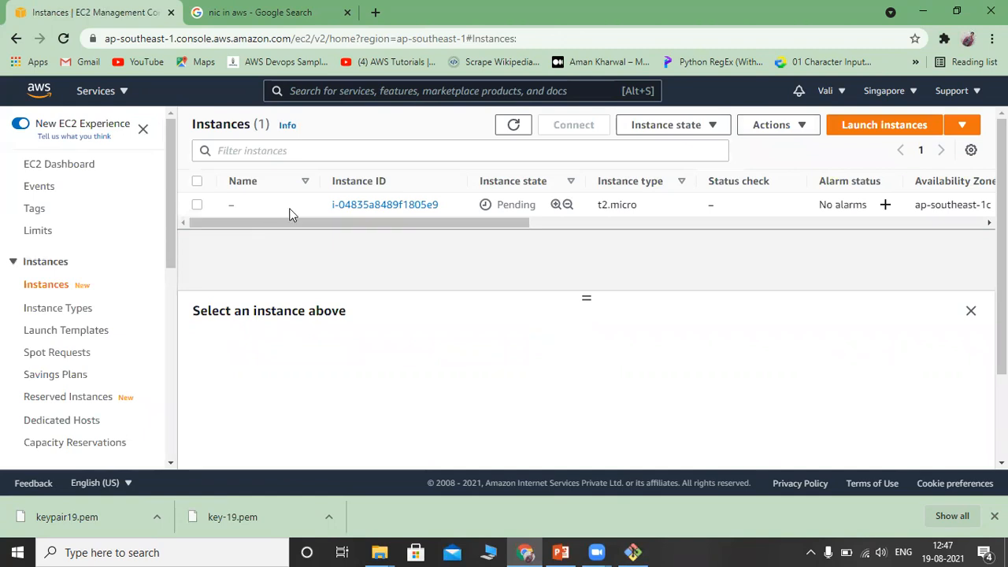
left_click(516, 135)
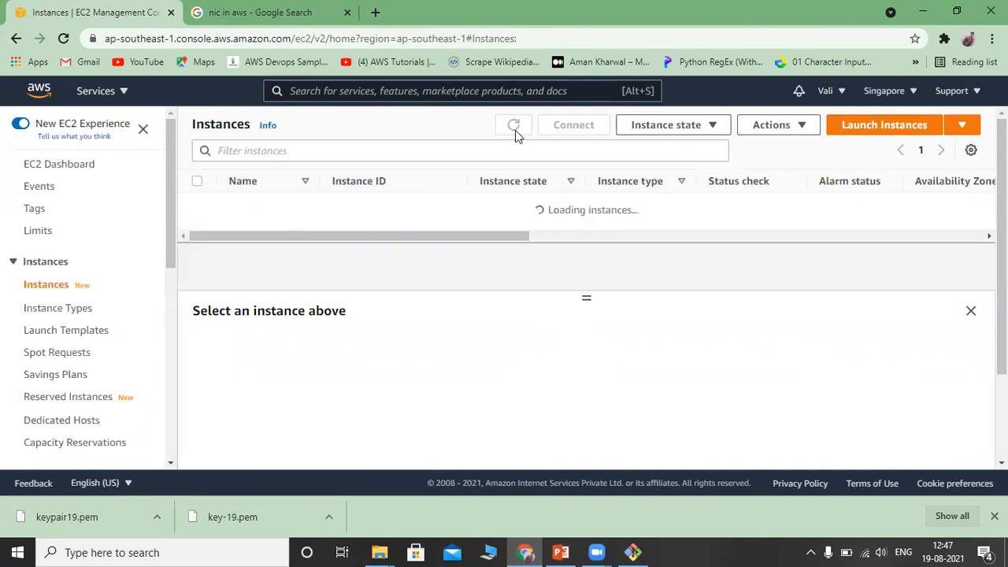
left_click(516, 130)
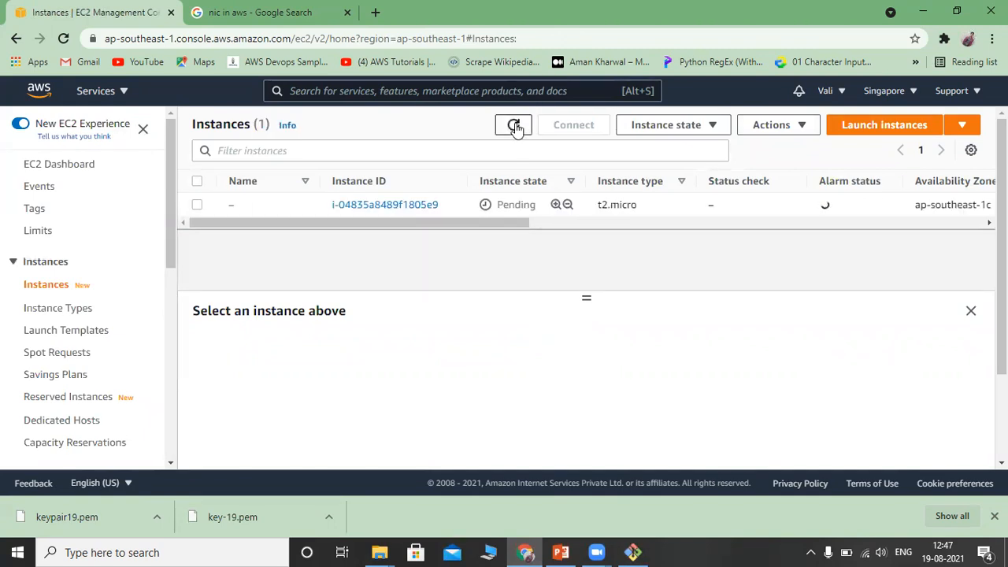
left_click(516, 129)
left_click(516, 129)
left_click(516, 128)
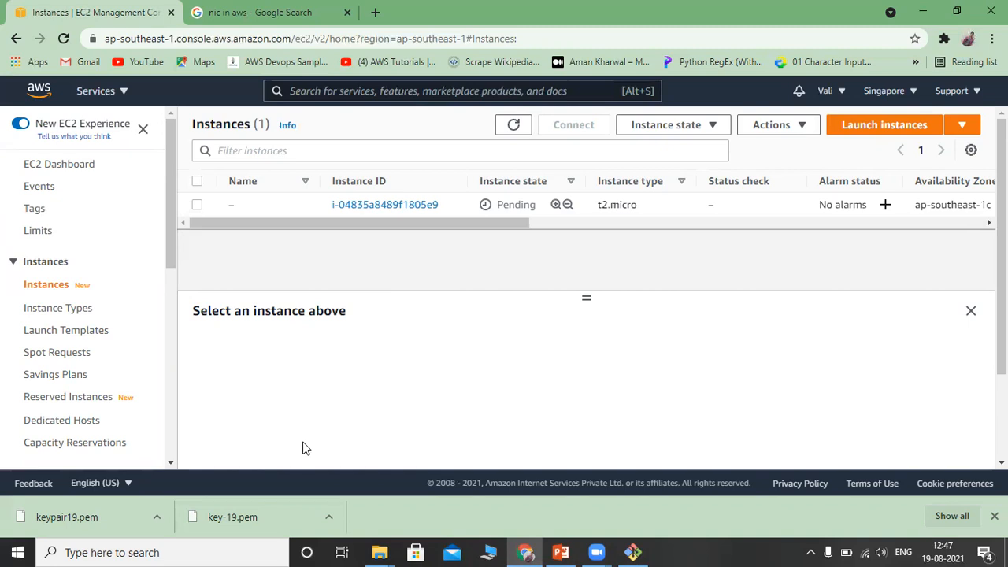
Show the downloaded keypair19.pem in its folder, and return to the browser to refresh the instance's state
left_click(159, 523)
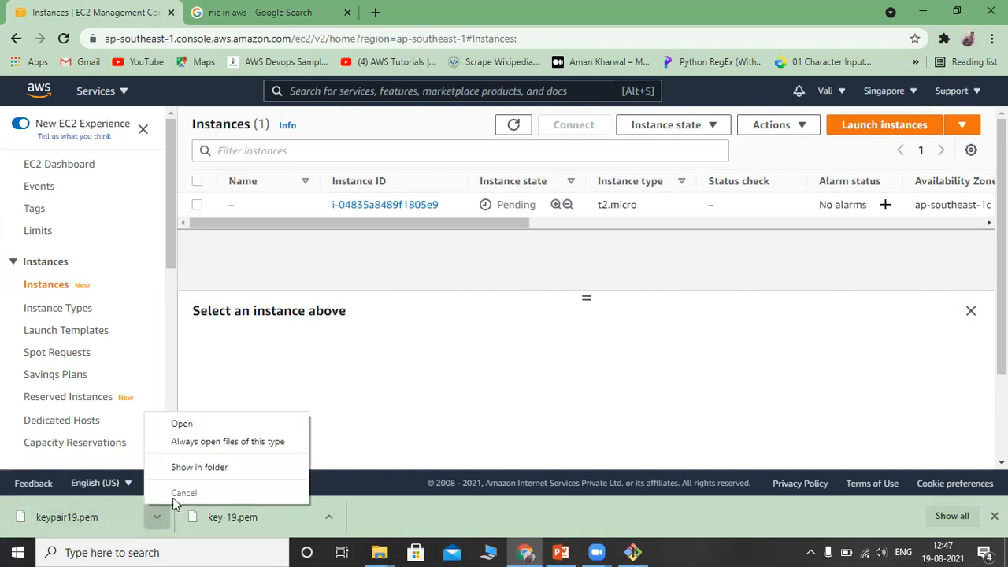
left_click(186, 469)
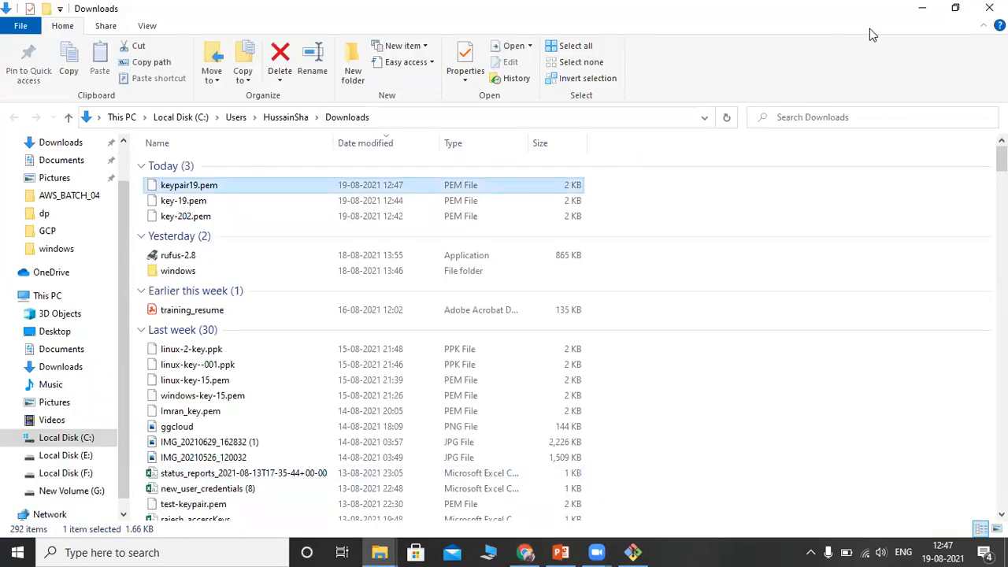
left_click(923, 8)
left_click(514, 126)
left_click(514, 127)
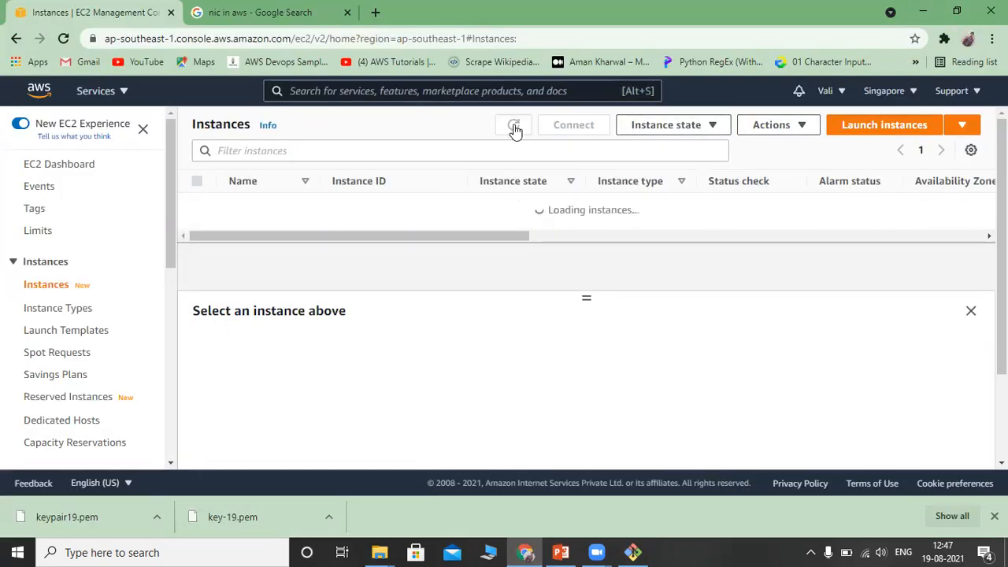
left_click(513, 128)
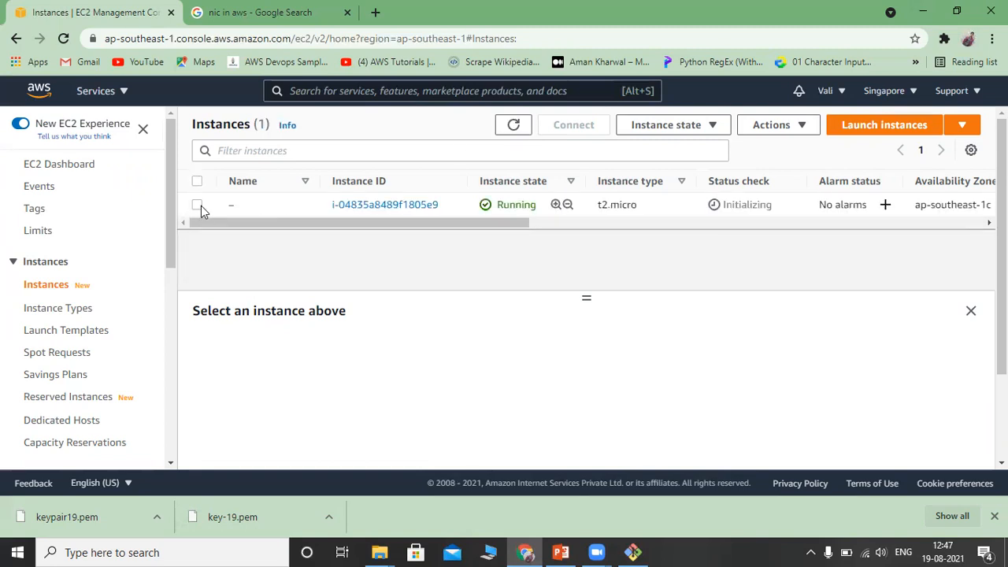
Open the connection options for the Singapore instance and copy its example SSH command
left_click(197, 205)
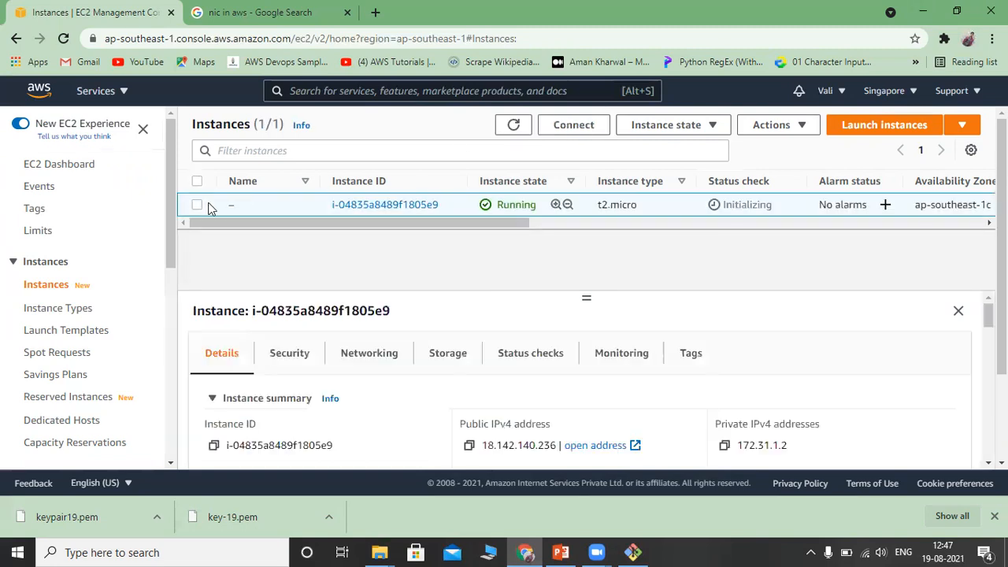
left_click(575, 128)
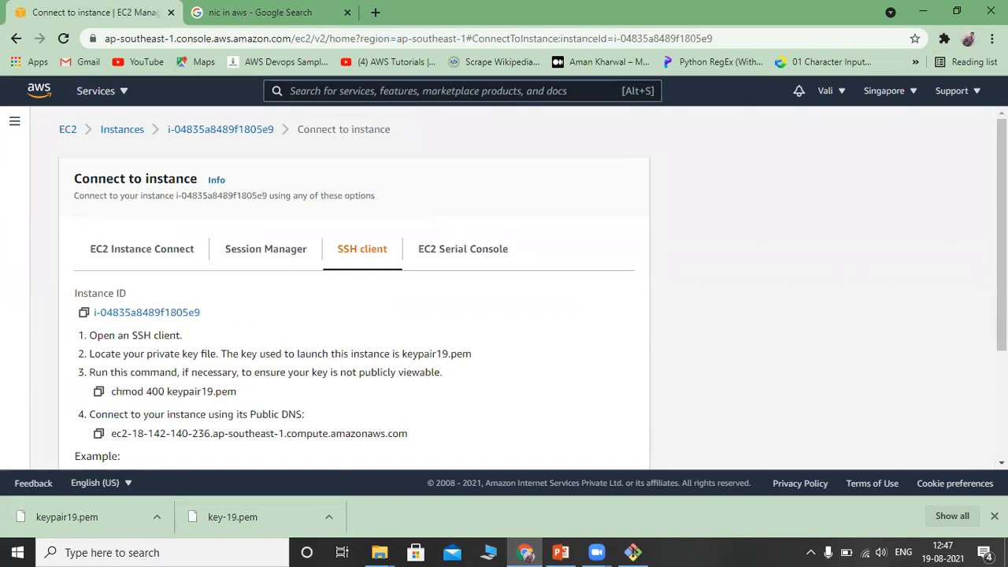
scroll(554, 294, "down", 3)
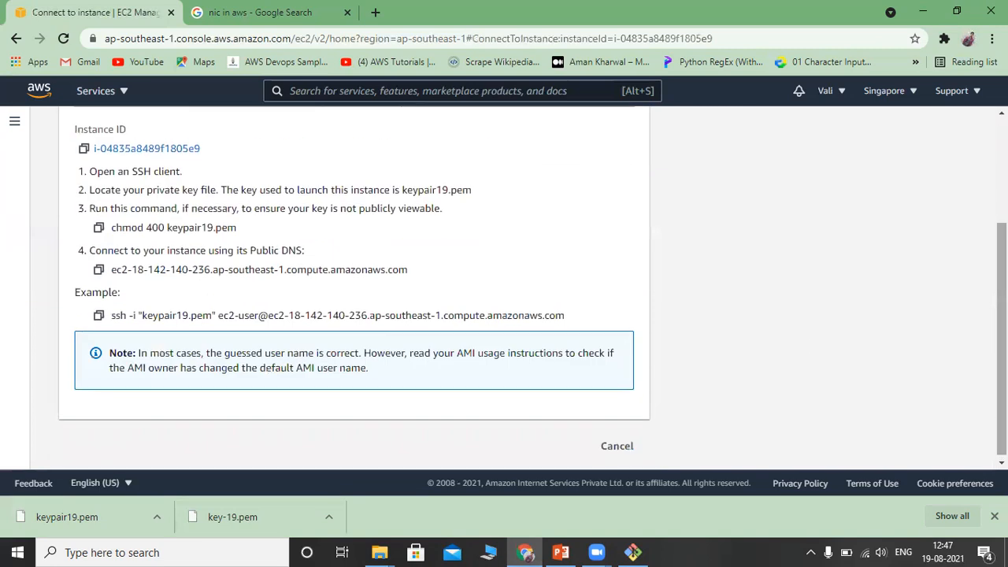
left_click(100, 314)
Switch to the Downloads folder containing keypair19.pem and open Git Bash there
mouse_move(393, 551)
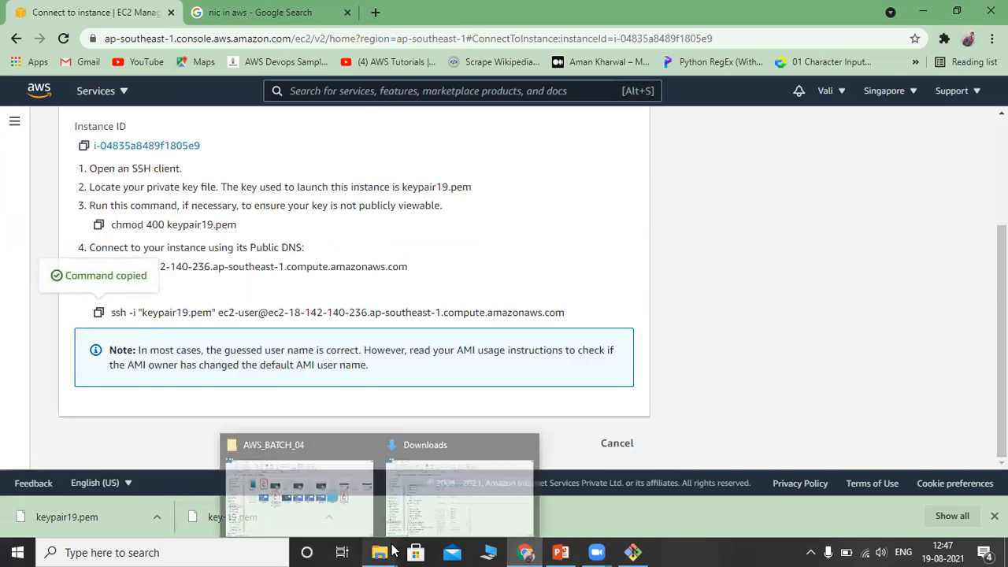
left_click(462, 495)
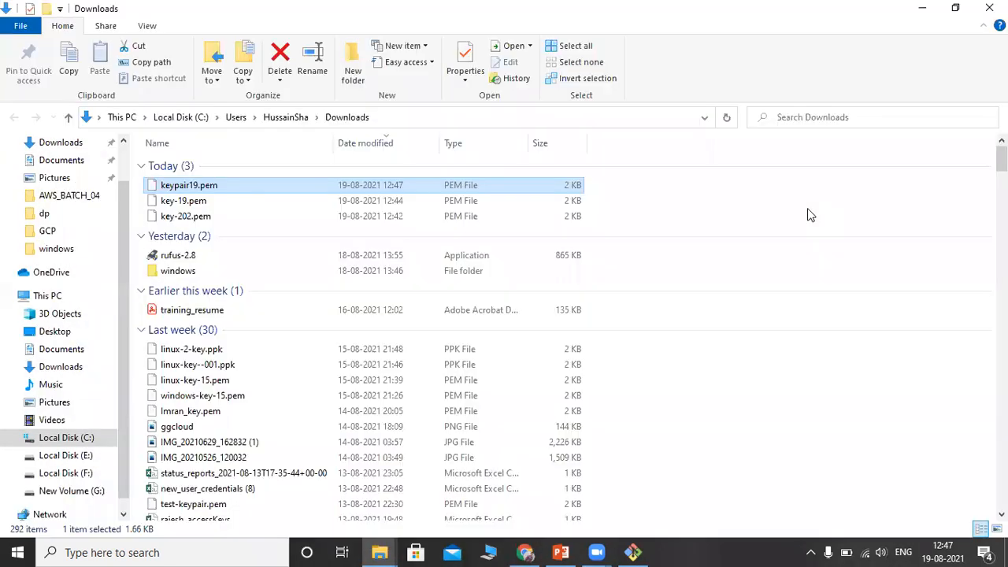
right_click(812, 206)
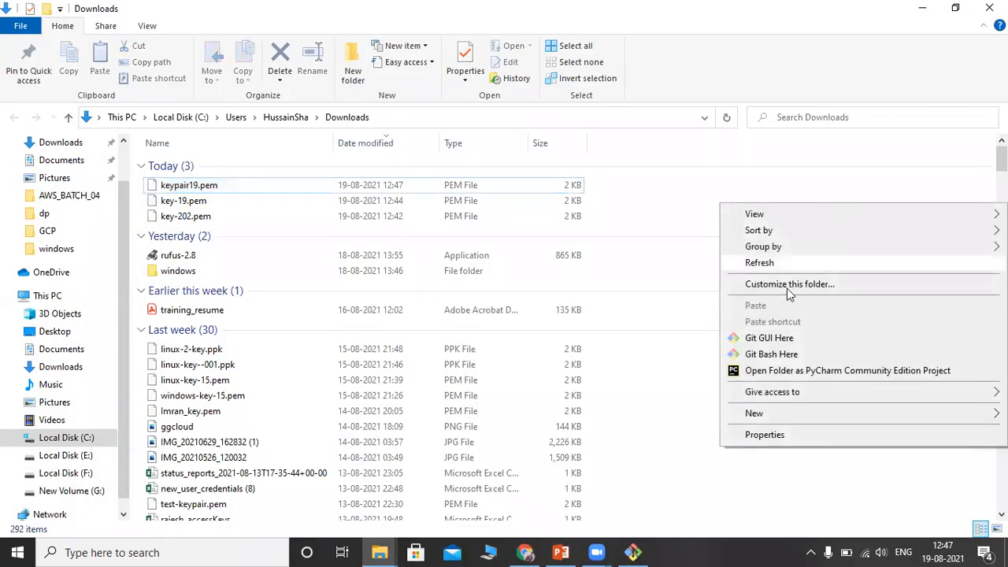
left_click(786, 353)
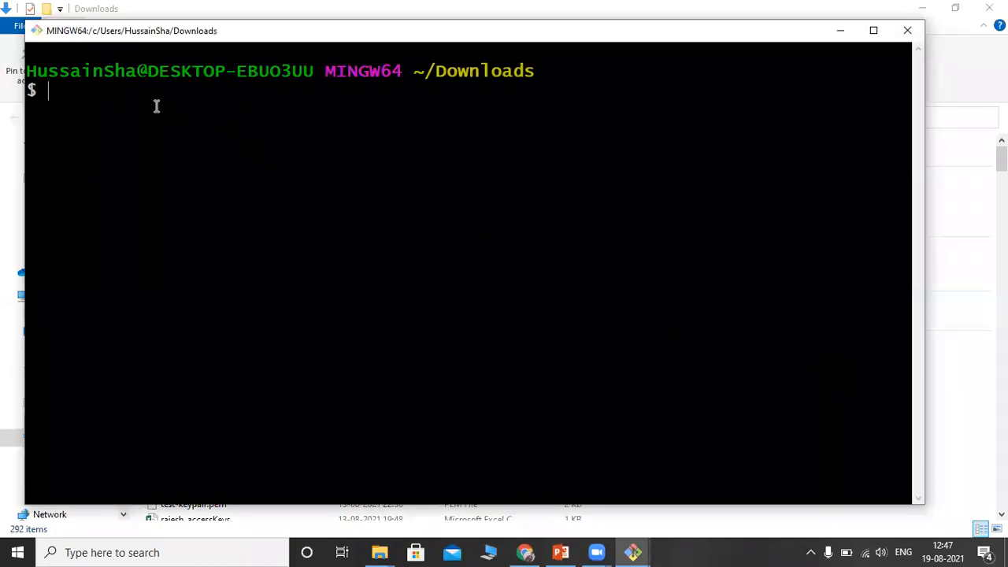
Connect to the Singapore instance with the copied SSH command using keypair19.pem, answering yes to the host authenticity question
right_click(130, 105)
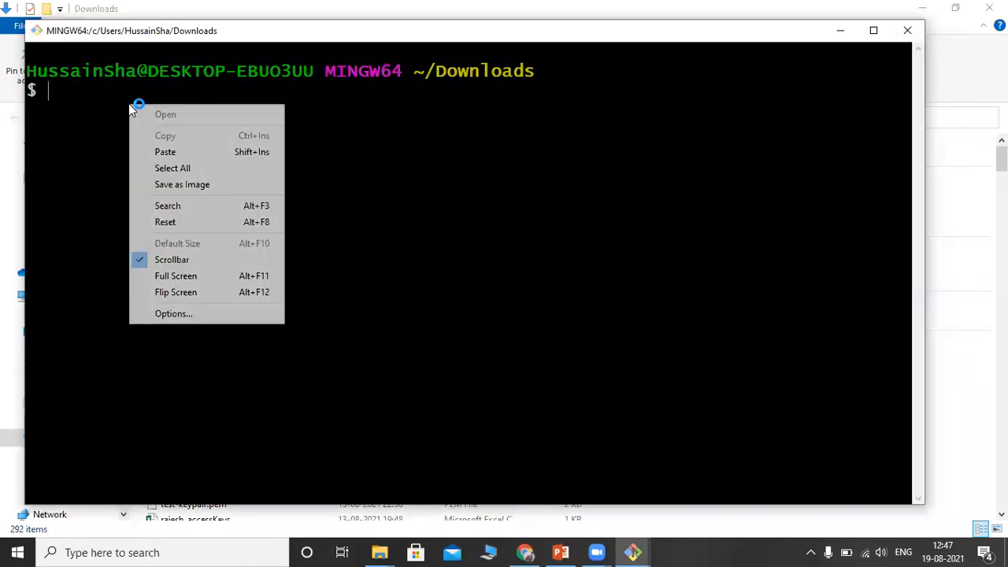
left_click(170, 151)
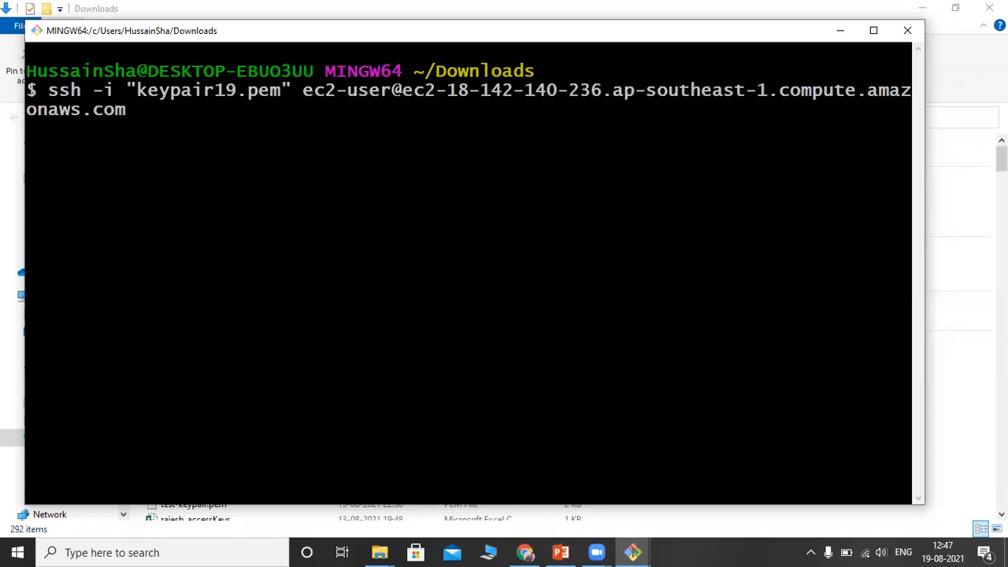
type("ye")
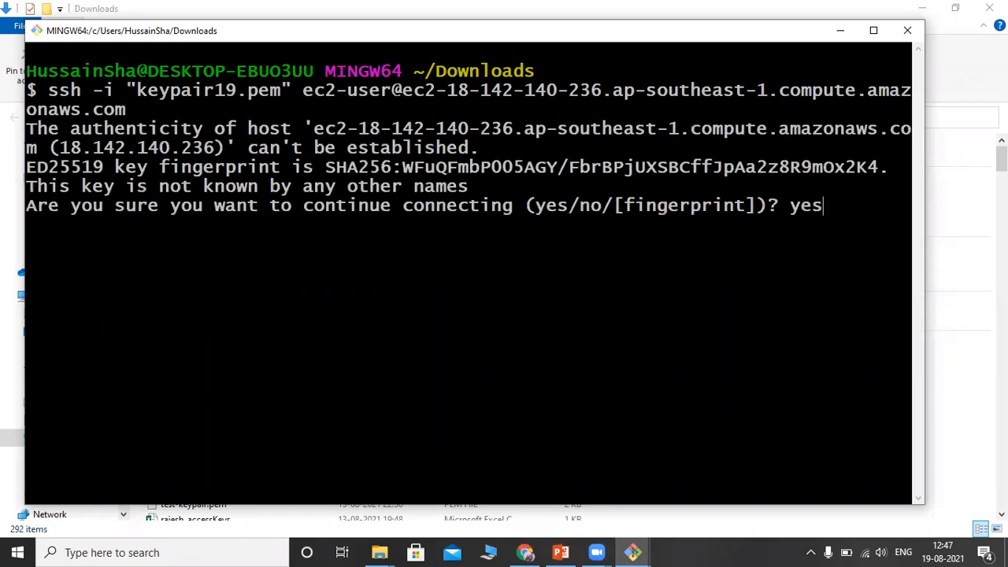
key("Return")
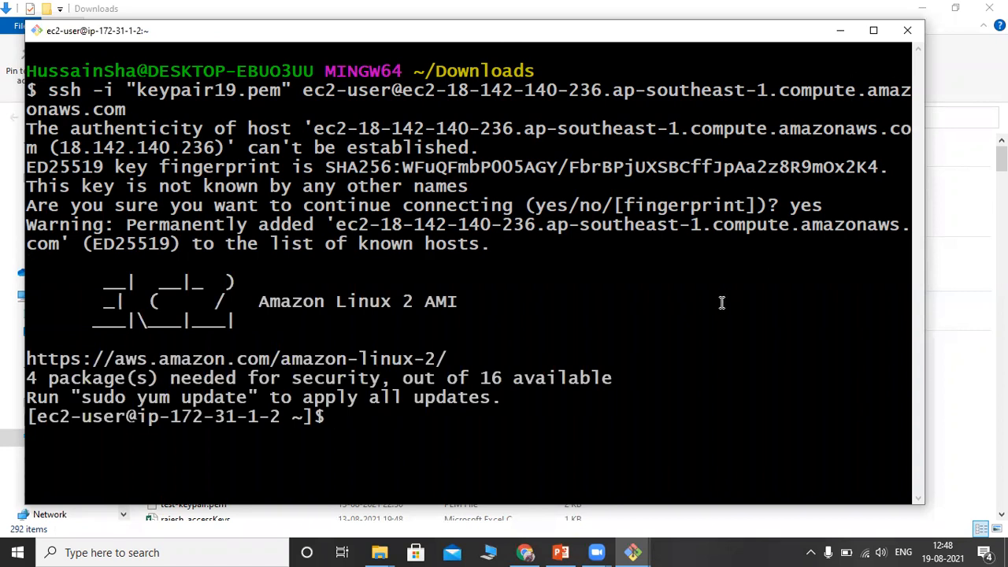
Maximize the terminal window and check the instance's running time by running uptime three times
type("uptime")
key("Return")
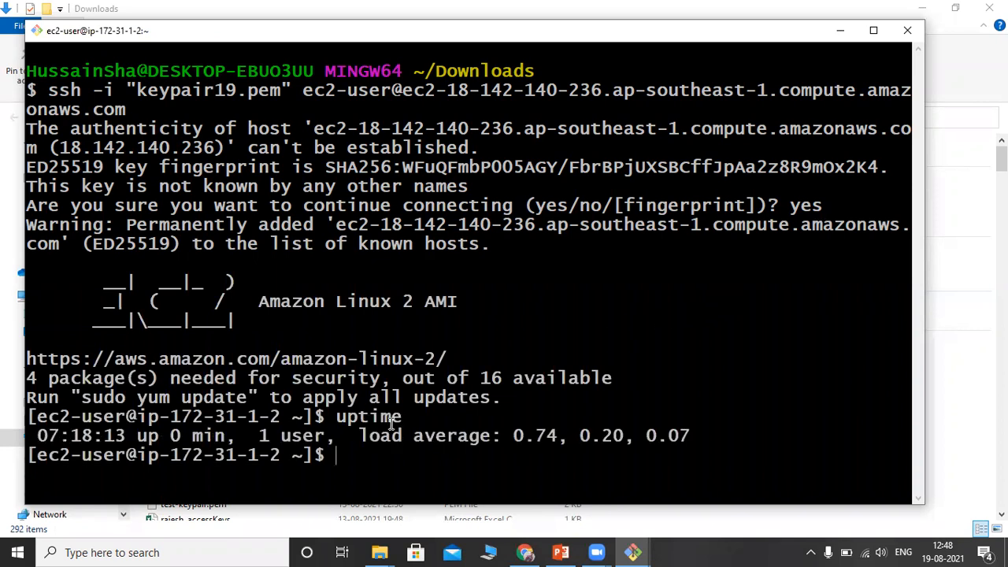
left_click(872, 30)
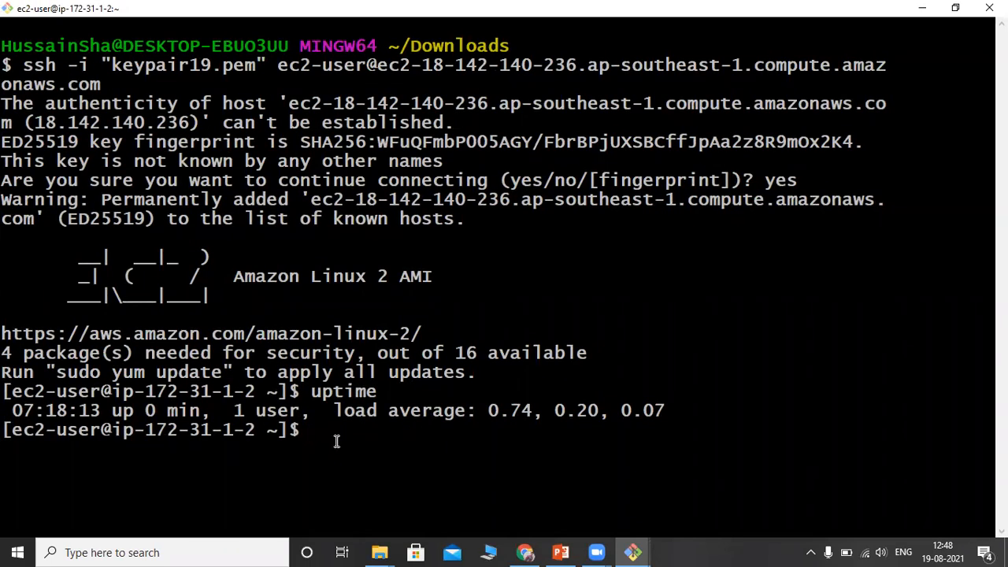
type("ptime")
key("Return")
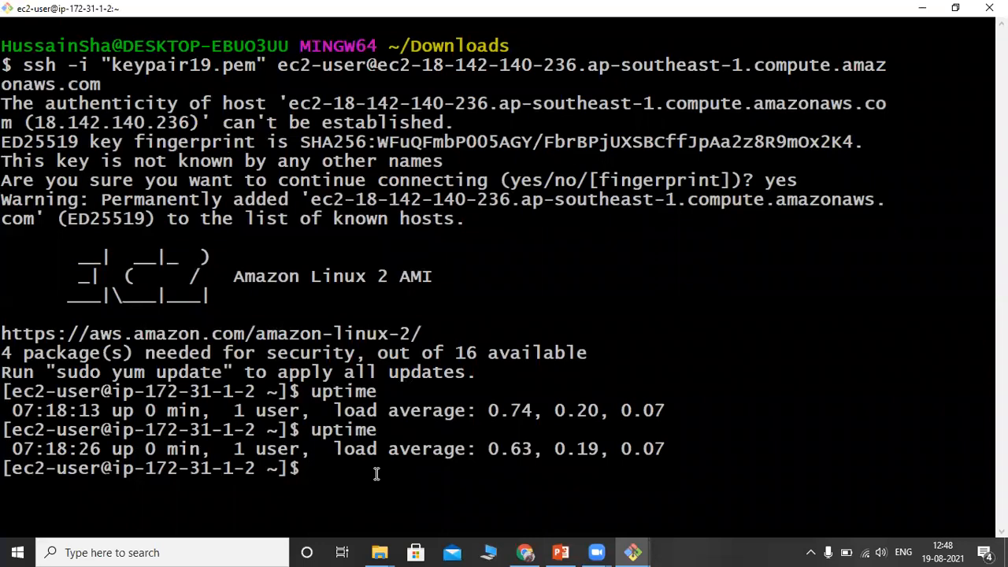
type("uptime")
key("Return")
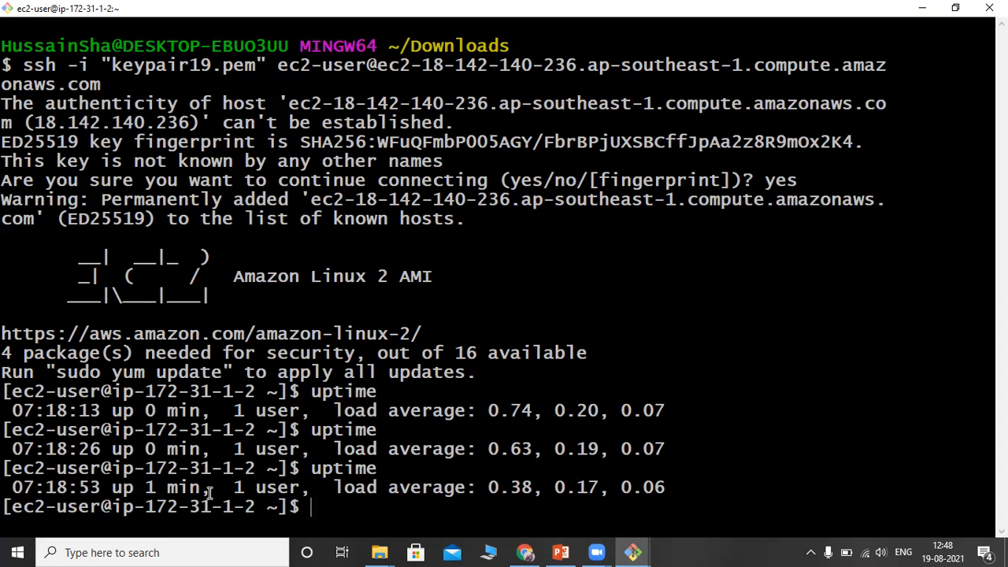
Recheck the uptime output in the SSH session and return to the instance's connection page in Chrome
left_click(523, 551)
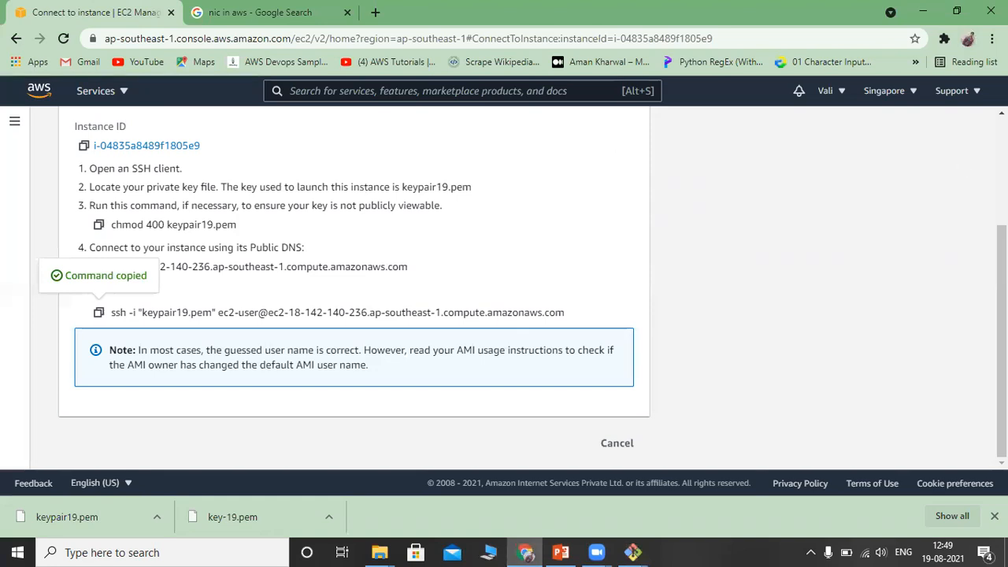
scroll(756, 441, "up", 2)
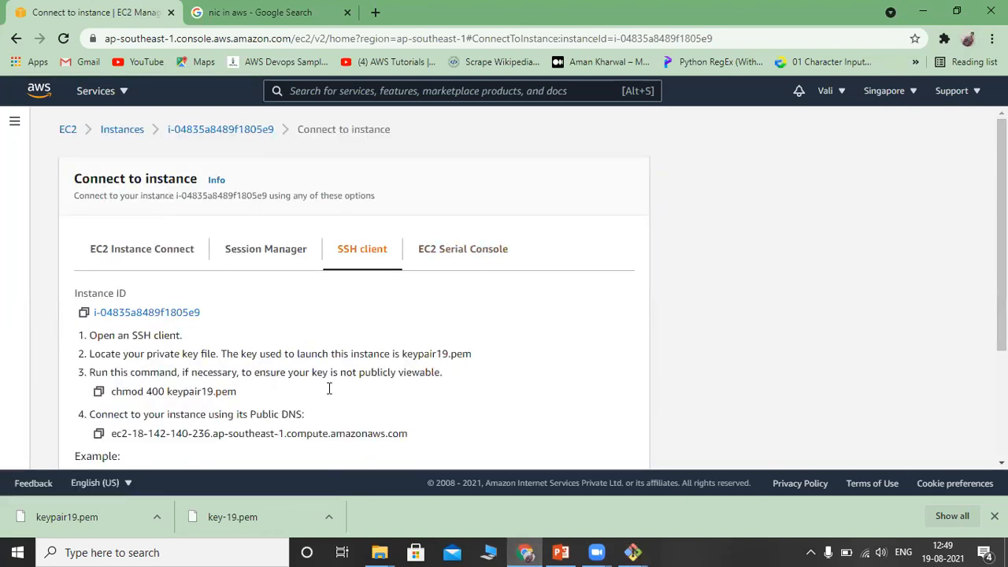
mouse_move(640, 549)
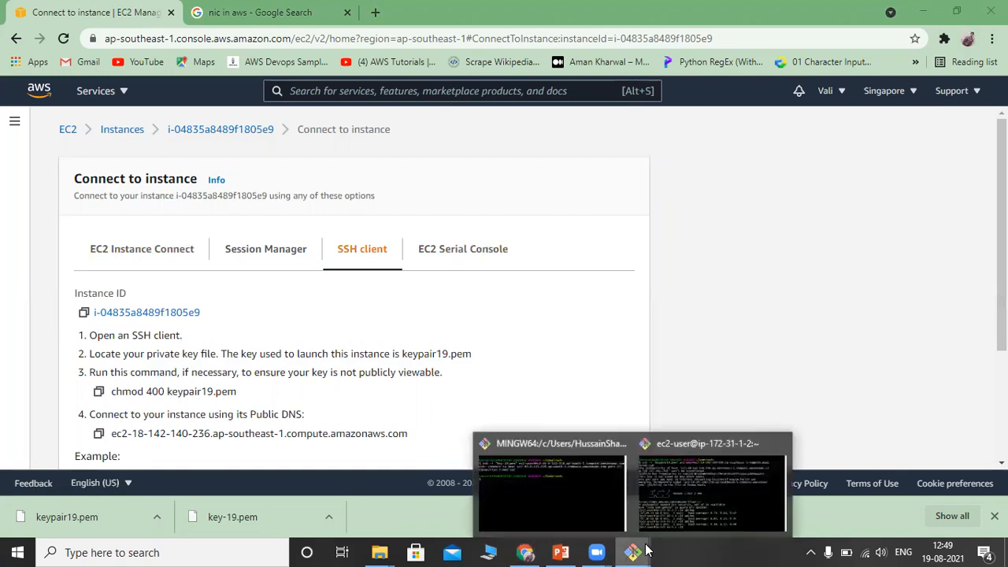
left_click(709, 488)
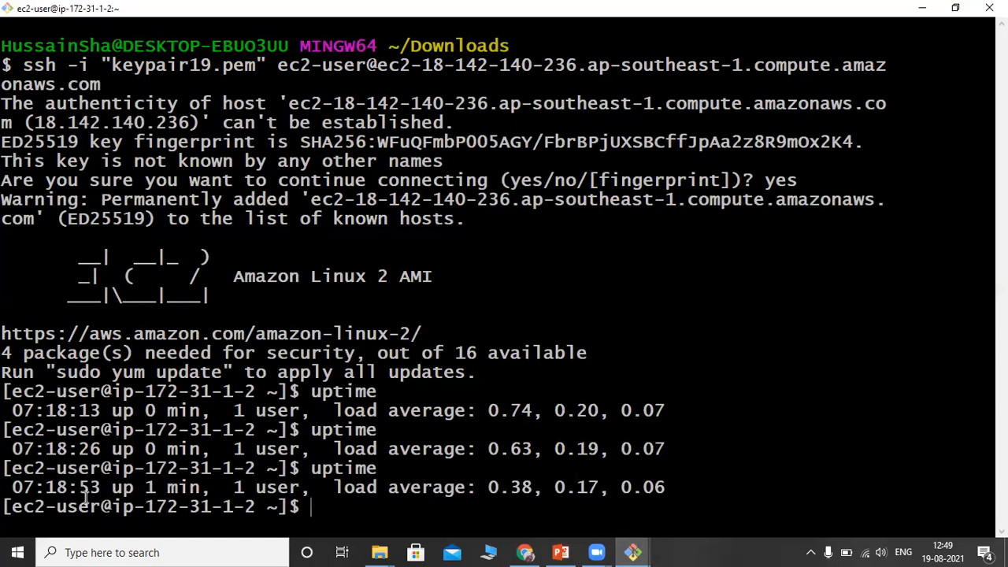
left_click(922, 8)
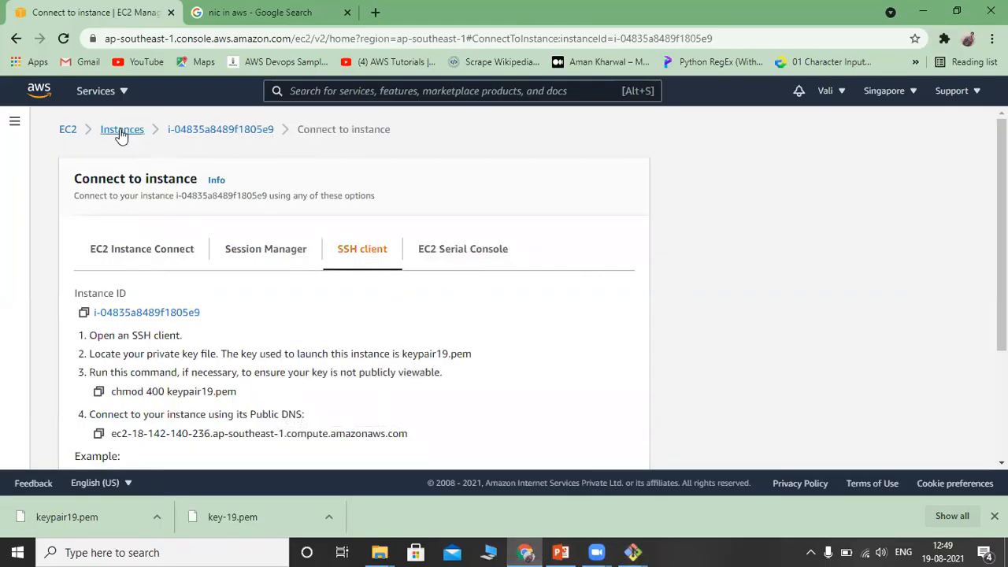
Return to the Singapore instances list, select the running t2.micro instance and stop it with an ordinary stop, confirming the request
left_click(120, 131)
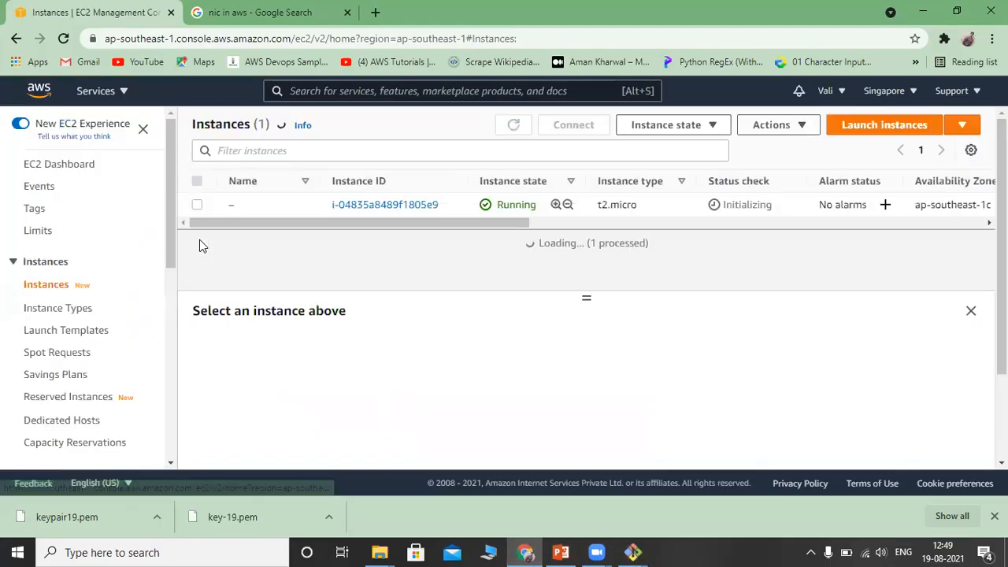
left_click(196, 205)
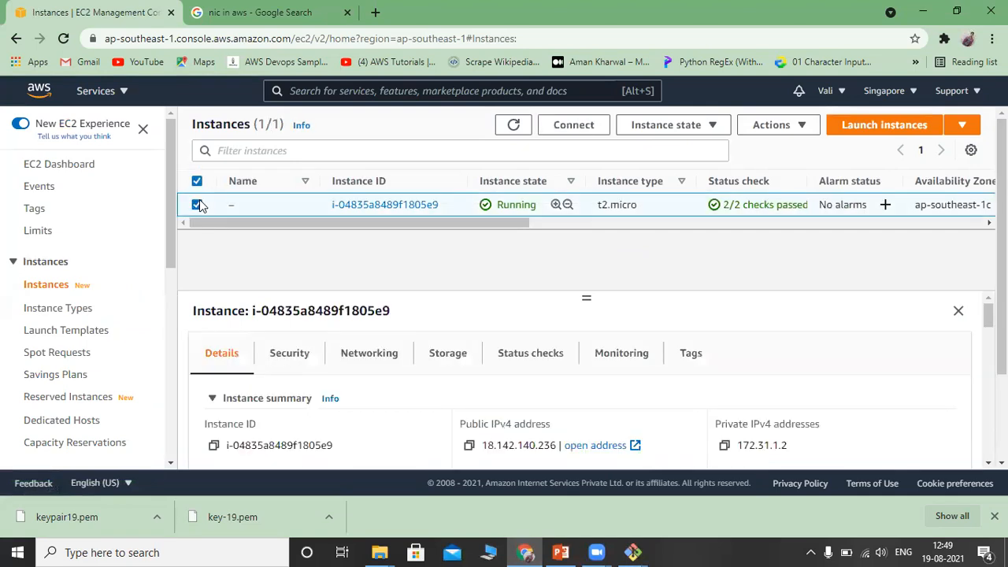
left_click(708, 130)
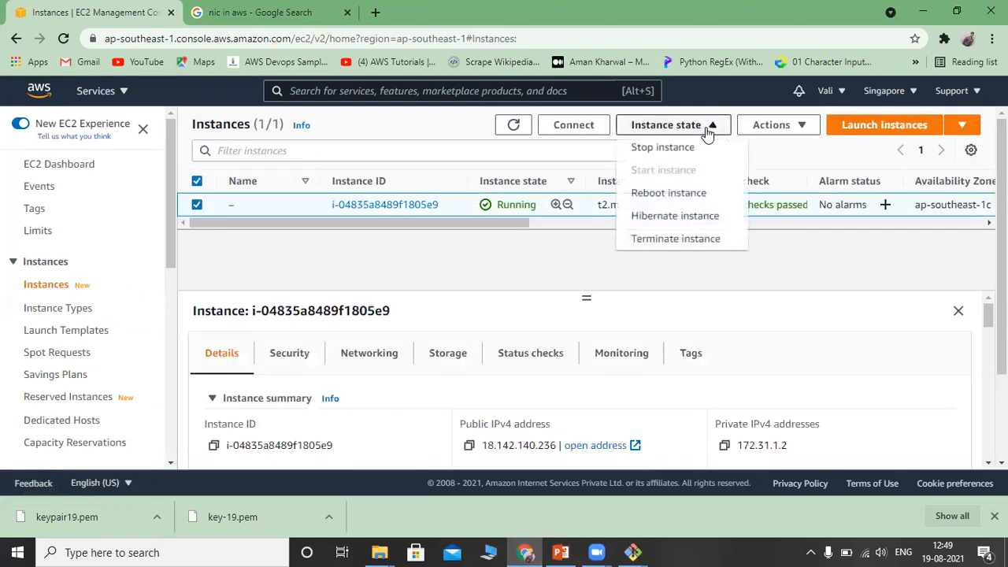
left_click(685, 147)
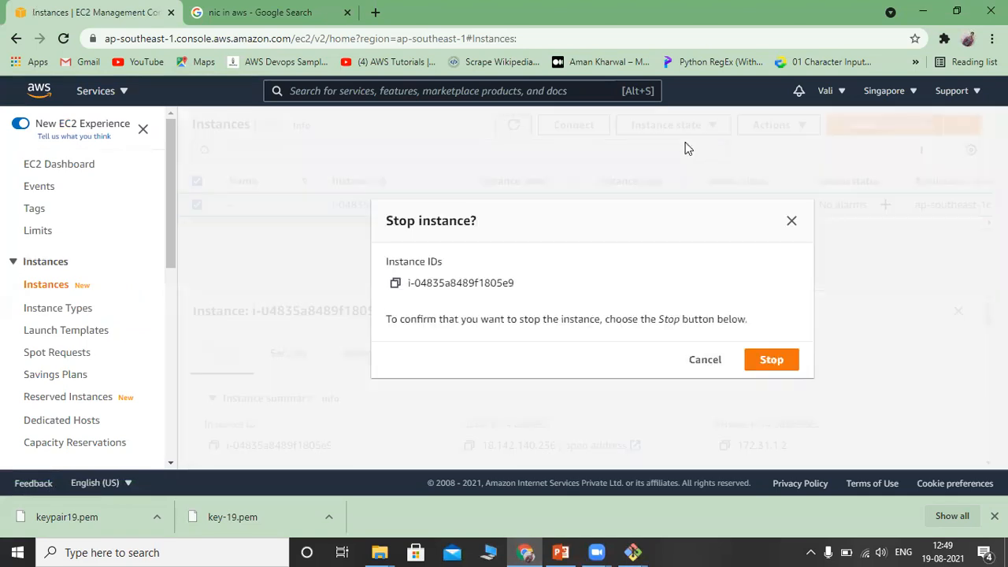
left_click(787, 366)
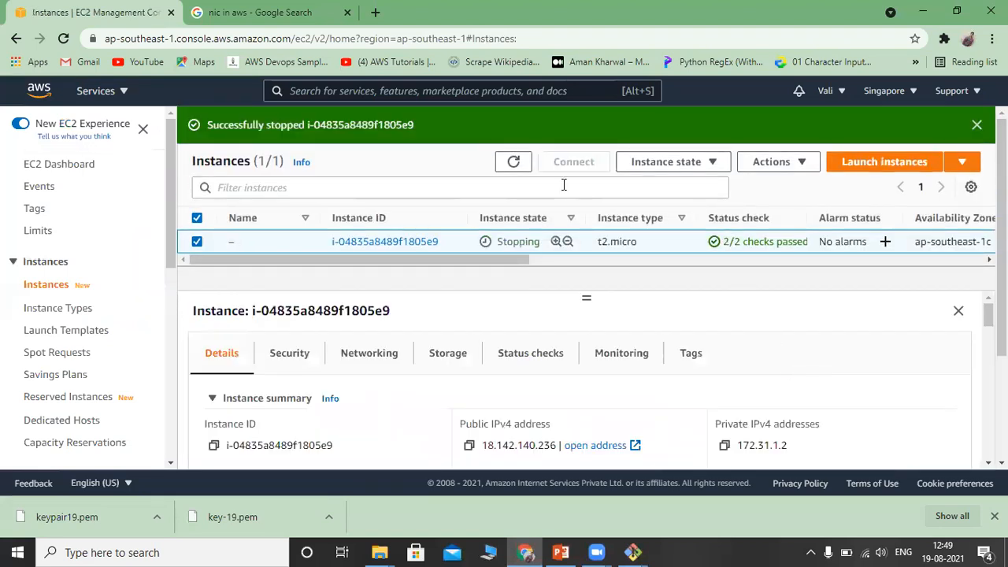
Refresh the instances list repeatedly until the instance's state changes to Stopped
left_click(520, 168)
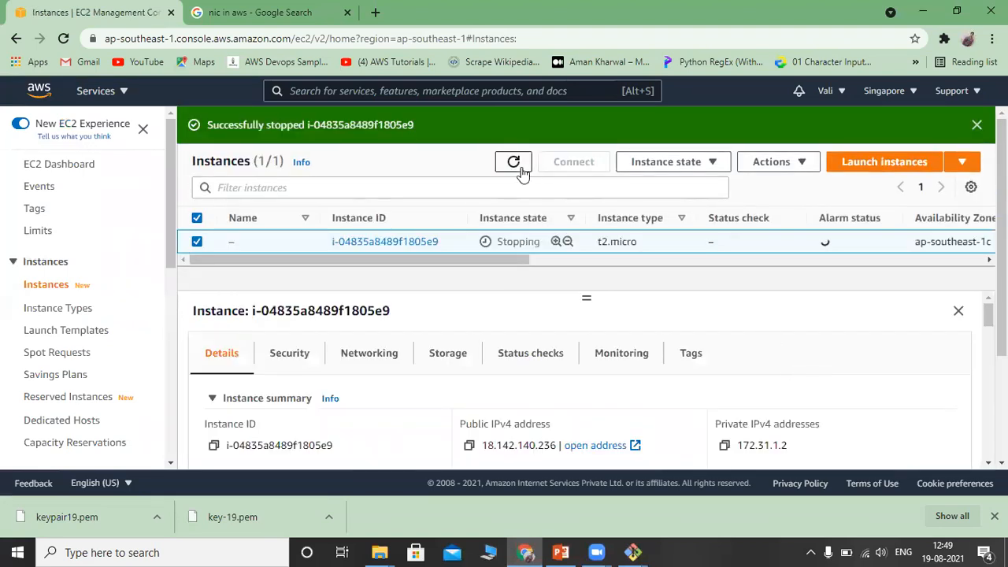
left_click(513, 167)
left_click(513, 163)
left_click(512, 166)
left_click(512, 165)
left_click(513, 165)
left_click(513, 166)
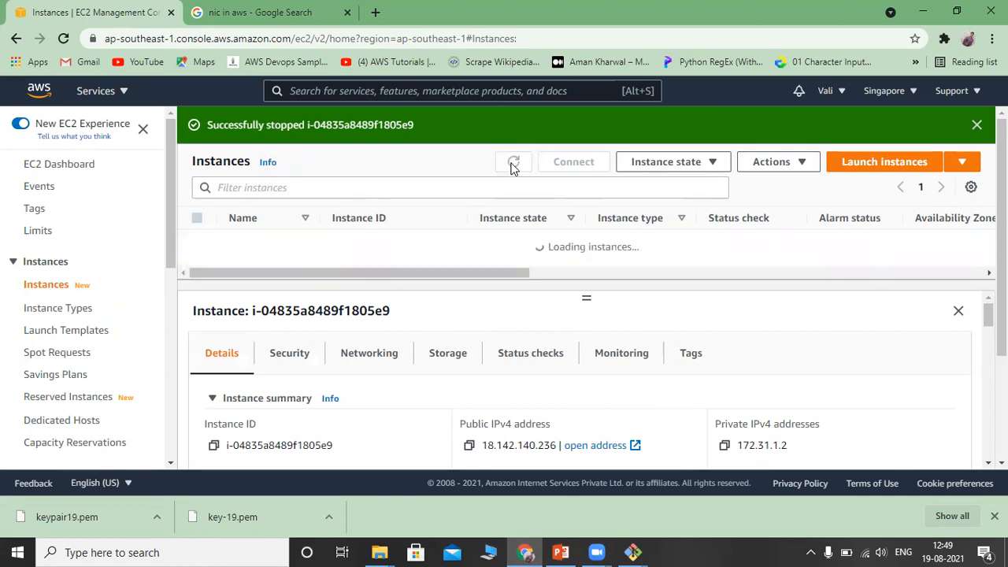
left_click(512, 165)
left_click(513, 166)
left_click(513, 165)
left_click(513, 166)
left_click(513, 166)
left_click(513, 166)
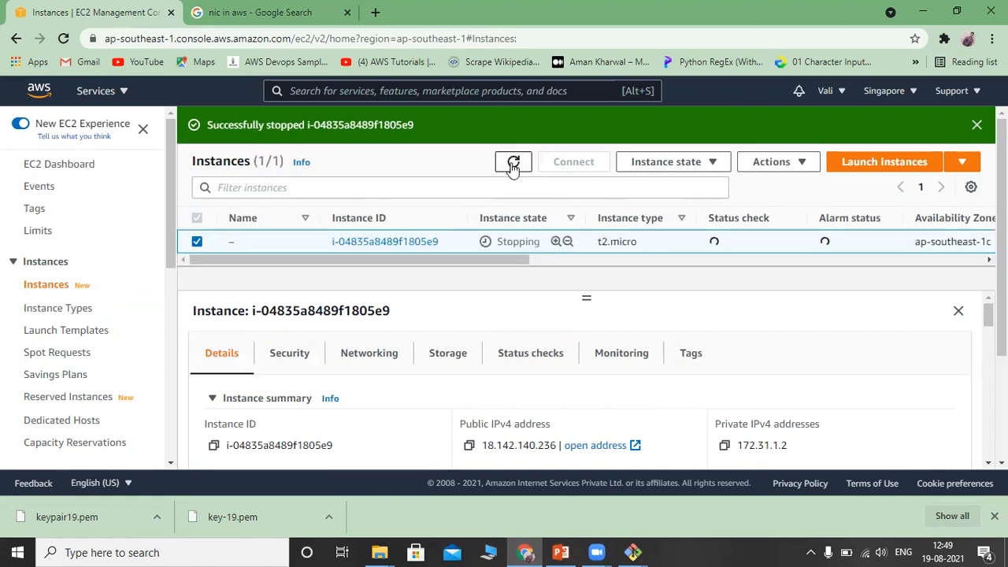
left_click(513, 166)
left_click(513, 166)
left_click(513, 166)
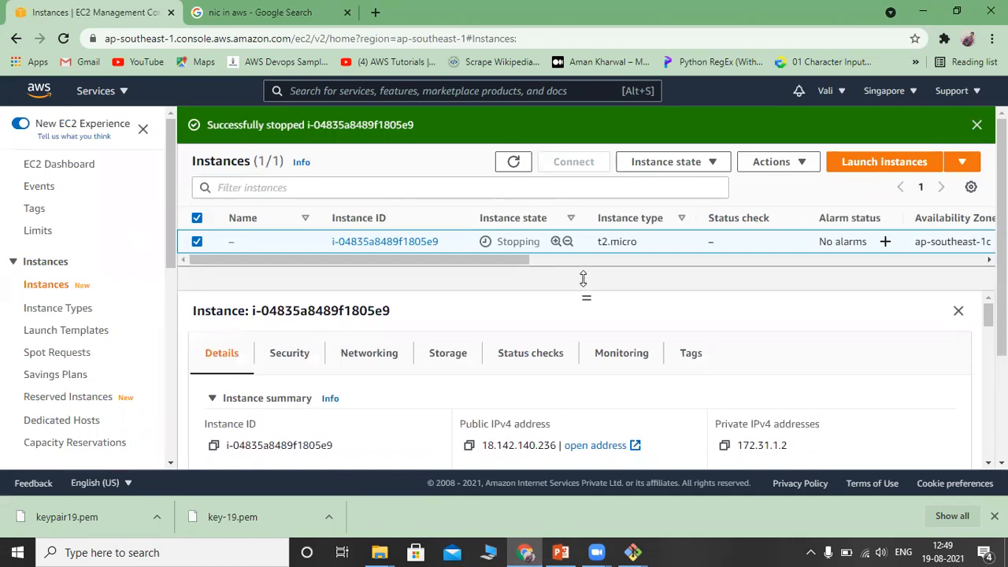
left_click(513, 166)
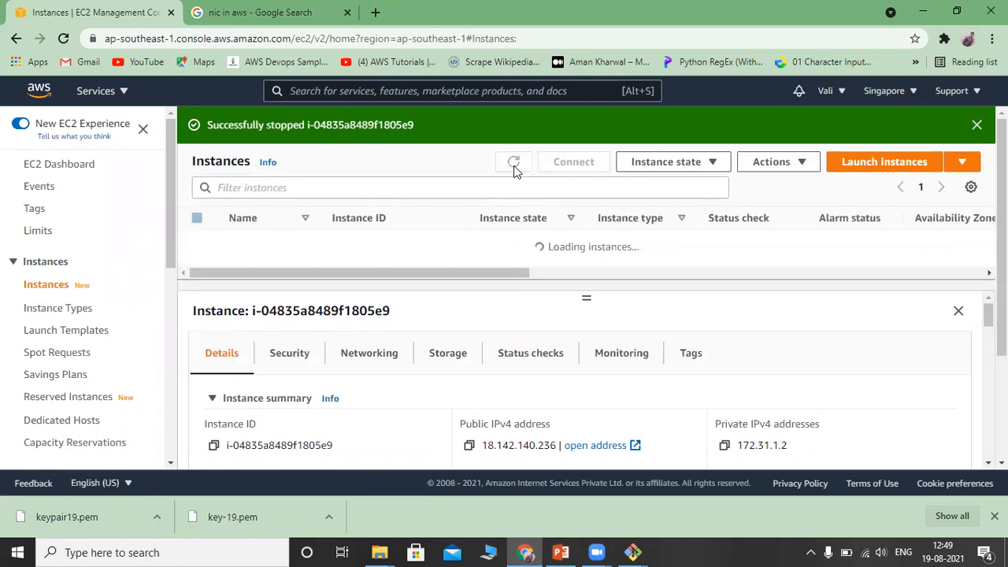
left_click(513, 164)
left_click(514, 163)
left_click(513, 163)
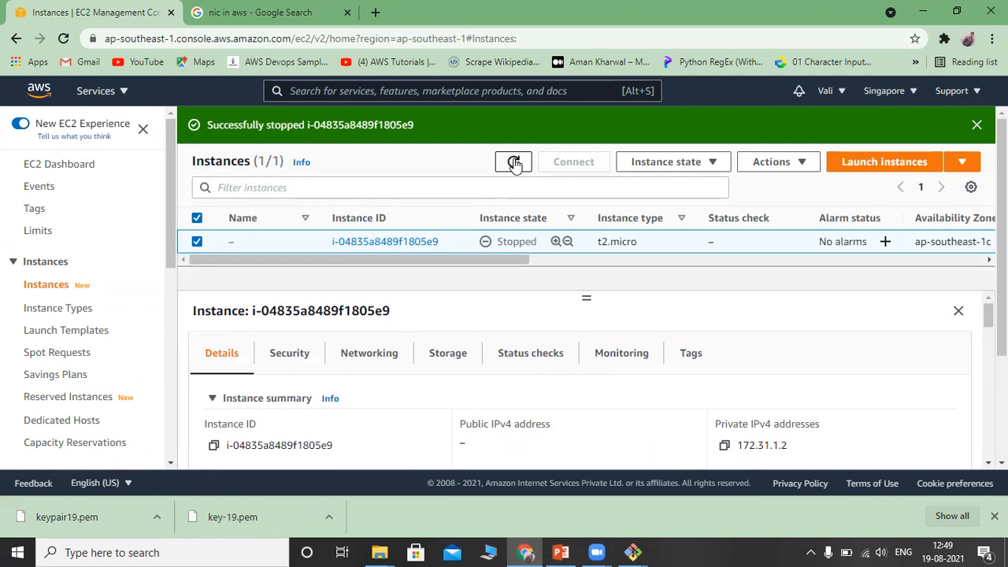
left_click(513, 163)
left_click(515, 163)
left_click(516, 162)
left_click(516, 162)
left_click(515, 162)
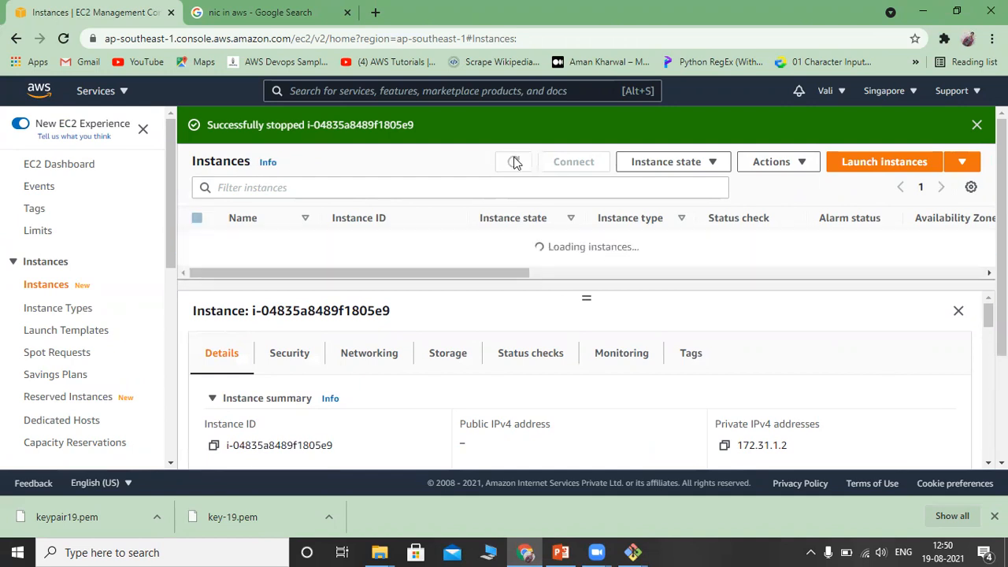
left_click(514, 163)
left_click(515, 162)
left_click(516, 162)
left_click(514, 162)
left_click(515, 163)
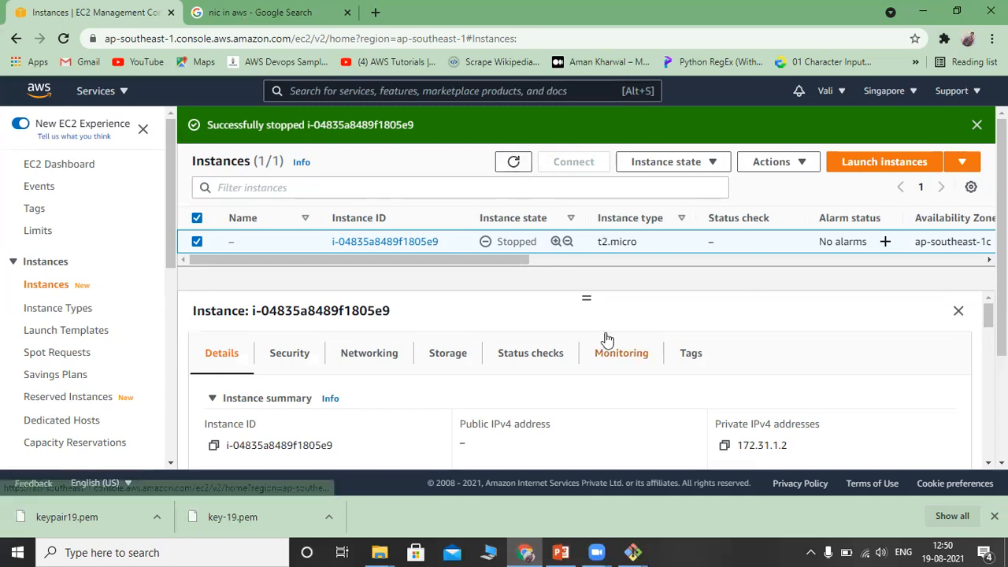
left_click(513, 163)
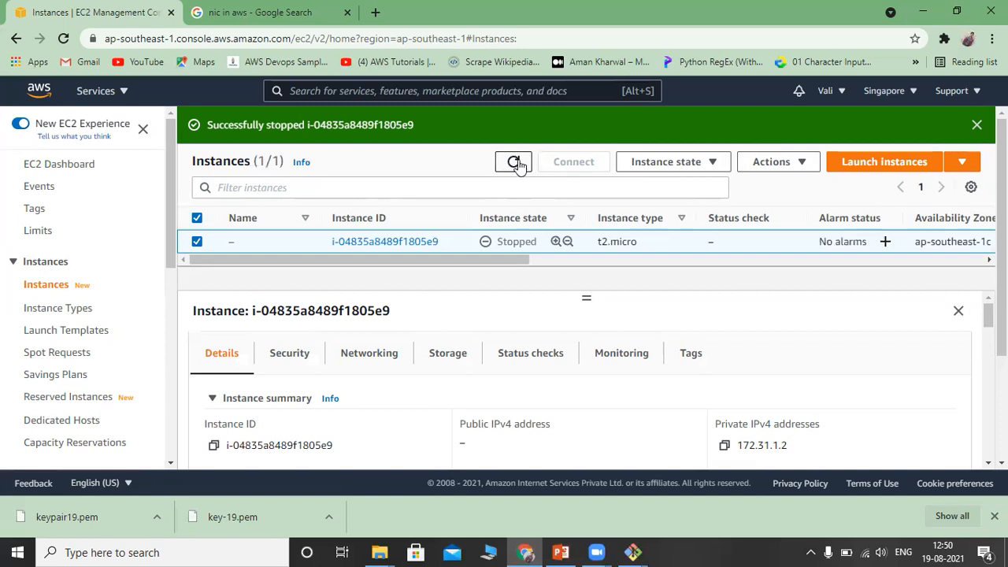
left_click(516, 163)
left_click(516, 163)
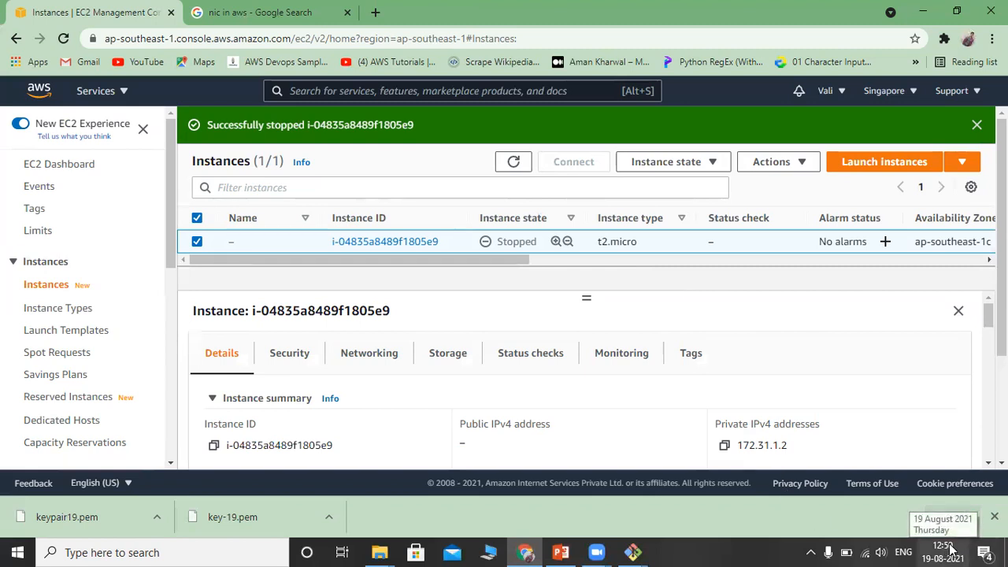
left_click(513, 162)
left_click(513, 163)
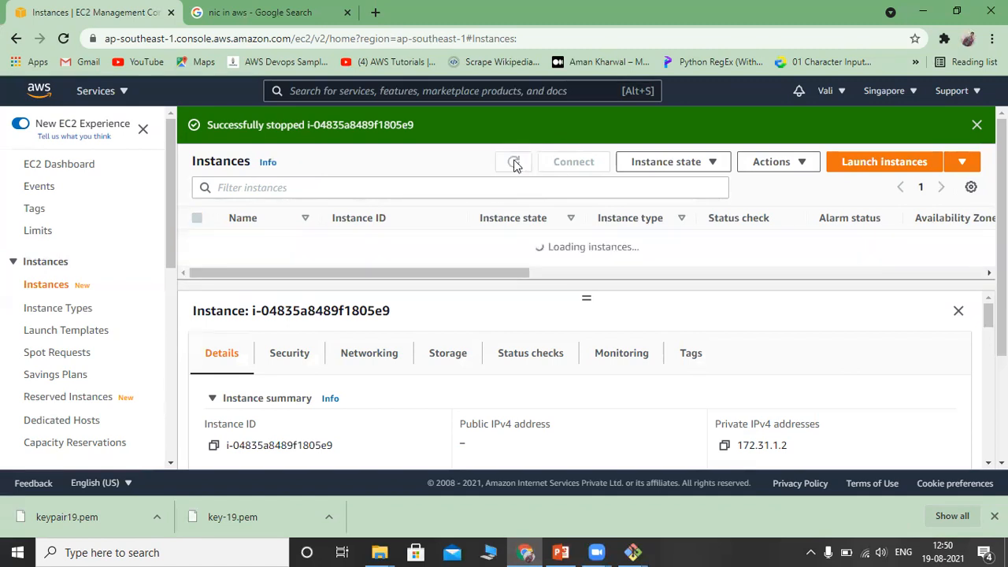
left_click(514, 163)
left_click(514, 162)
left_click(514, 162)
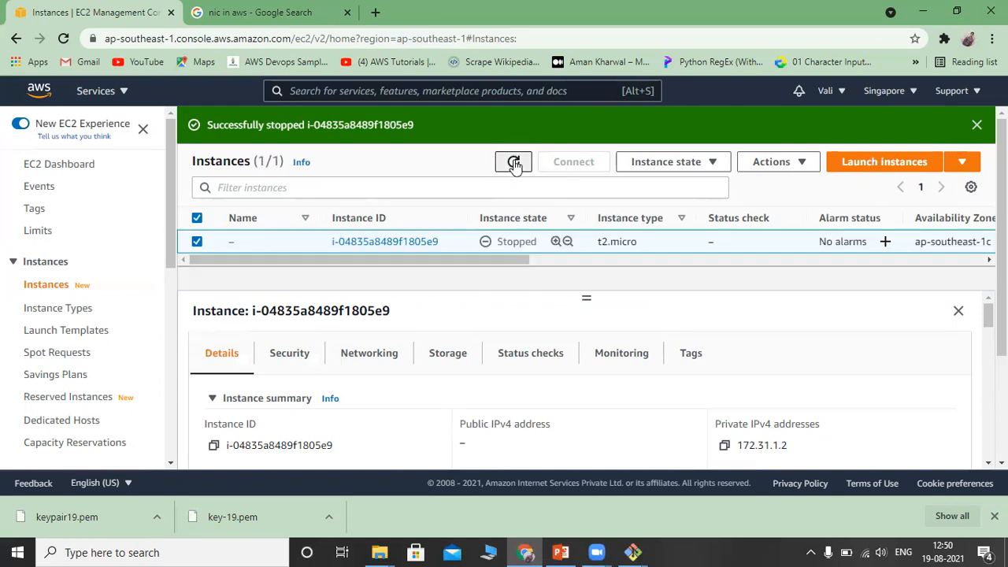
left_click(513, 162)
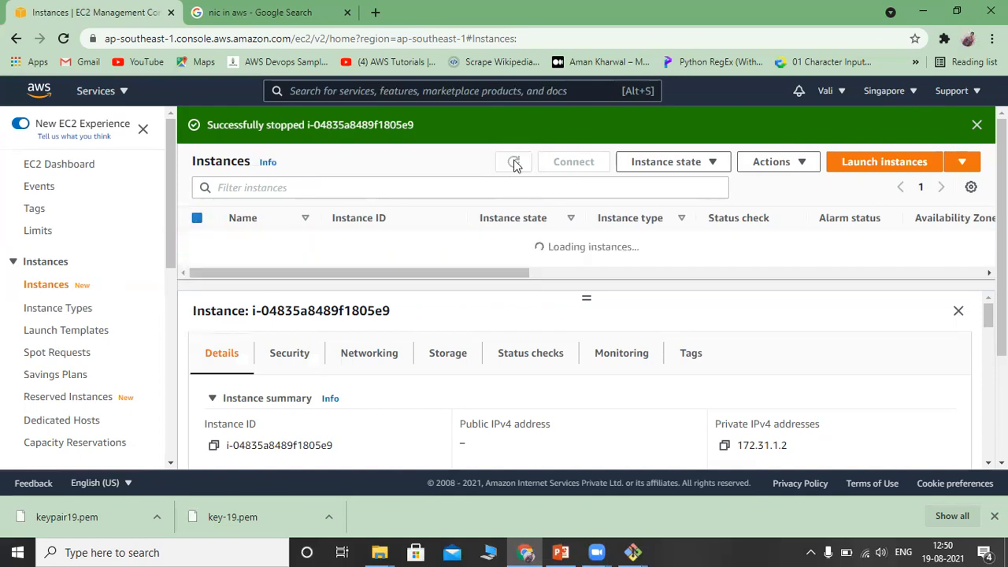
left_click(514, 162)
left_click(513, 163)
left_click(514, 163)
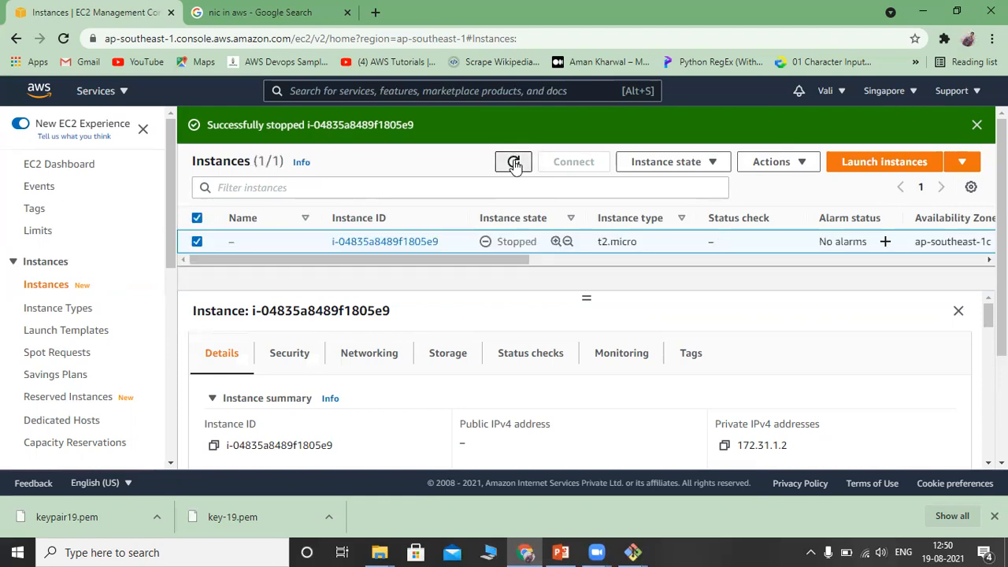
left_click(513, 162)
left_click(514, 162)
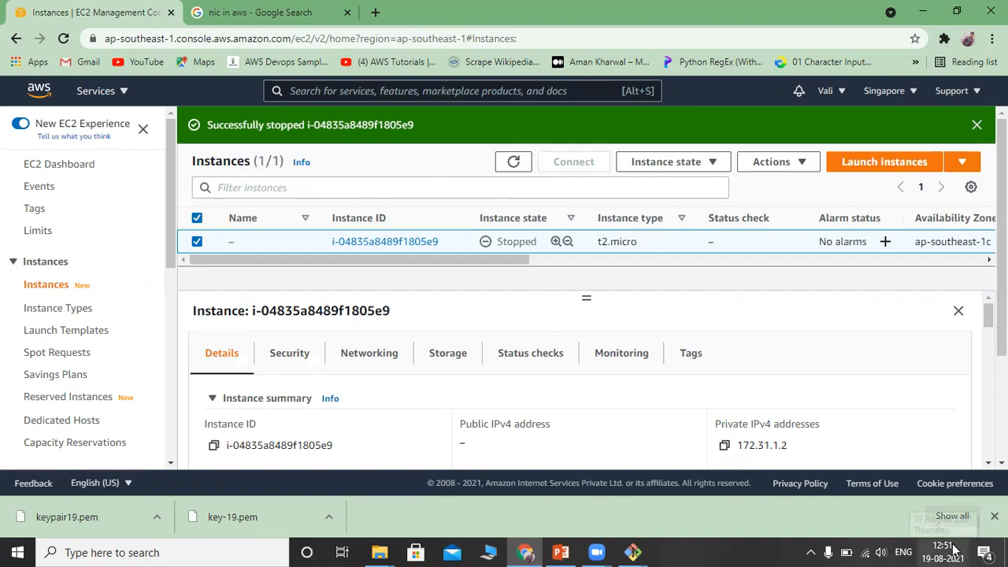
Start the stopped instance and refresh the enlarged instances list until its state is Running
left_click(715, 168)
left_click(664, 211)
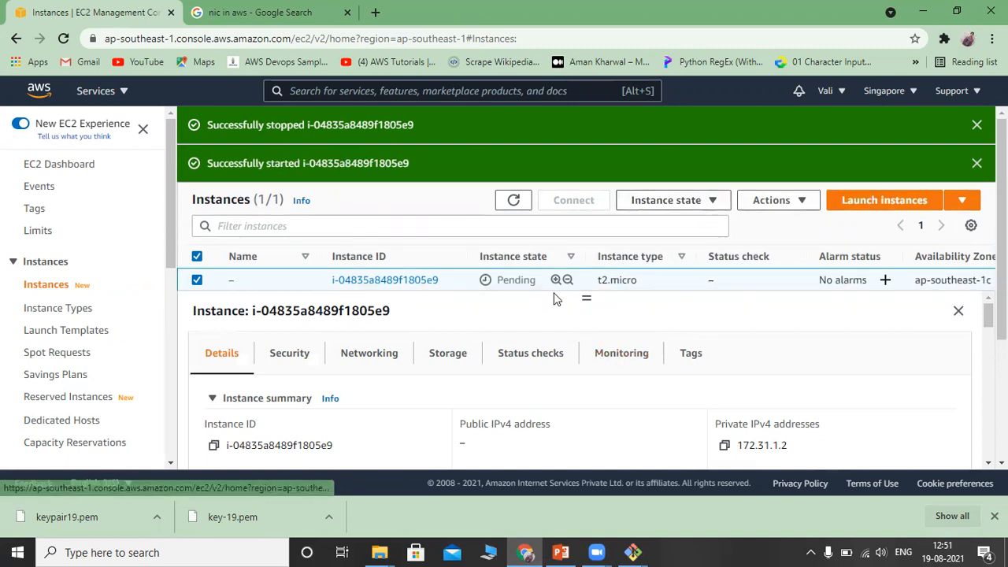
left_click(517, 200)
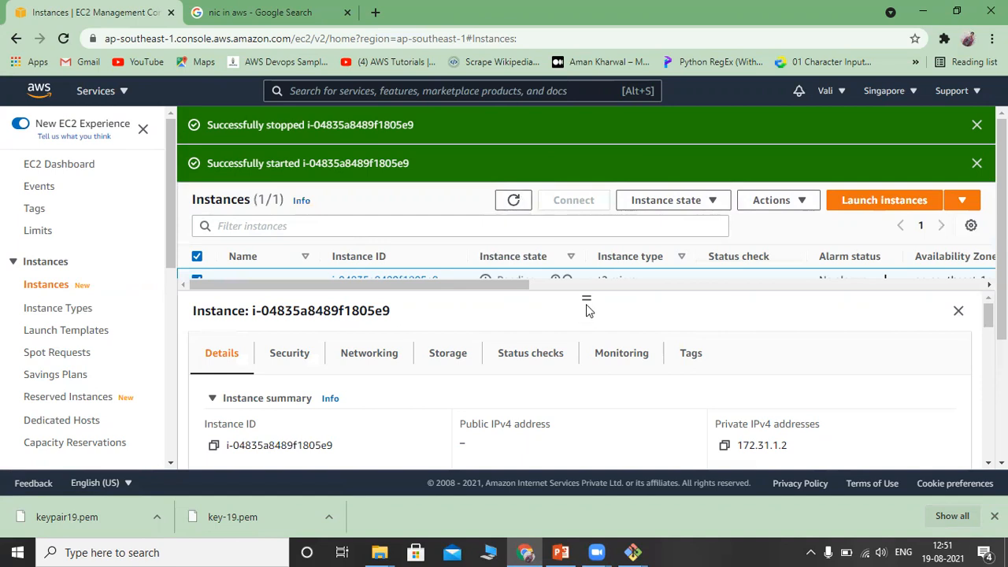
left_click_drag(586, 302, 588, 356)
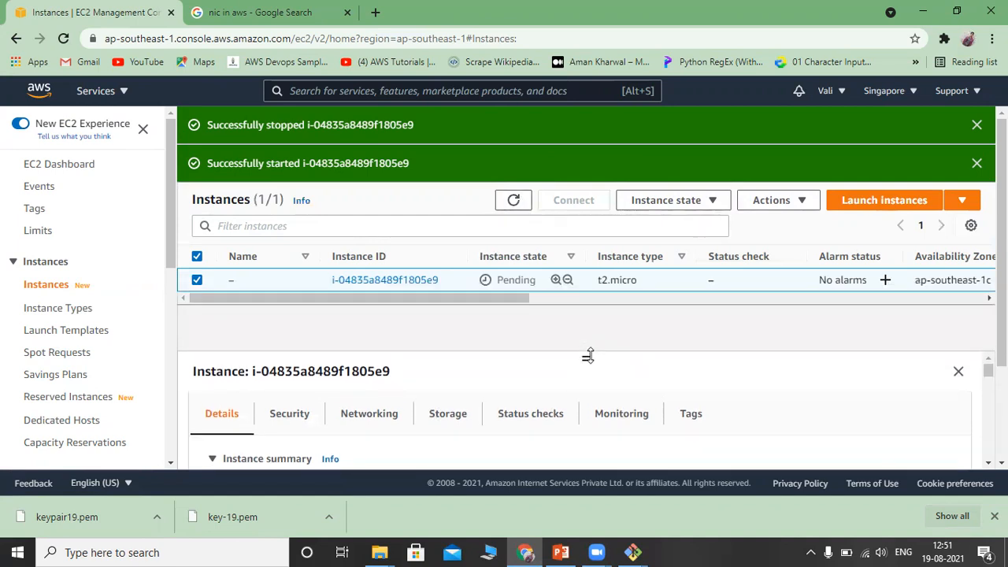
left_click(516, 202)
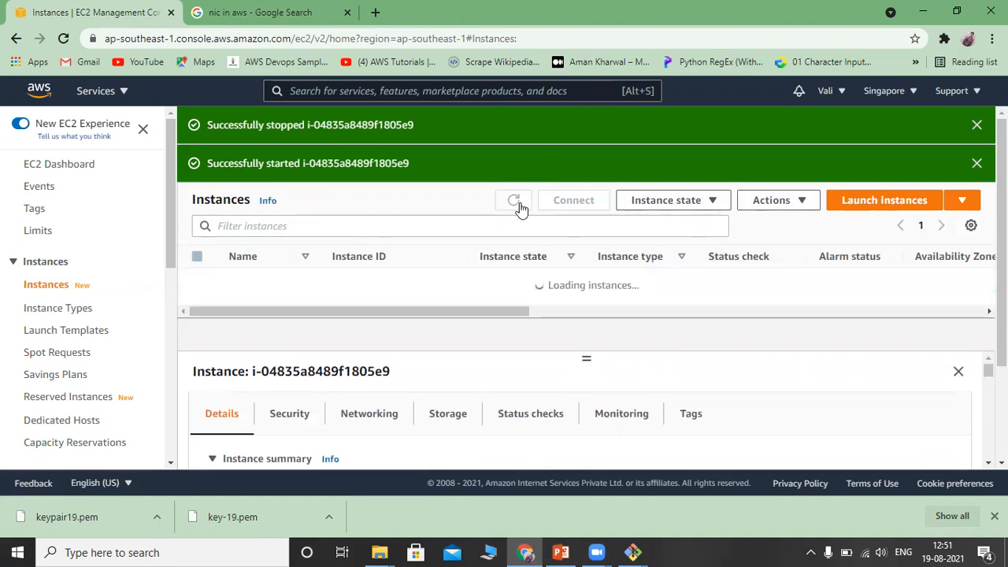
left_click(517, 202)
left_click(514, 201)
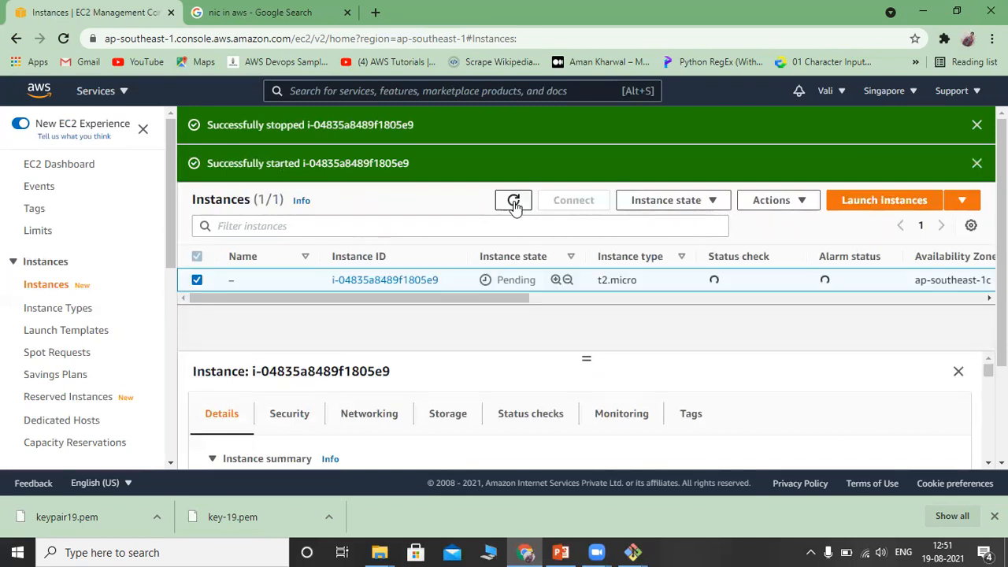
left_click(514, 201)
left_click(513, 202)
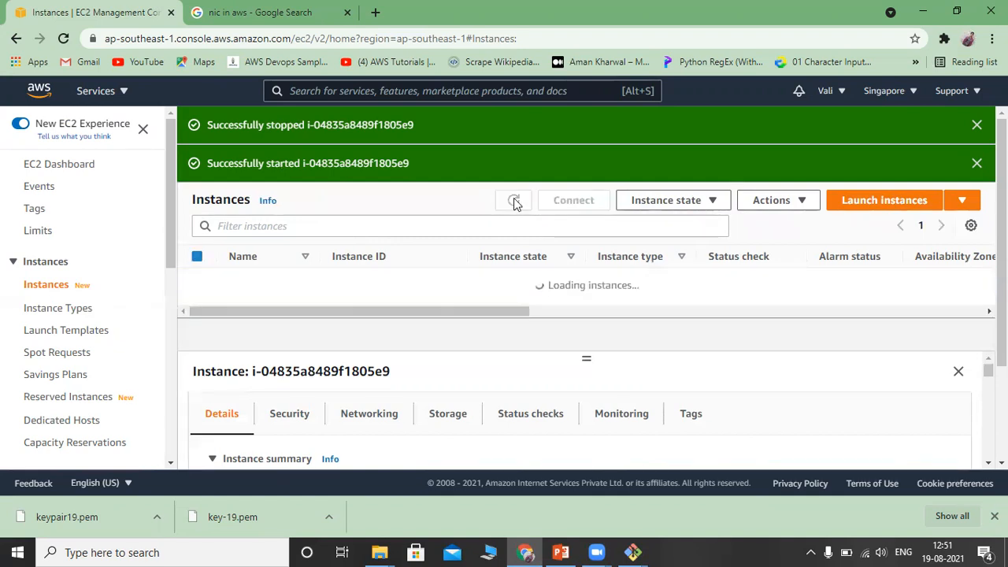
Check the earlier SSH session in the Git Bash window and return to the instances list in Chrome
mouse_move(638, 552)
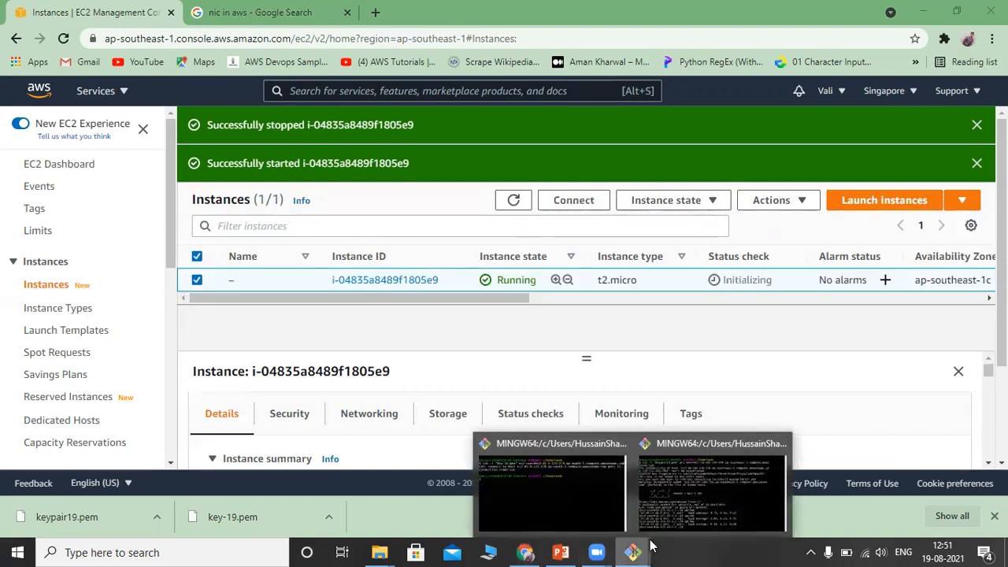
left_click(682, 515)
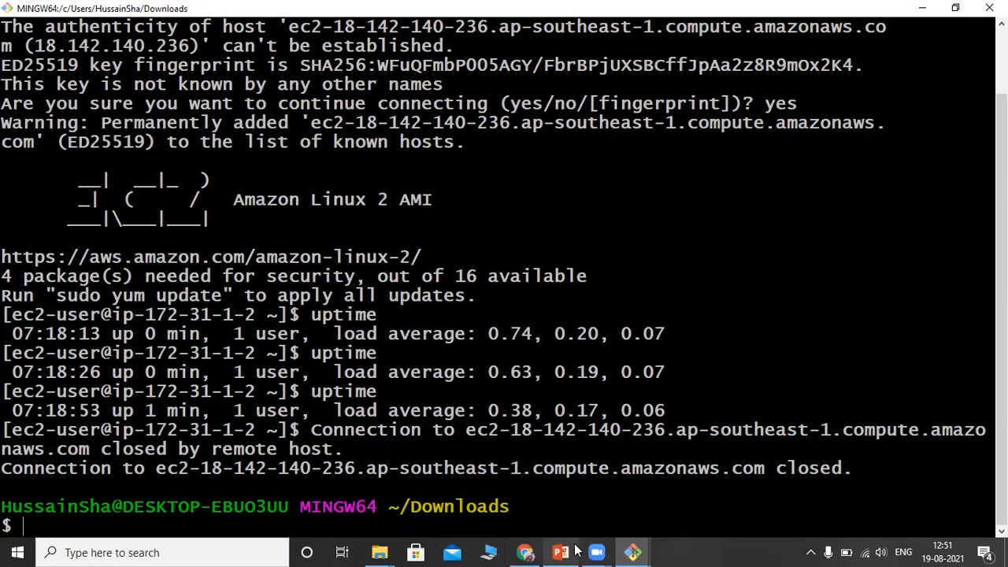
left_click(525, 552)
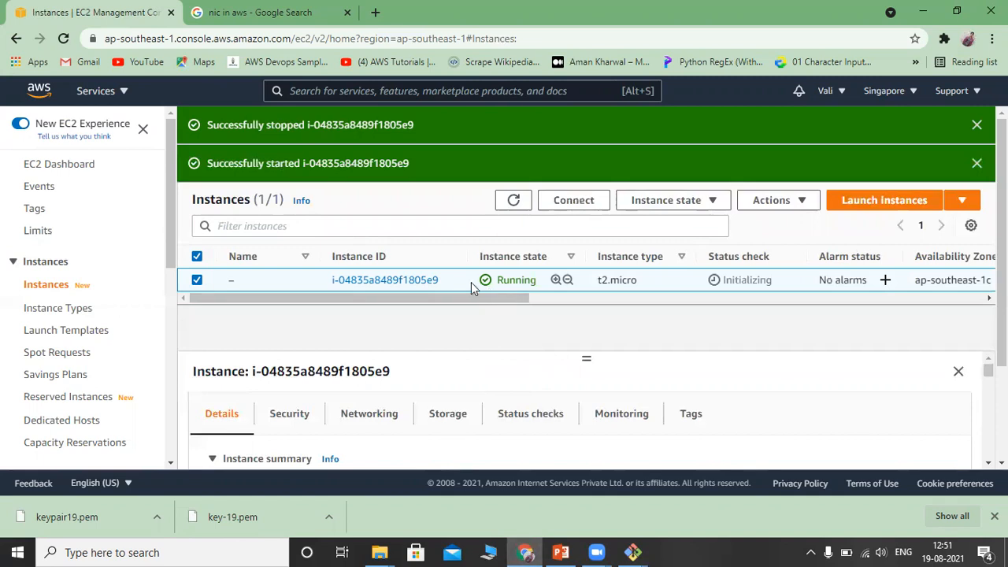
Open the restarted instance's connection page and copy the example SSH command that uses keypair19.pem
left_click(560, 201)
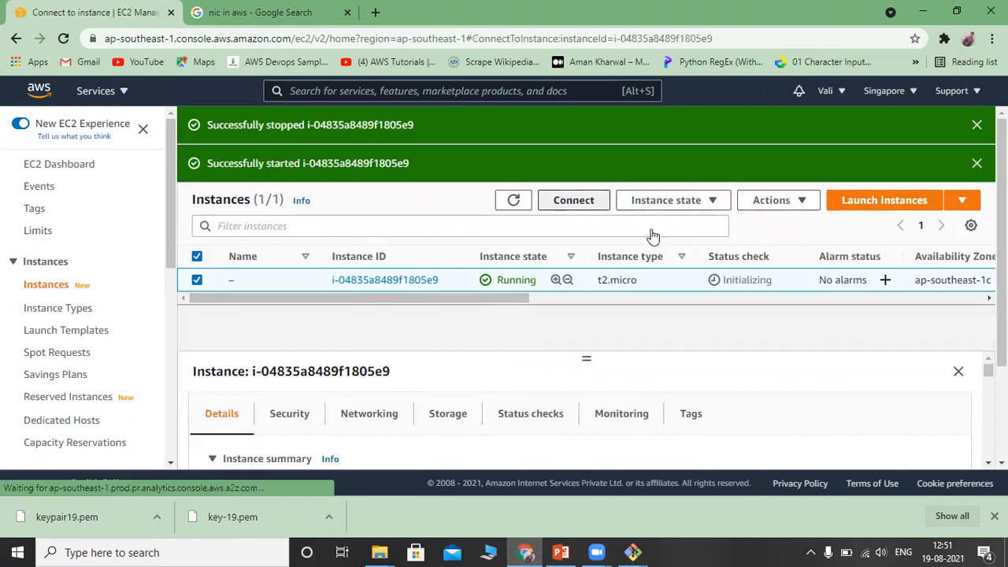
scroll(733, 336, "down", 2)
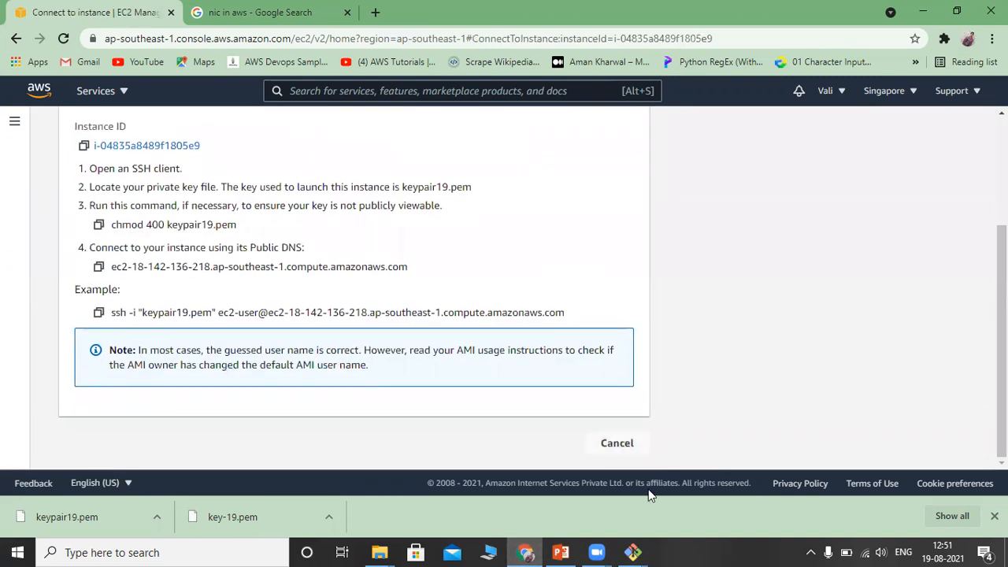
mouse_move(631, 552)
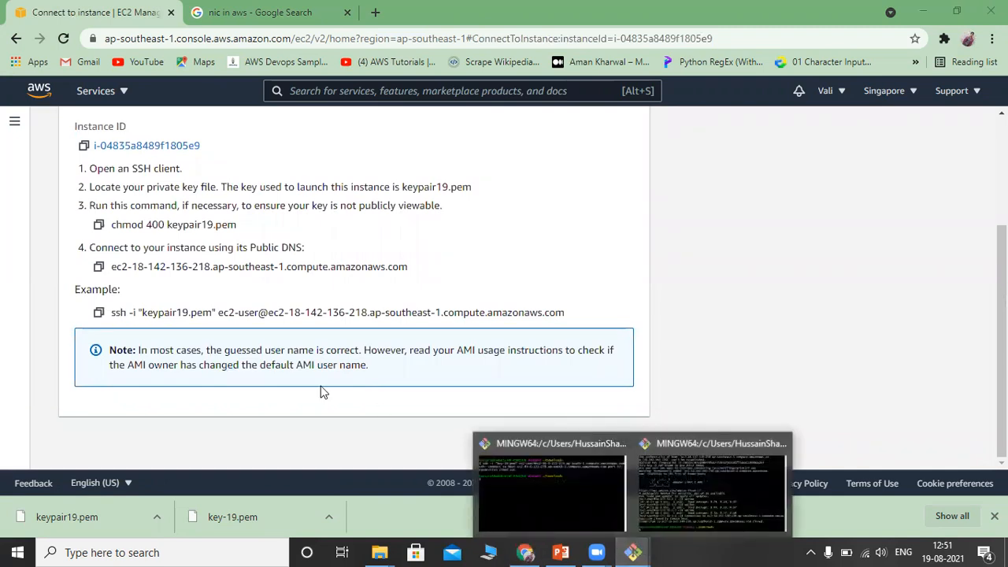
left_click(99, 313)
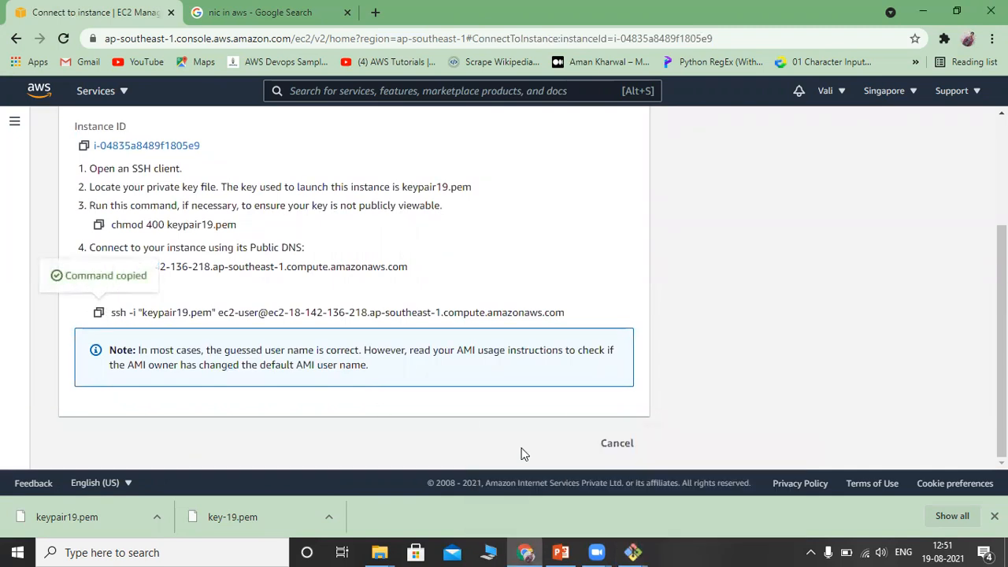
Switch to the Git Bash window that holds the closed SSH session
mouse_move(635, 552)
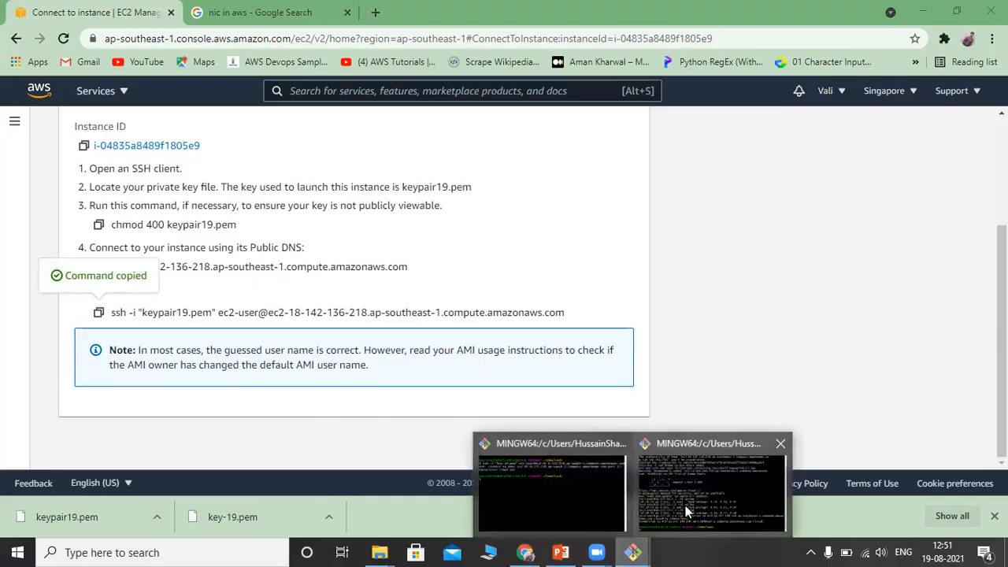
left_click(552, 485)
type("clear")
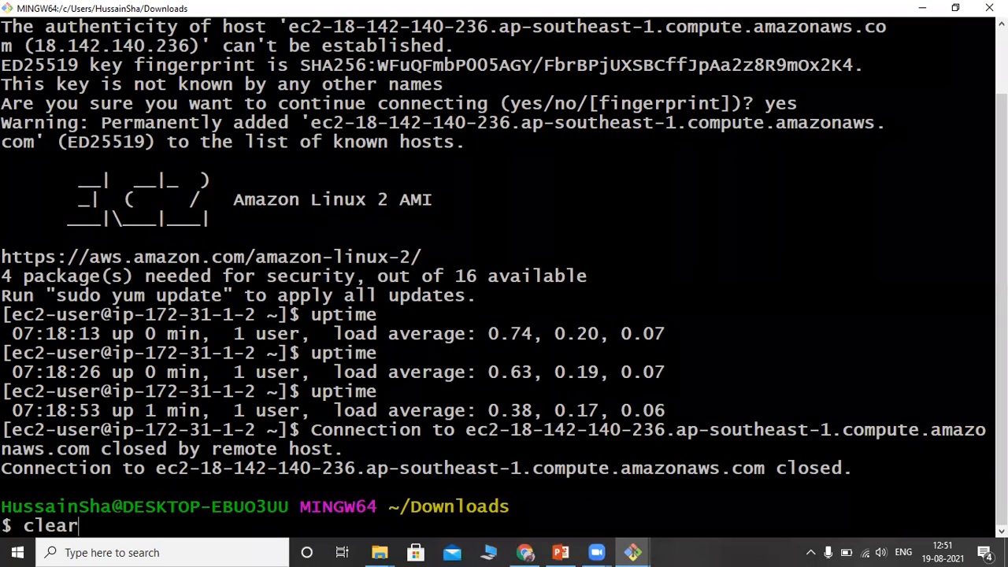
key("BackSpace")
key("BackSpace")
key("BackSpace")
key("BackSpace")
key("BackSpace")
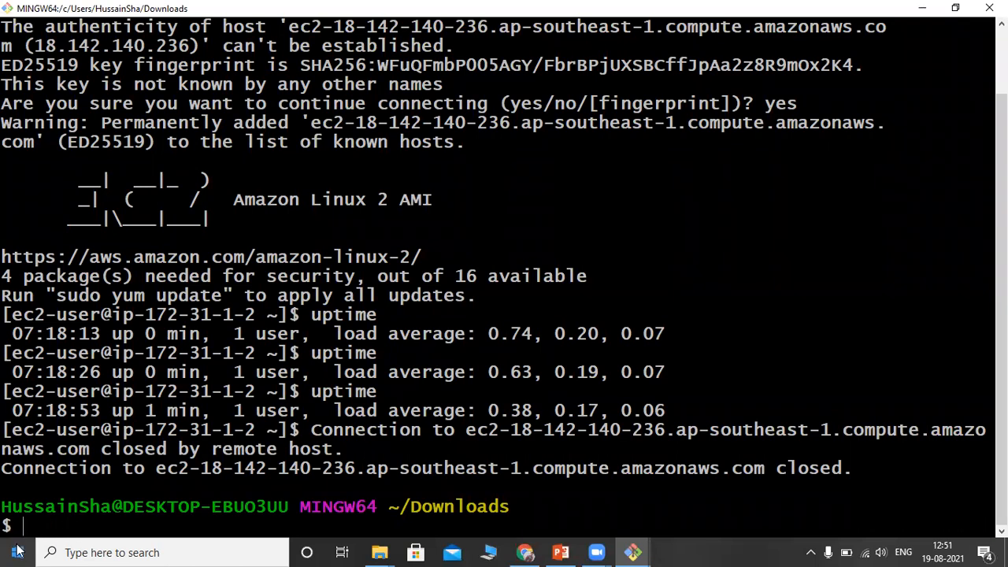
Connect to the restarted instance with the copied SSH command, accept its host key with yes, and run uptime
right_click(30, 538)
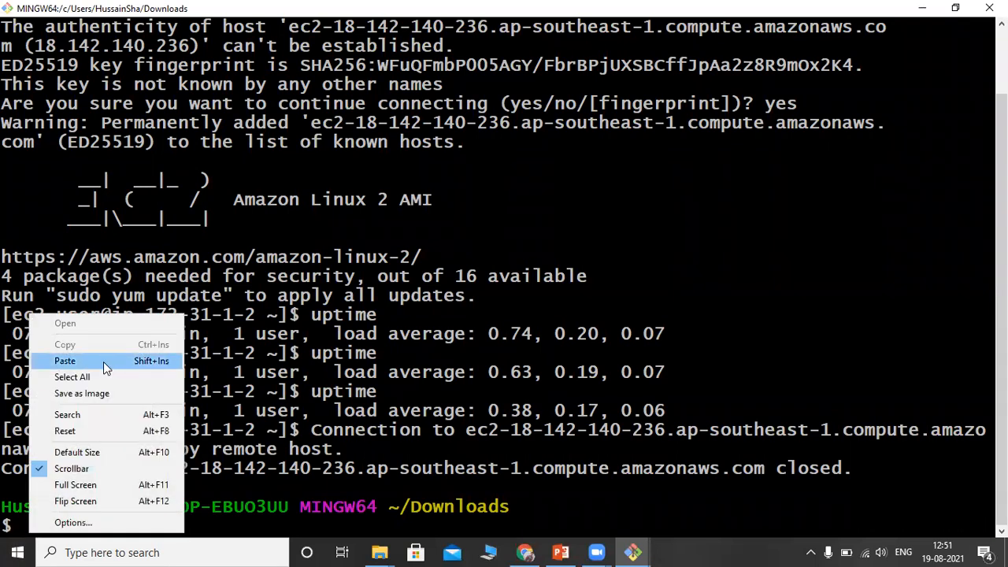
left_click(103, 362)
key("Return")
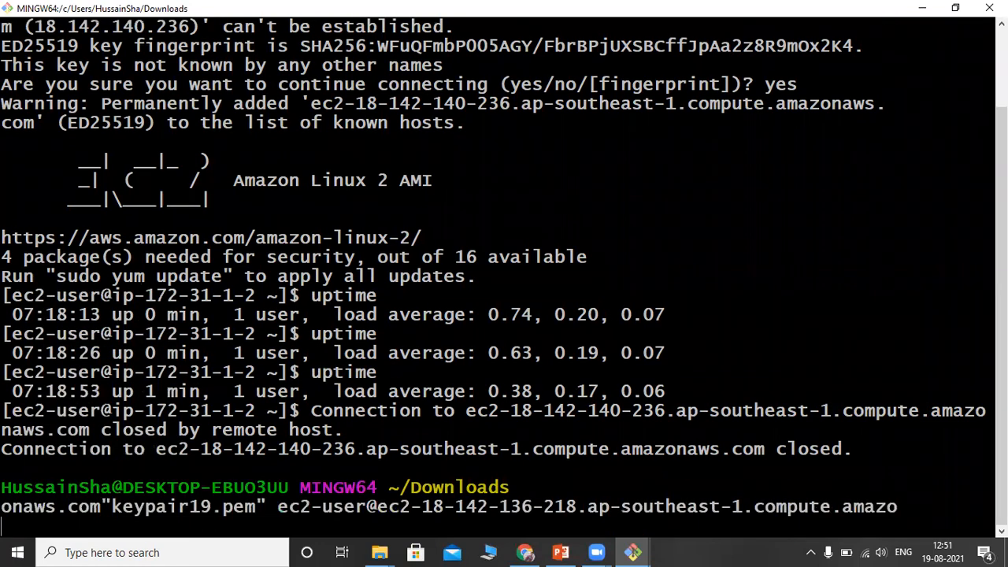
type("yes")
key("Return")
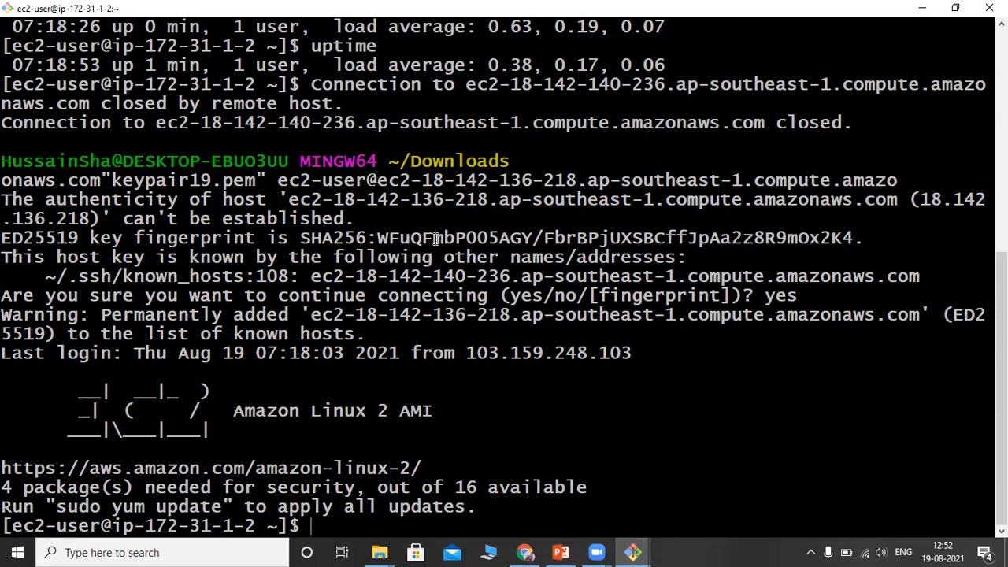
type("uptime")
key("Return")
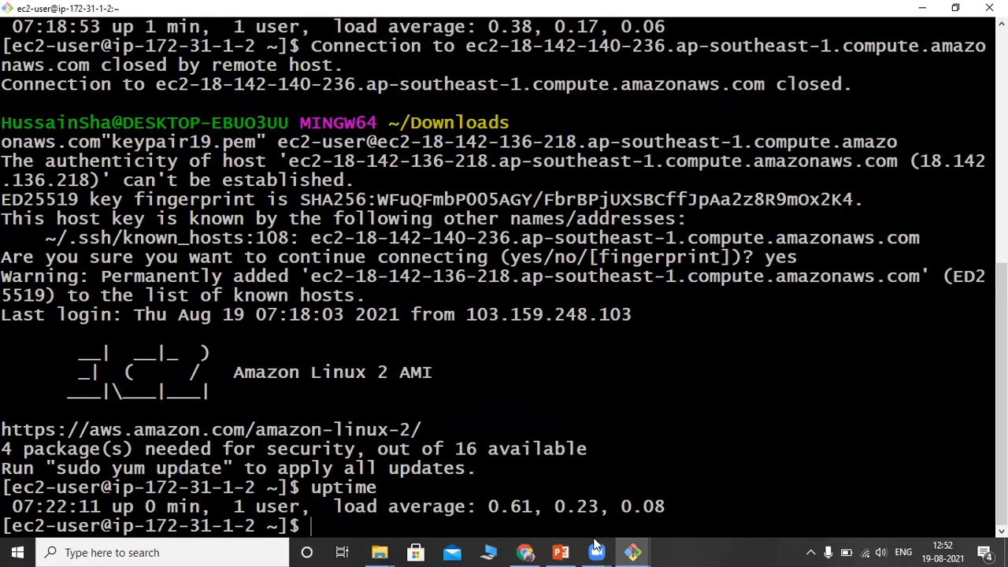
Return to the instances list in Chrome, select the running t2.micro instance and hibernate it
left_click(540, 550)
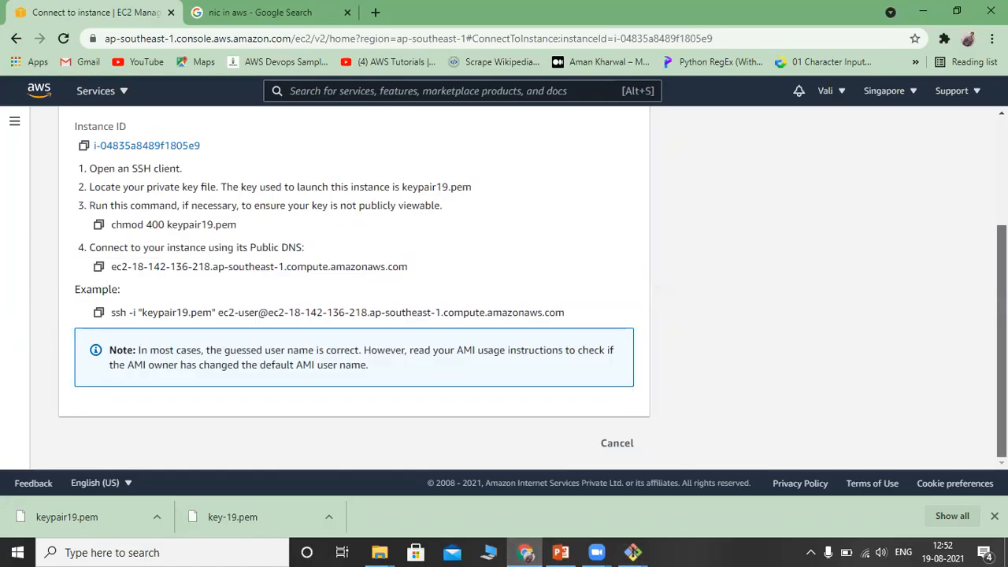
scroll(606, 199, "up", 3)
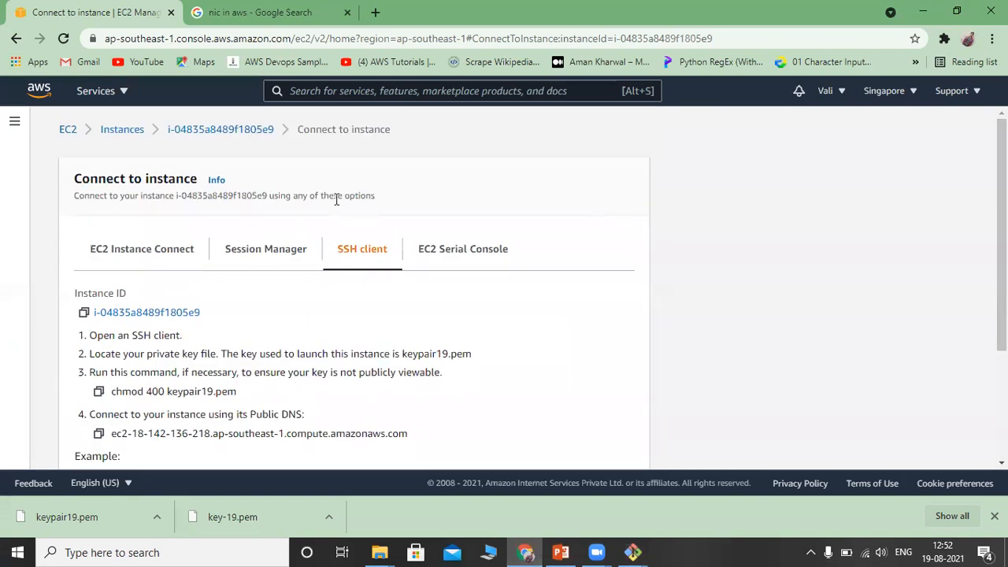
left_click(128, 130)
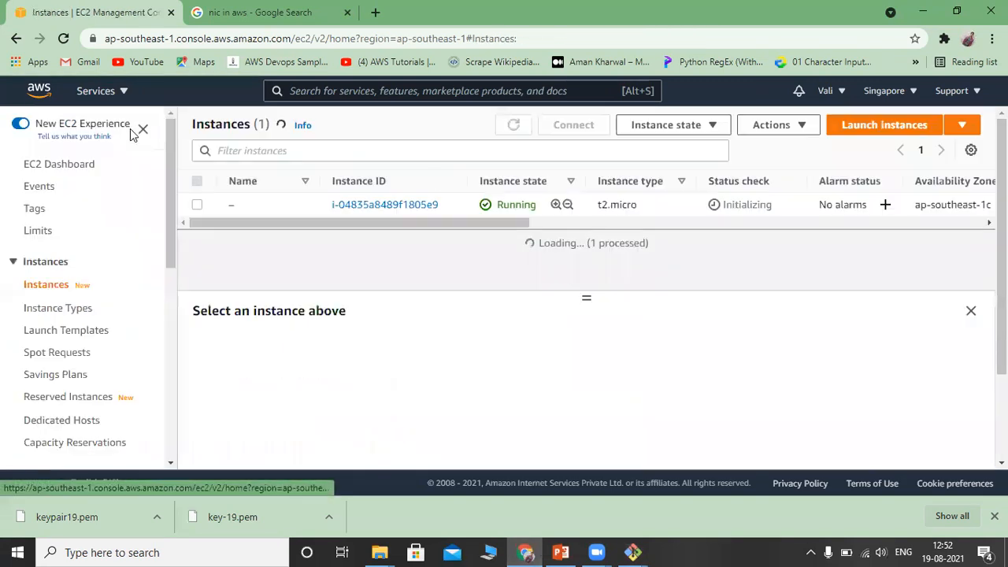
left_click(717, 130)
left_click(468, 352)
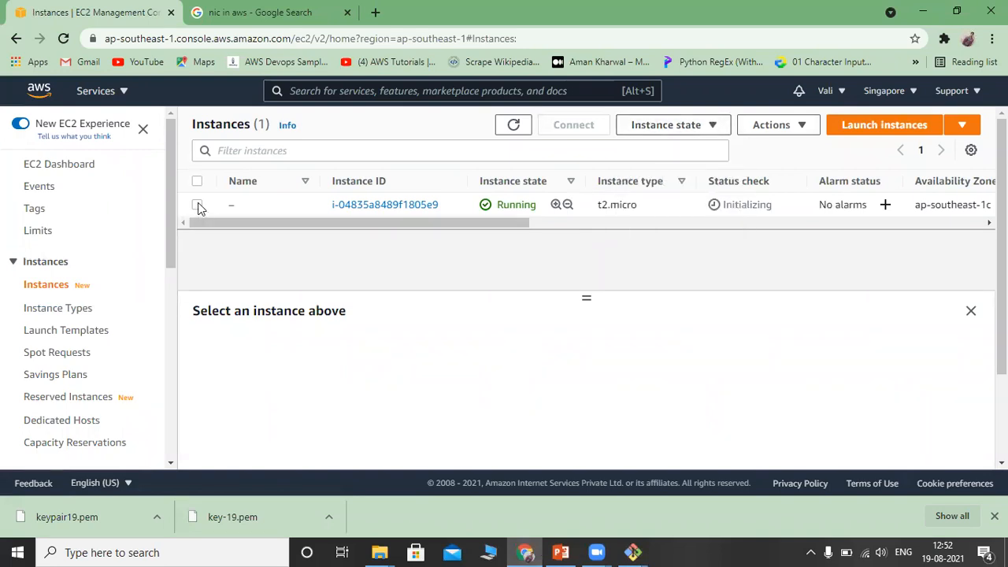
left_click(197, 205)
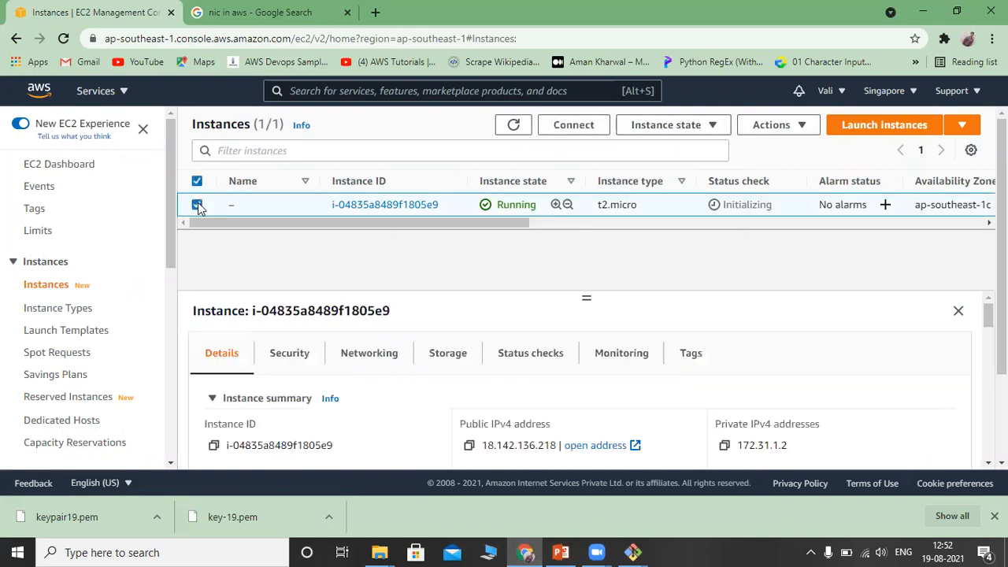
left_click(712, 133)
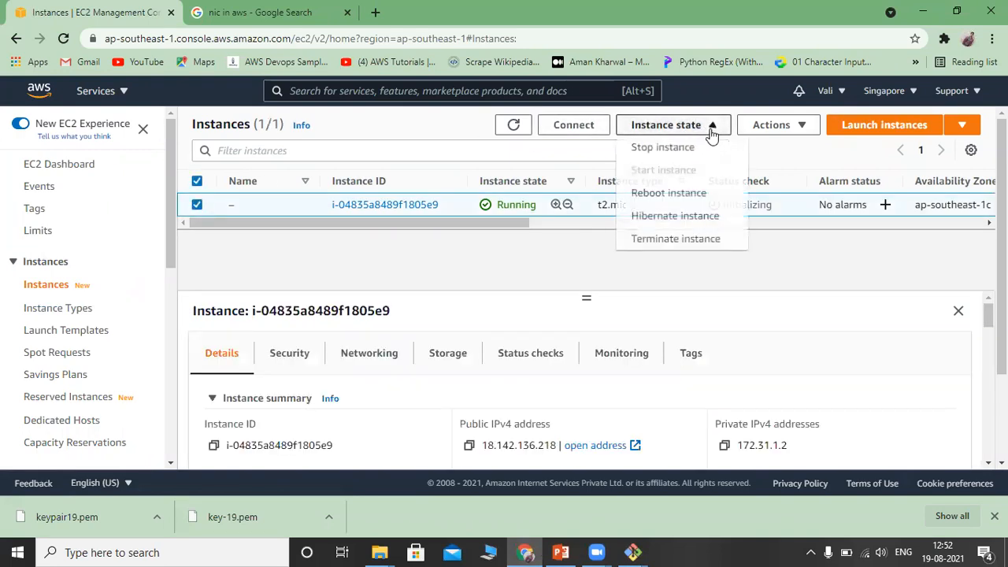
left_click(682, 219)
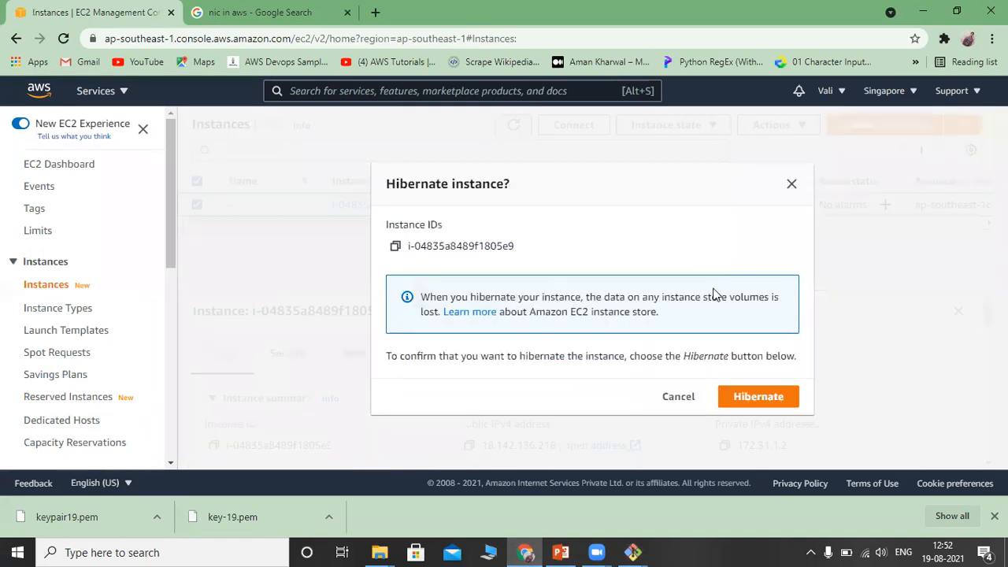
left_click(760, 398)
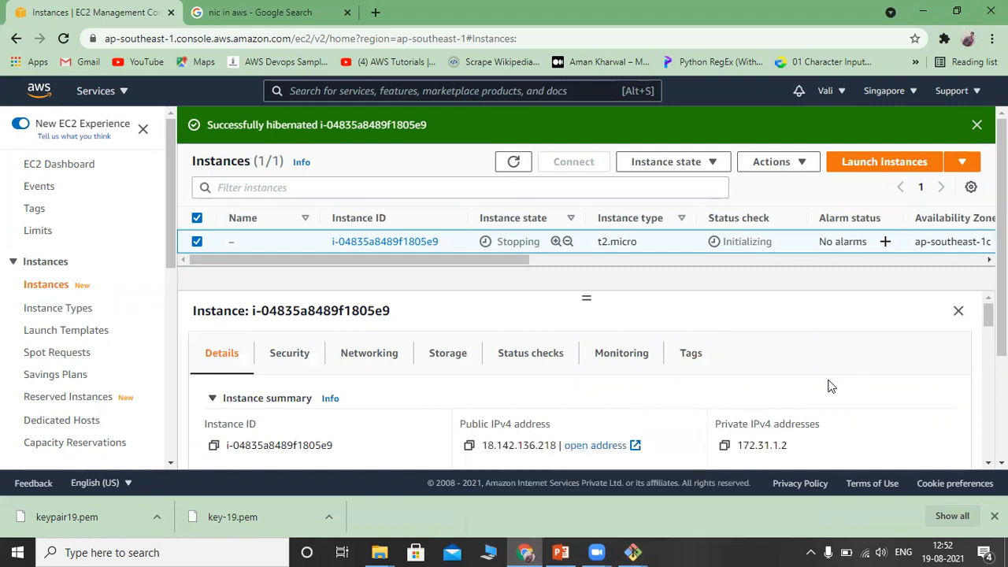
Refresh the instances list until the hibernated instance's state is Stopped, and start it again
mouse_move(1002, 260)
left_mouse_down()
mouse_move(1002, 275)
mouse_move(1002, 262)
left_mouse_up()
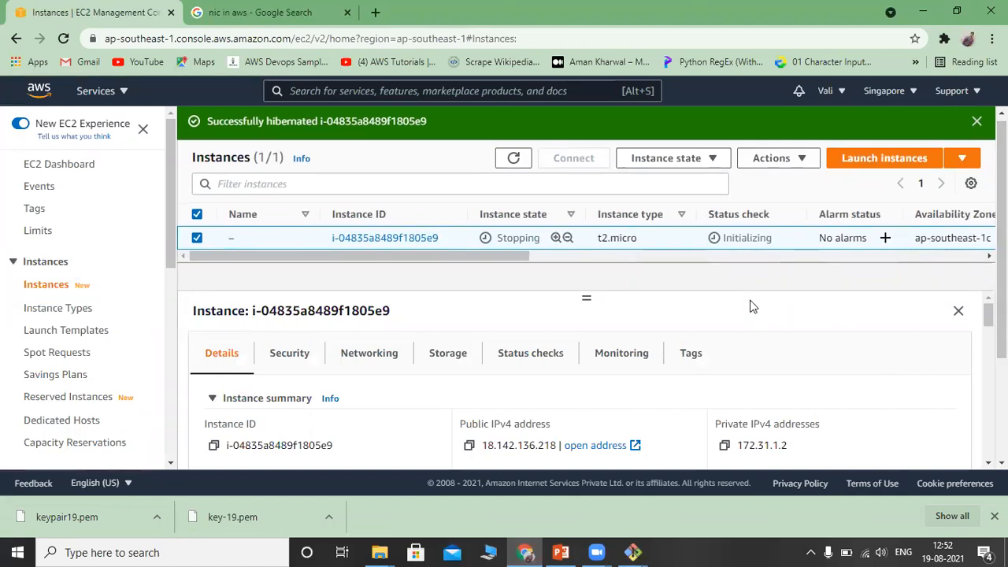
left_click(514, 159)
left_click(515, 158)
left_click(515, 159)
left_click(515, 159)
left_click(516, 158)
left_click(514, 159)
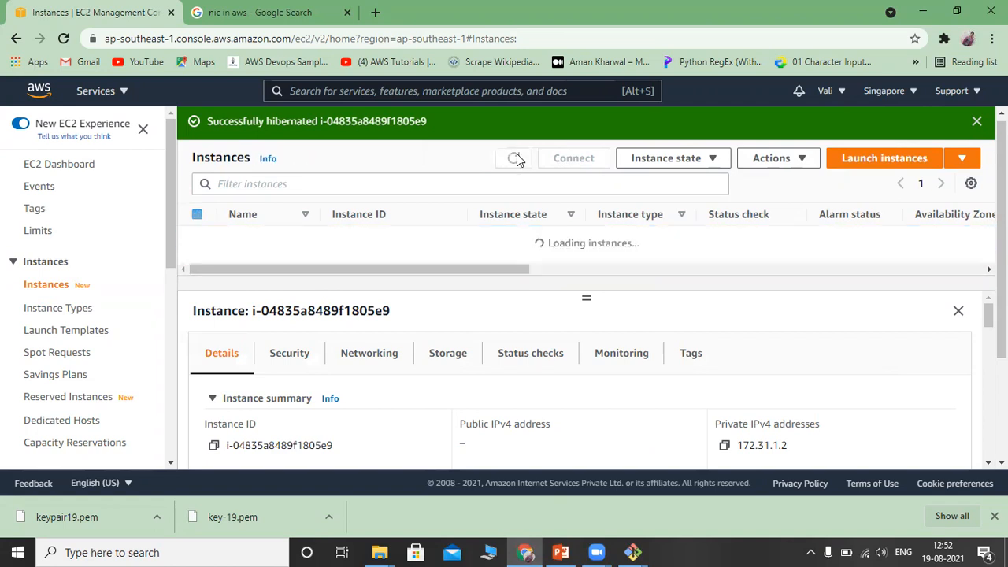
left_click(714, 158)
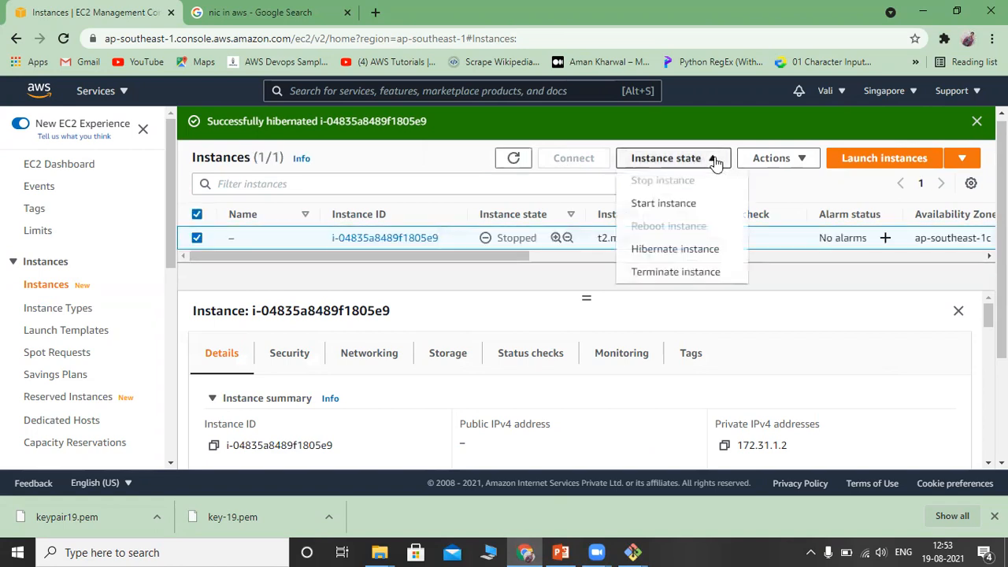
left_click(682, 204)
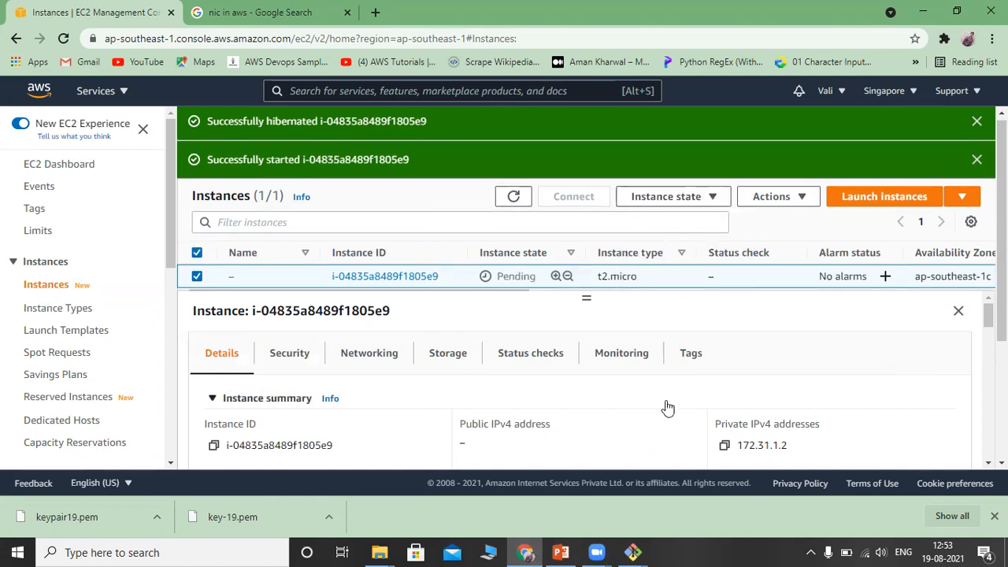
Look at the open SSH session in Git Bash and return to the instances list in Chrome
mouse_move(632, 552)
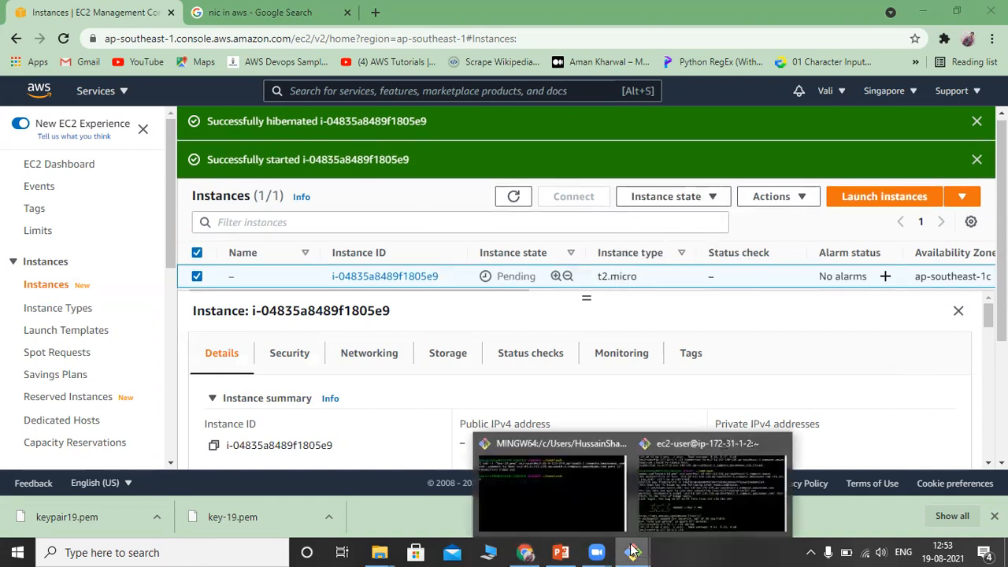
left_click(701, 491)
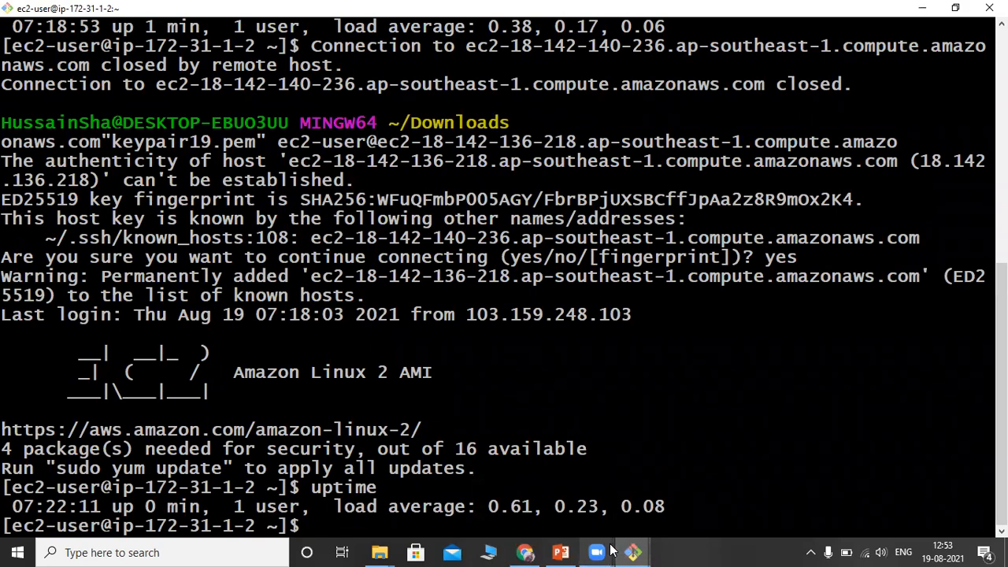
mouse_move(612, 550)
mouse_move(525, 552)
left_click(534, 485)
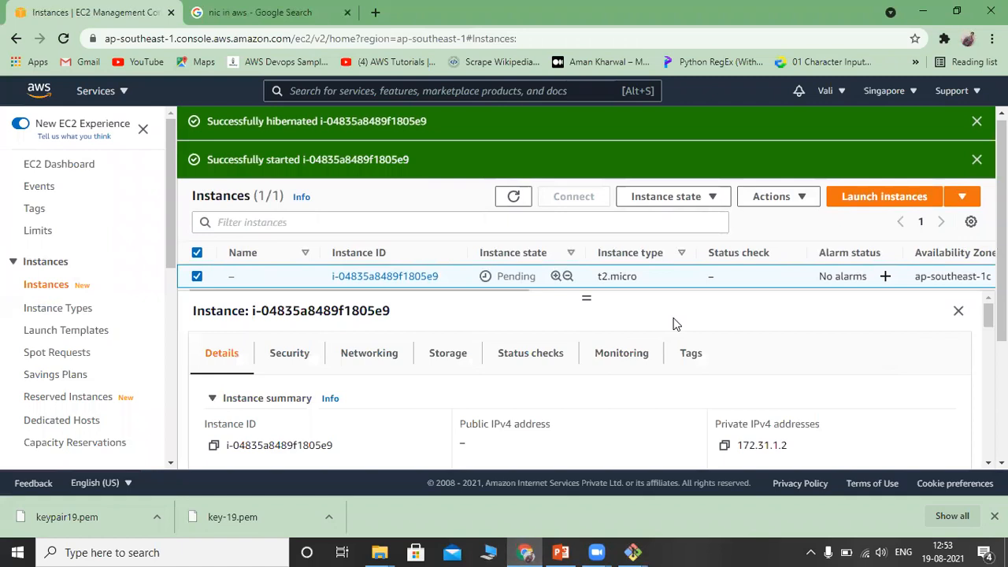
Enlarge the instances list area and refresh it until the resumed instance's state is Running
left_click(516, 199)
left_click(515, 198)
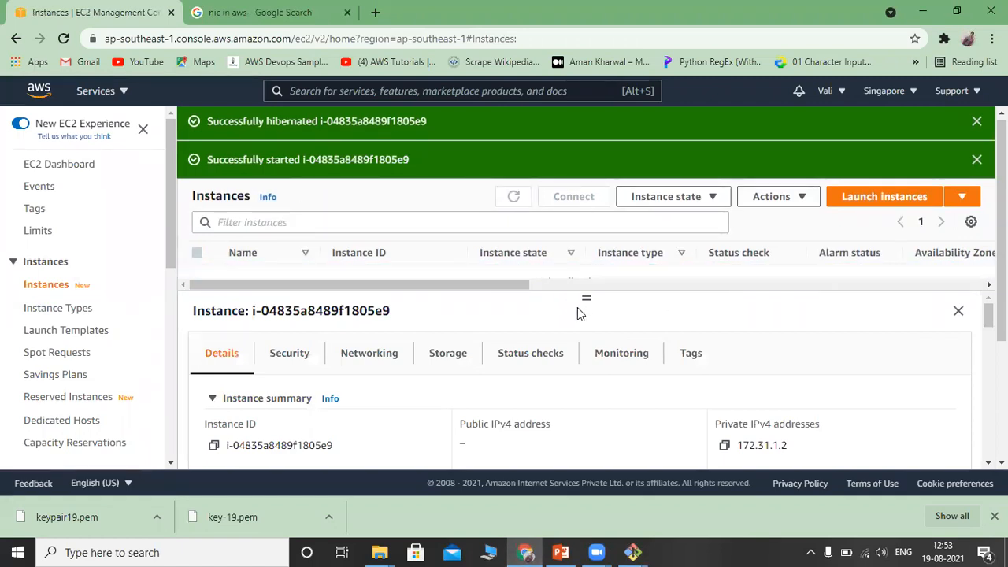
left_click_drag(586, 296, 586, 342)
left_click(516, 197)
left_click(516, 197)
left_click(514, 197)
Check the SSH session in Git Bash once more and refresh the instances list in Chrome
mouse_move(634, 551)
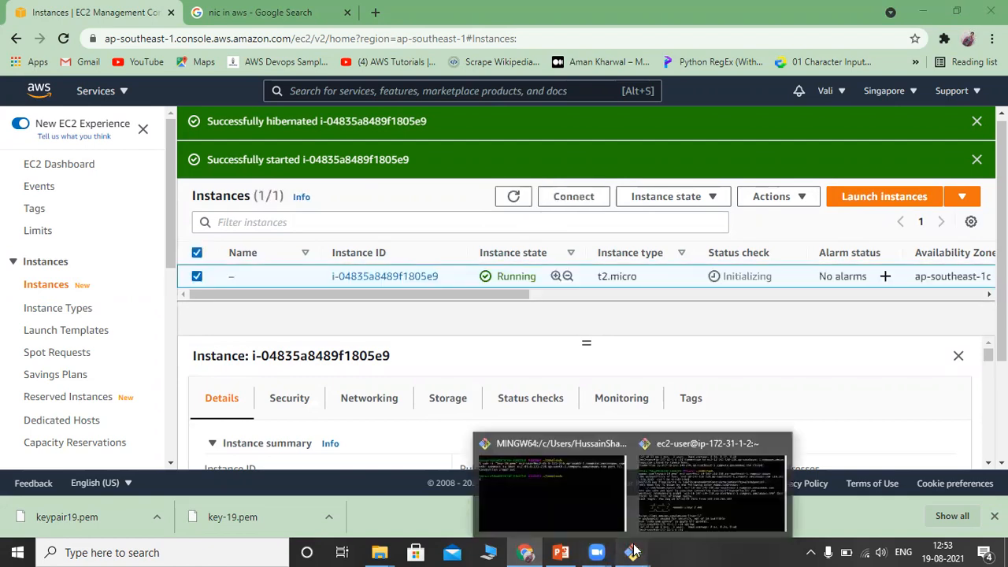
left_click(676, 520)
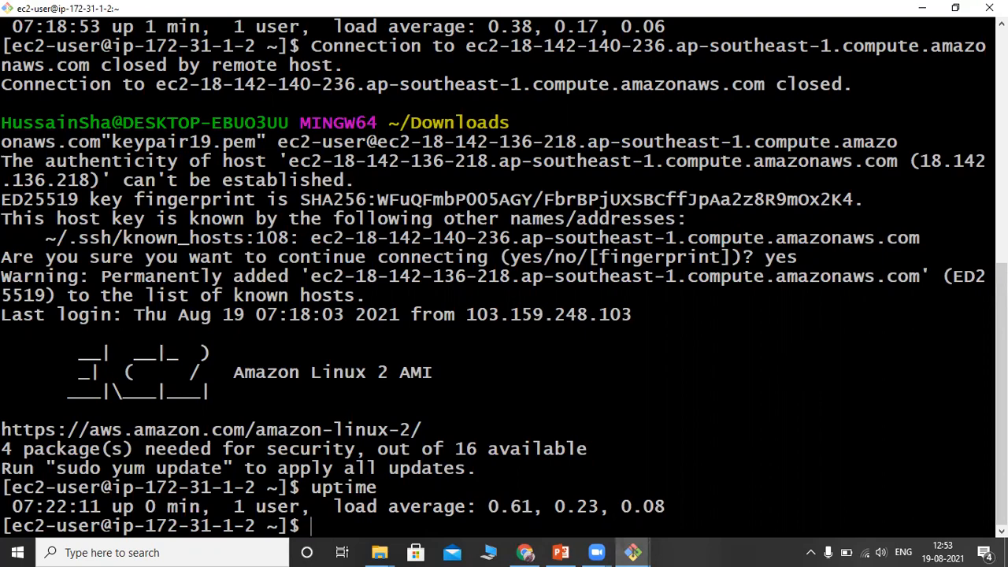
left_click(541, 551)
left_click(521, 200)
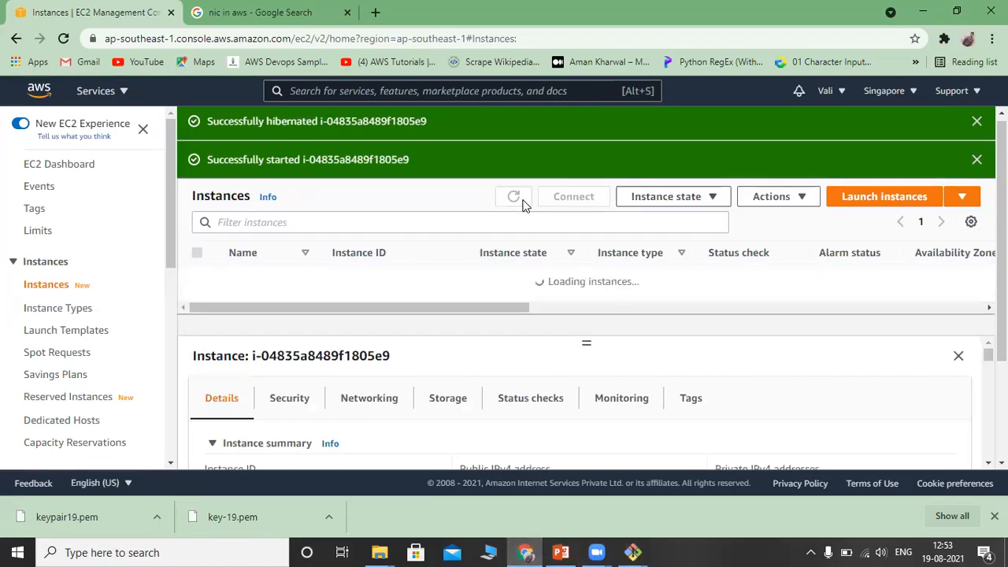
left_click(512, 198)
mouse_move(633, 551)
left_click(689, 486)
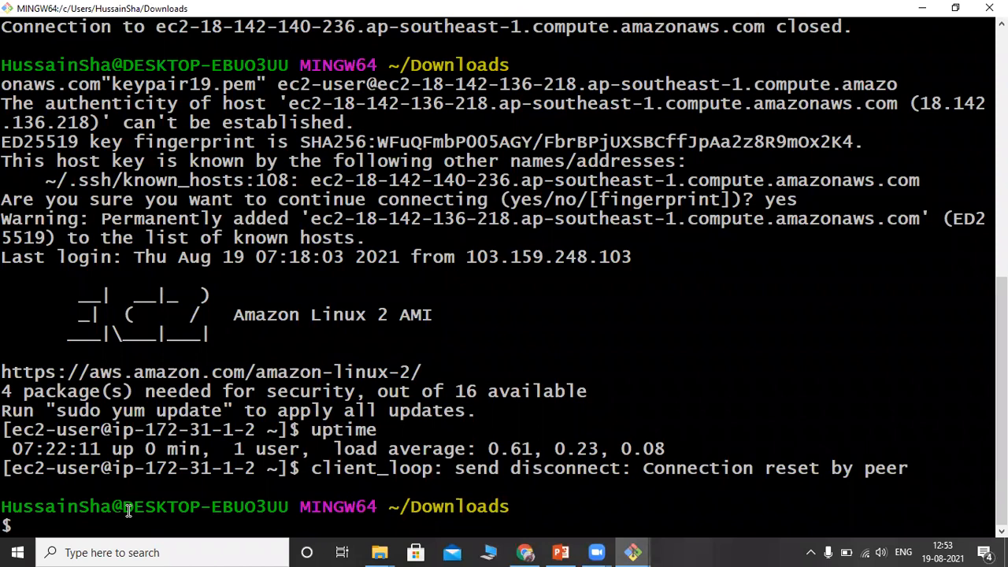
right_click(129, 510)
left_click(184, 340)
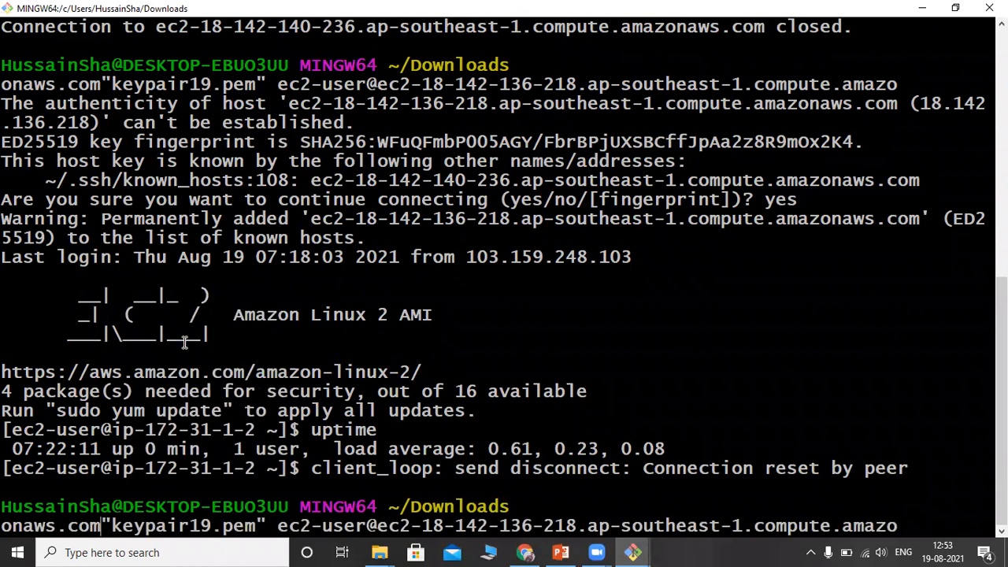
key("Return")
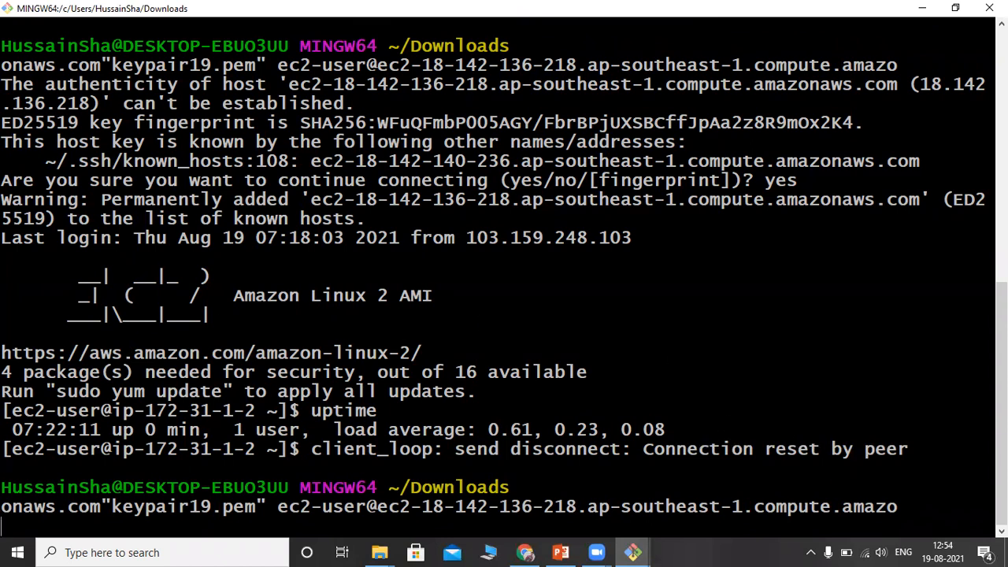
key("ctrl+c")
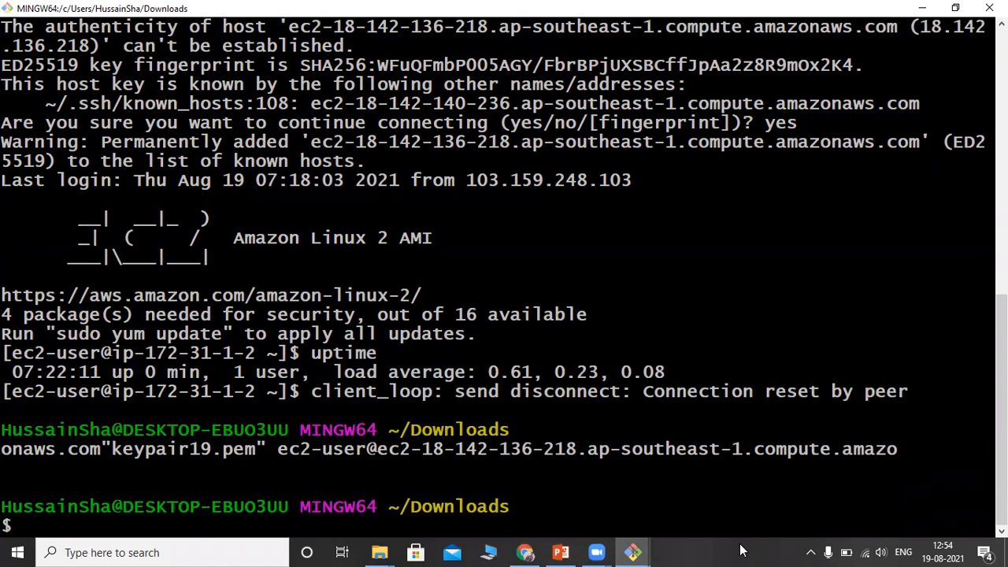
left_click(525, 552)
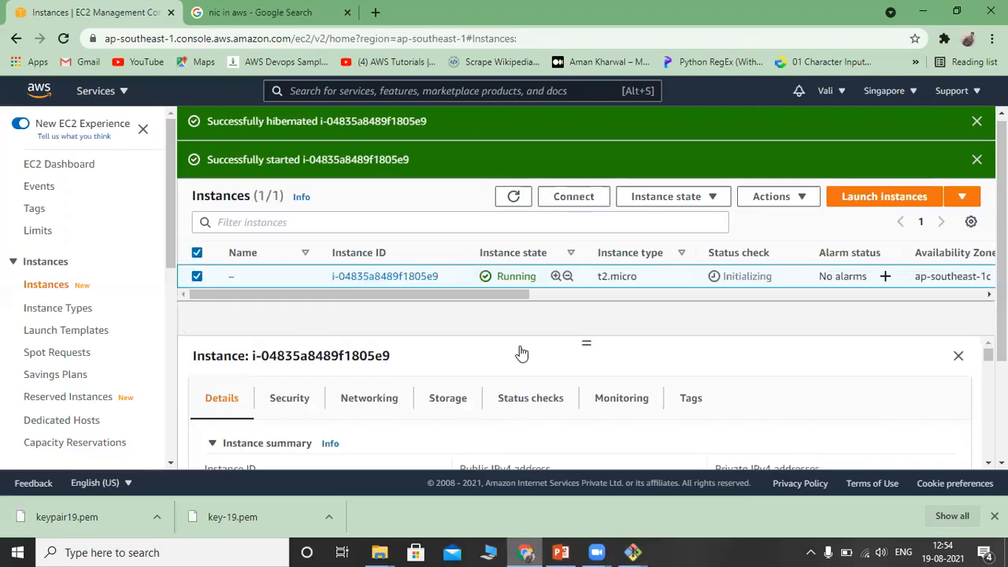
left_click(579, 200)
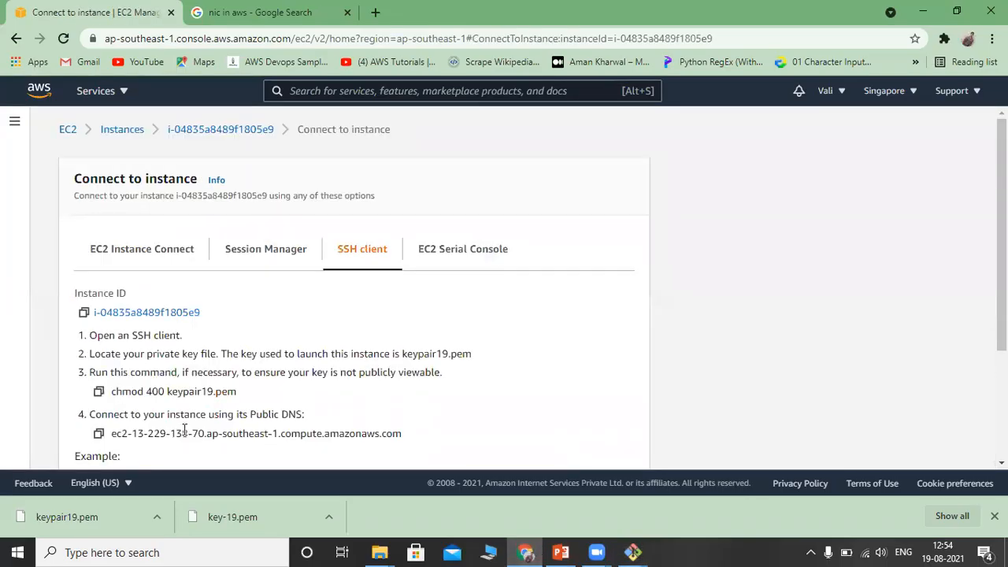
scroll(576, 346, "down", 3)
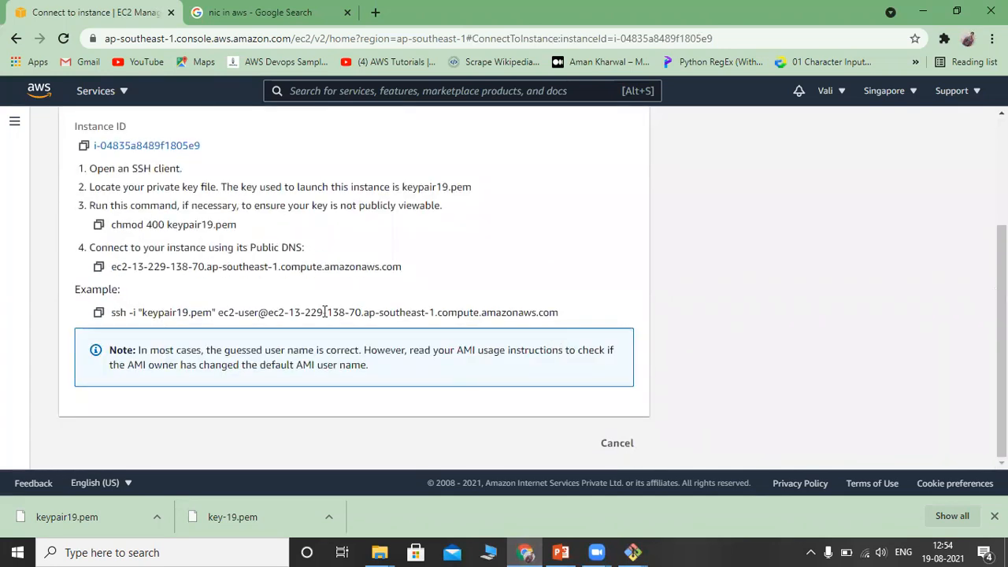
left_click(99, 311)
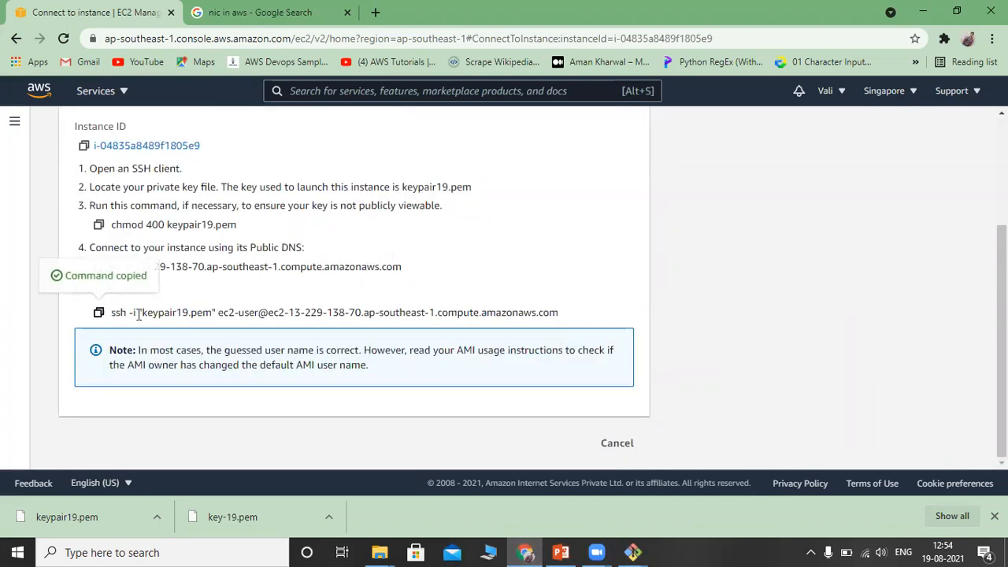
left_click(633, 552)
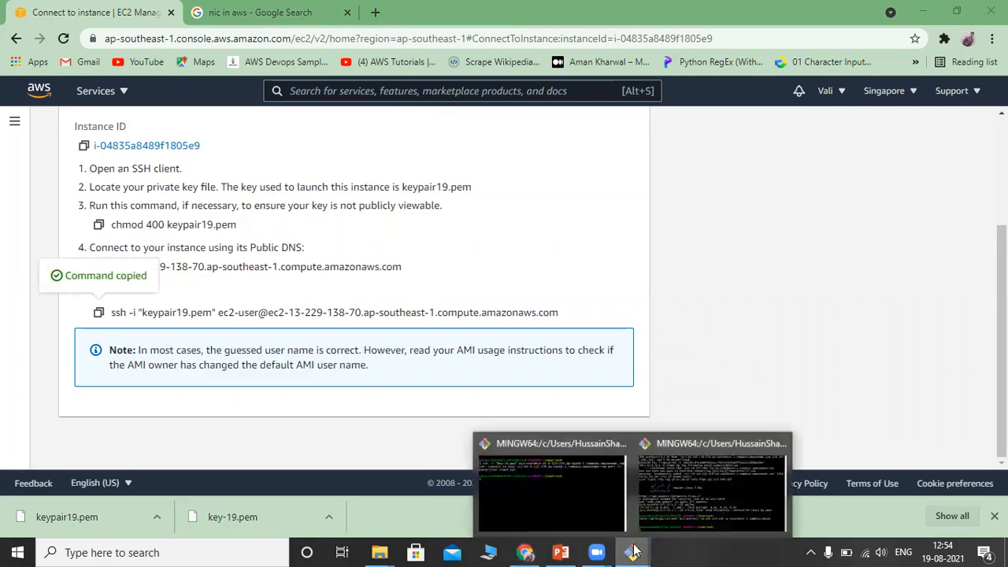
left_click(669, 505)
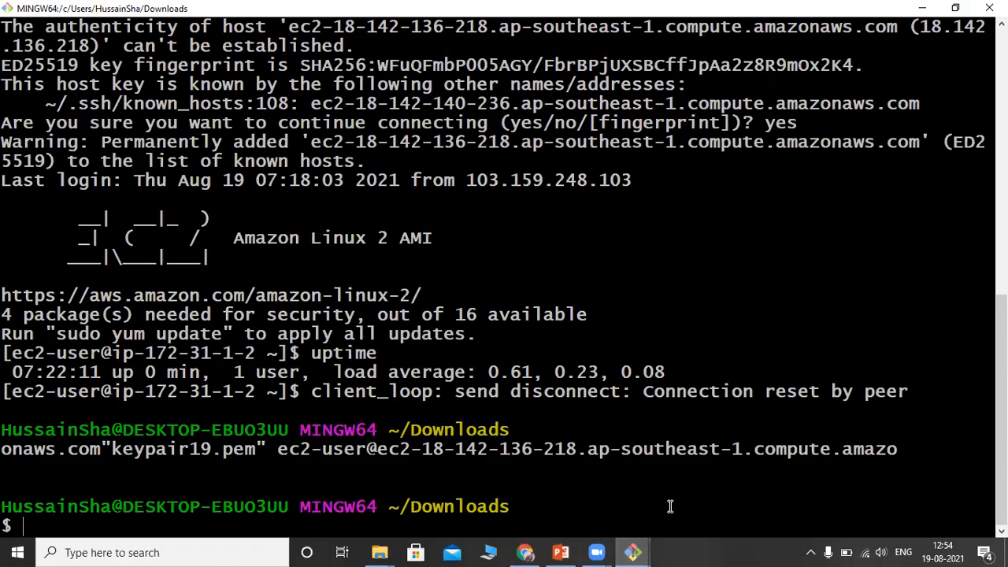
right_click(137, 524)
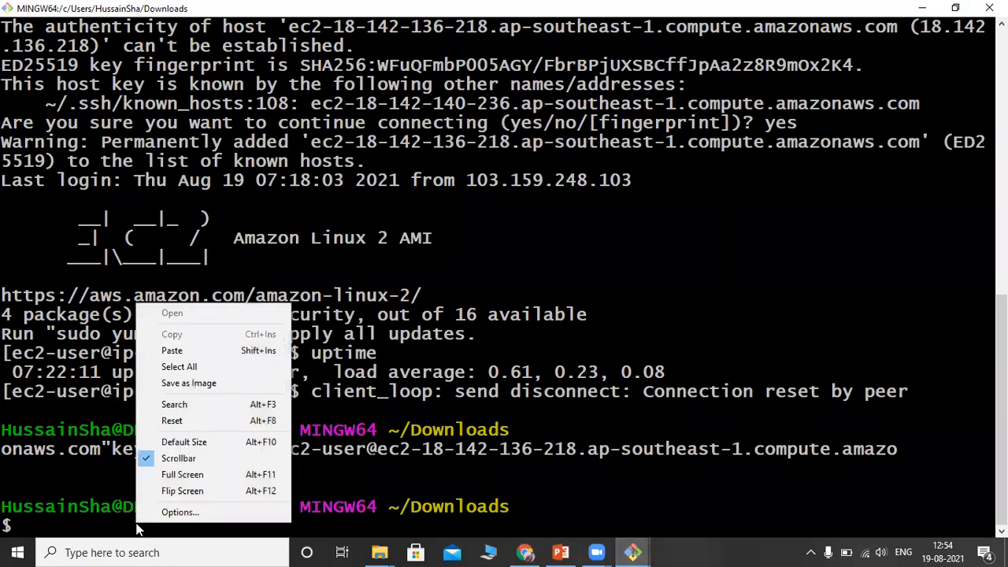
left_click(184, 351)
key("Return")
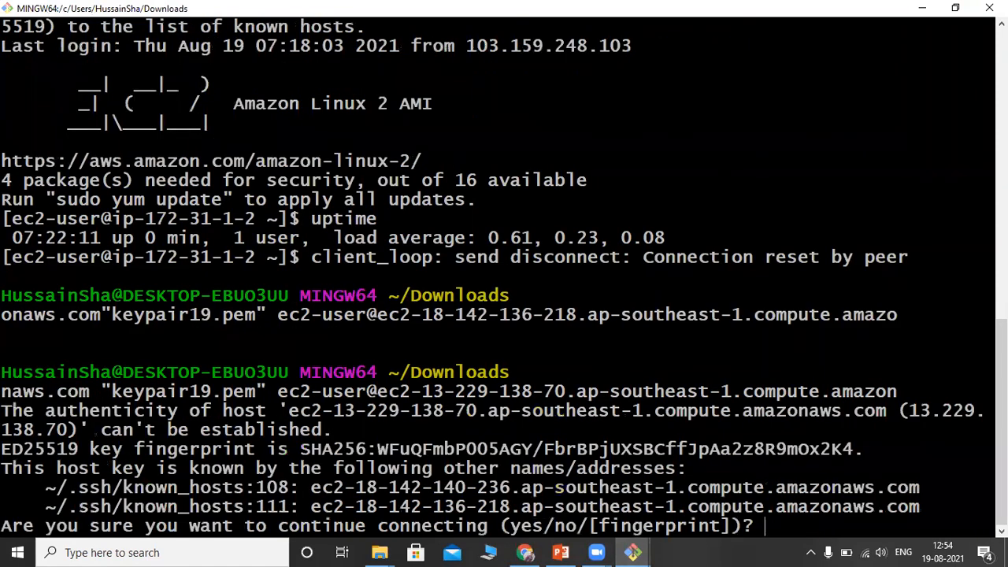
type("yes")
key("Return")
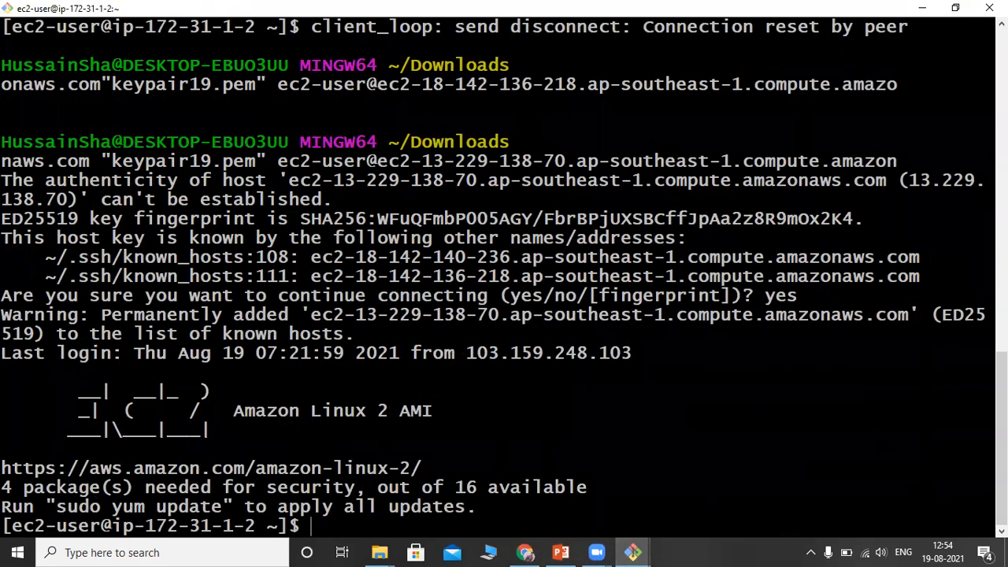
Run uptime on the resumed instance and compare the output with the earlier uptime result in the terminal
type("ptime")
key("Return")
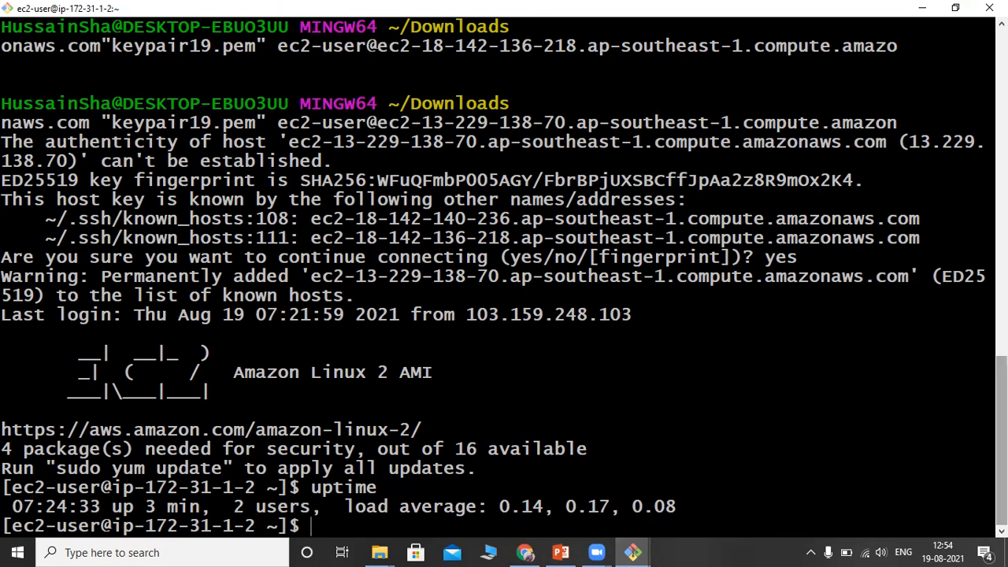
scroll(504, 275, "up", 3)
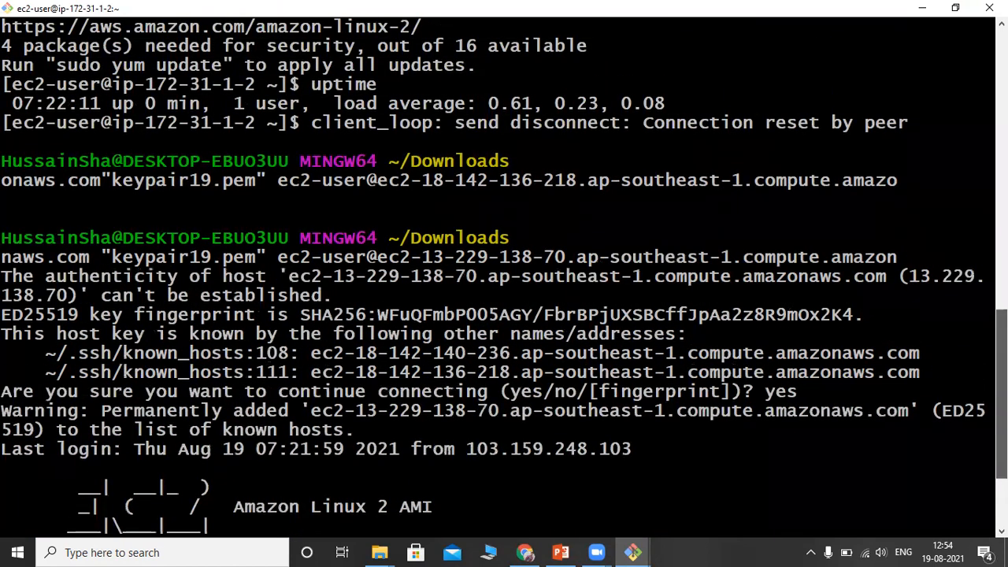
scroll(505, 275, "up", 2)
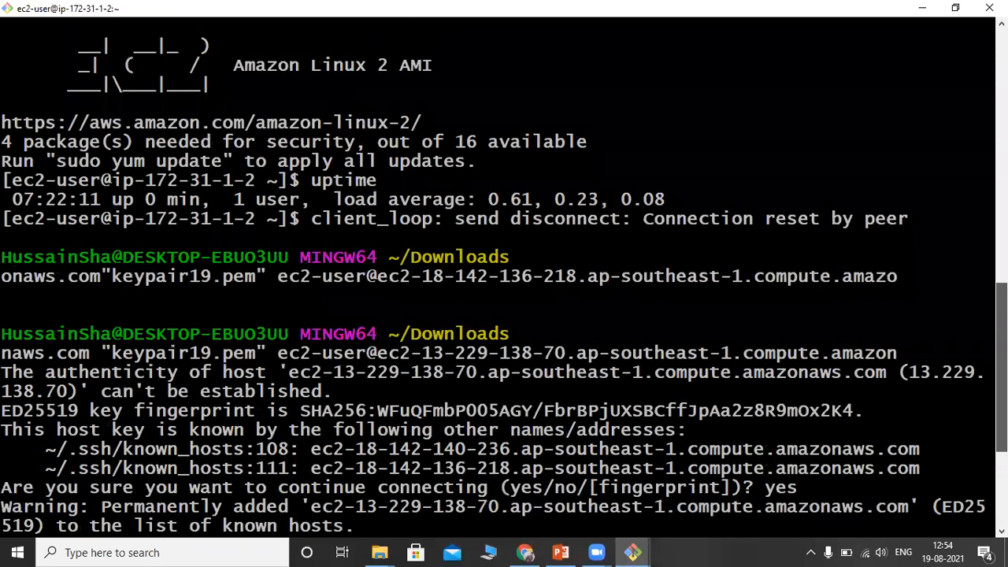
scroll(504, 276, "down", 5)
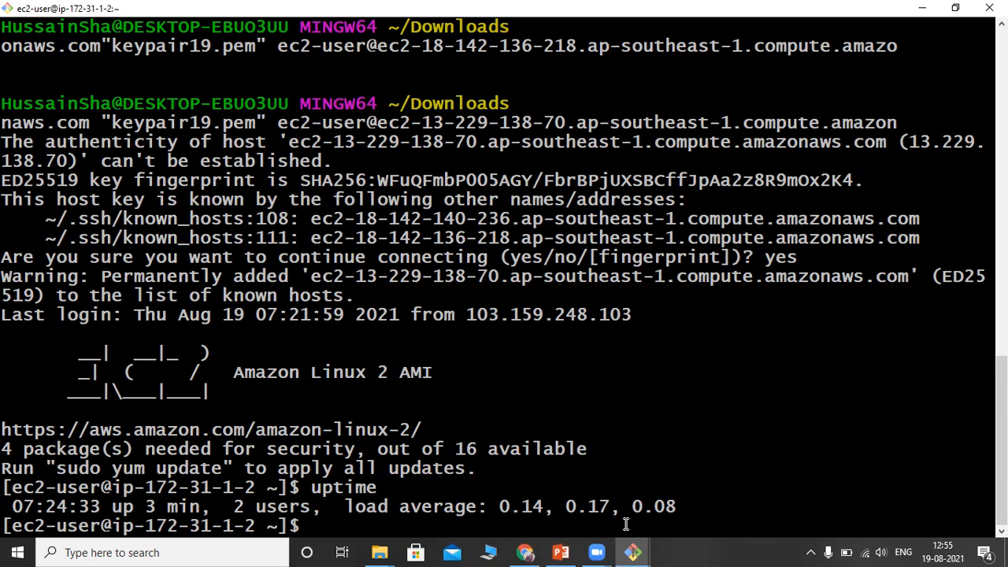
Review the ENI topic on the PowerPoint slide and open the EC2 network interfaces list in Chrome
left_click(576, 547)
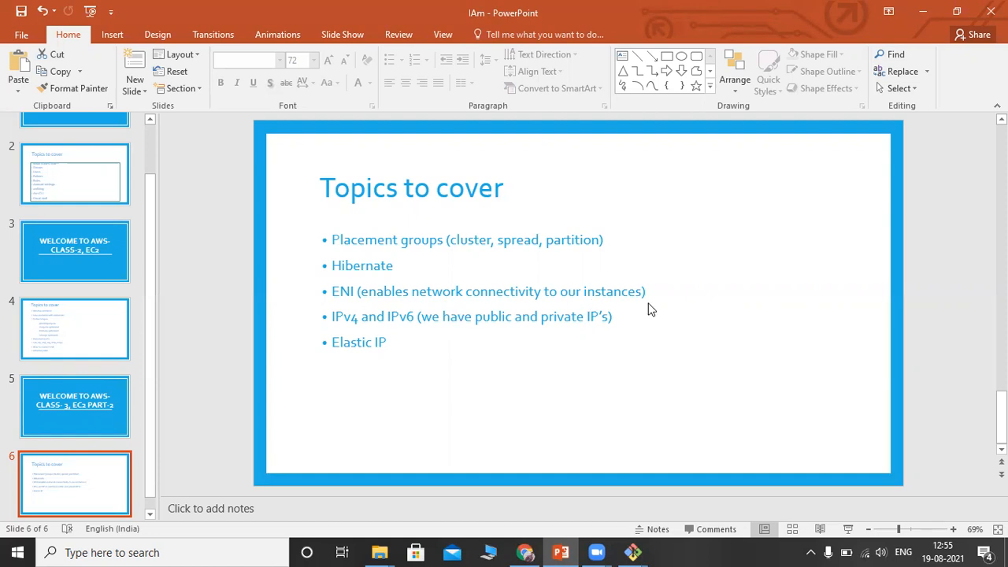
left_click(525, 552)
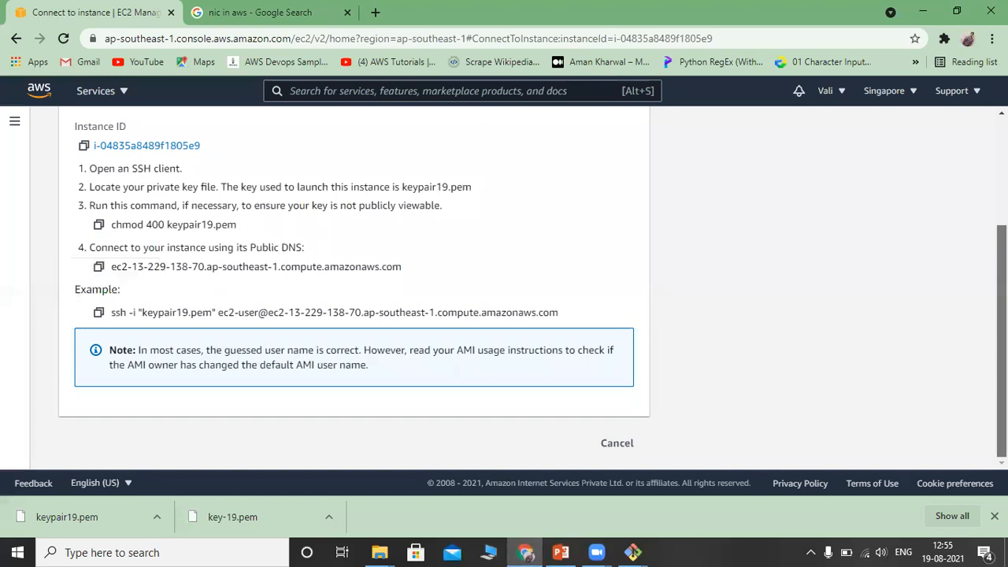
scroll(412, 180, "up", 3)
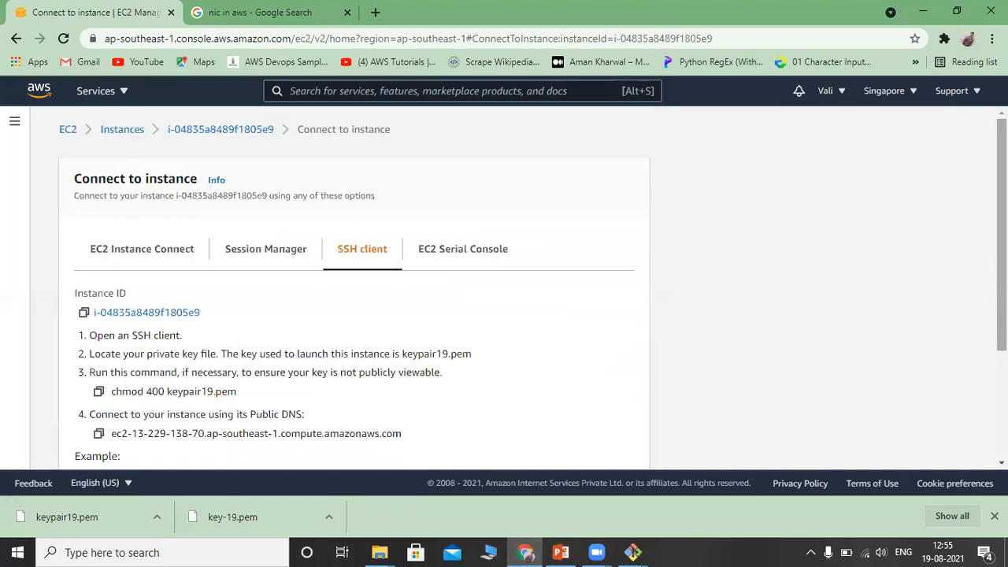
left_click(113, 134)
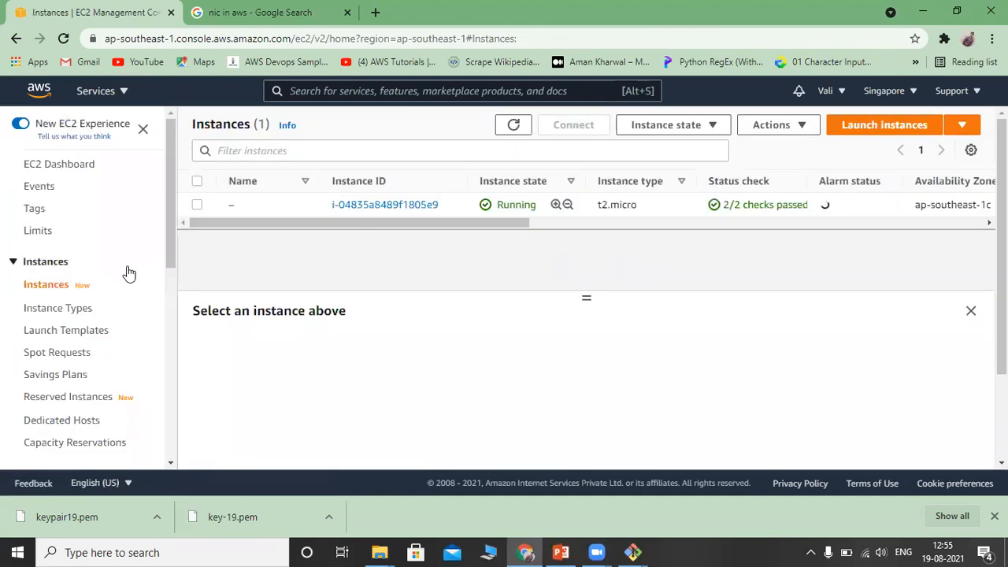
left_click_drag(172, 244, 165, 392)
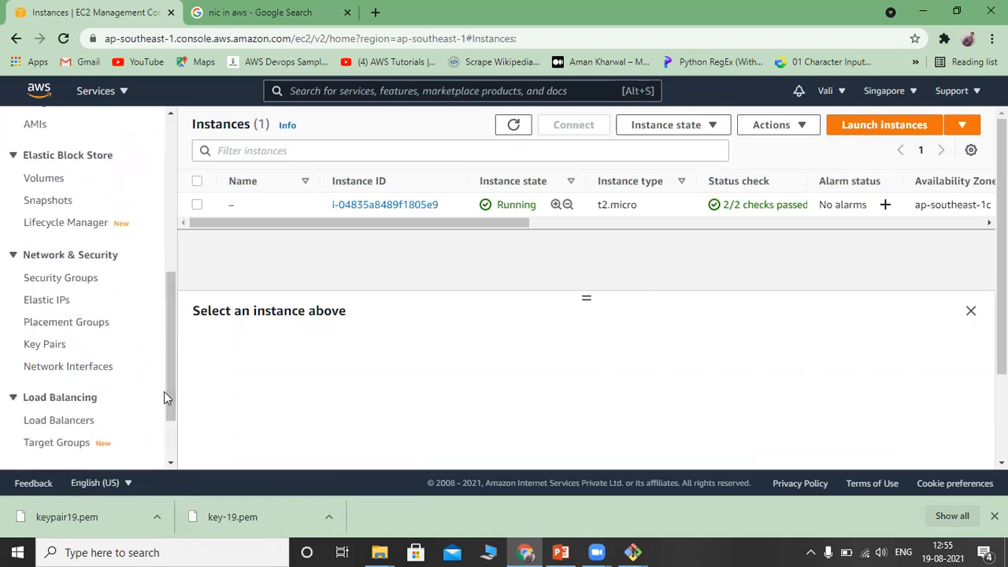
left_click(84, 369)
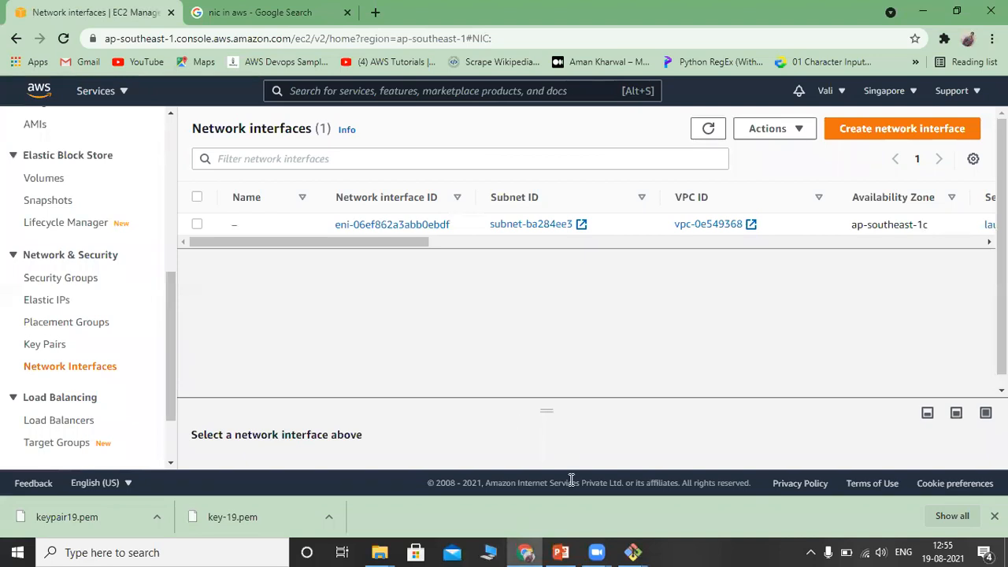
left_click(561, 552)
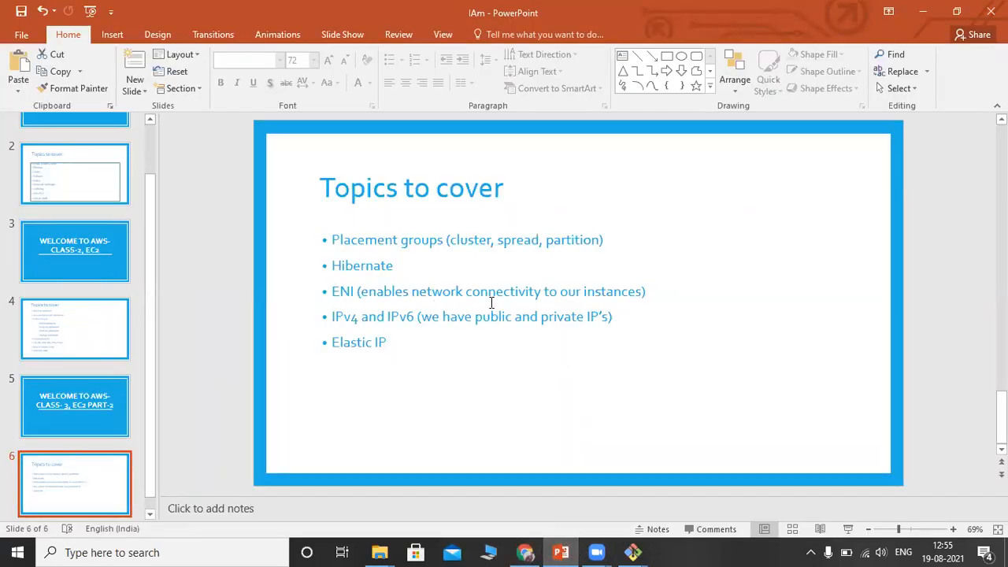
left_click(920, 14)
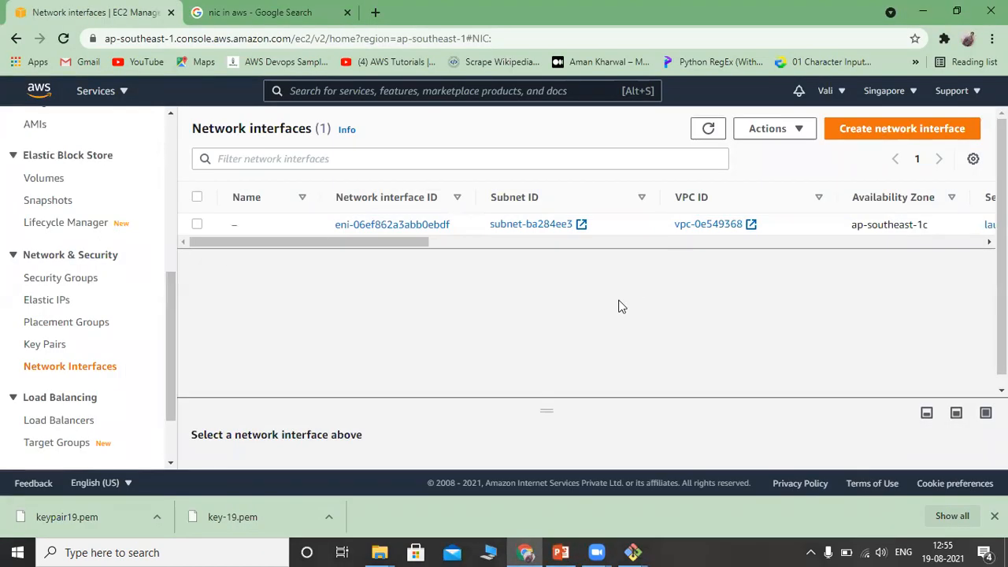
Start creating a network interface and choose subnet-ba284ee3 in ap-southeast-1c as its subnet
left_click(873, 134)
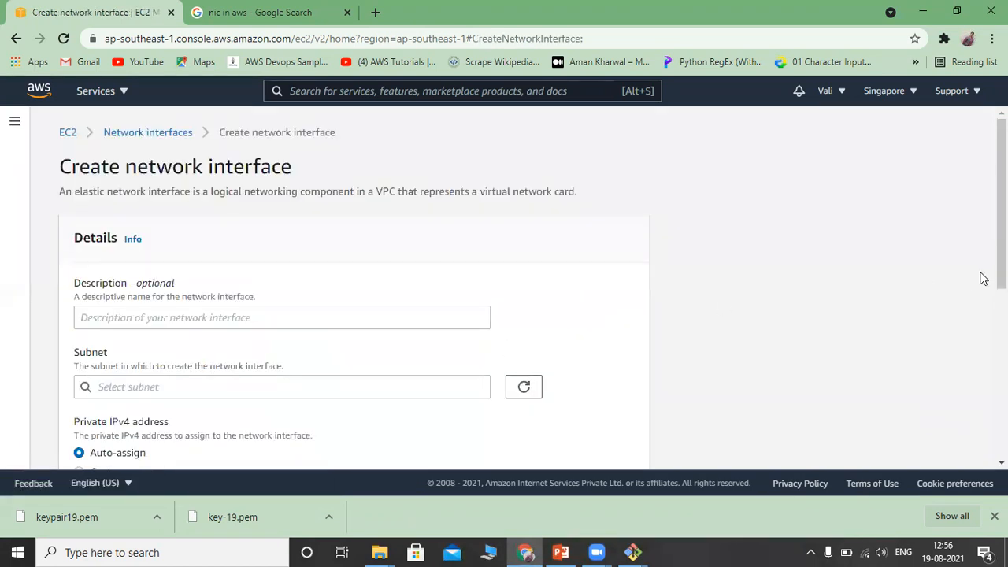
scroll(985, 278, "down", 2)
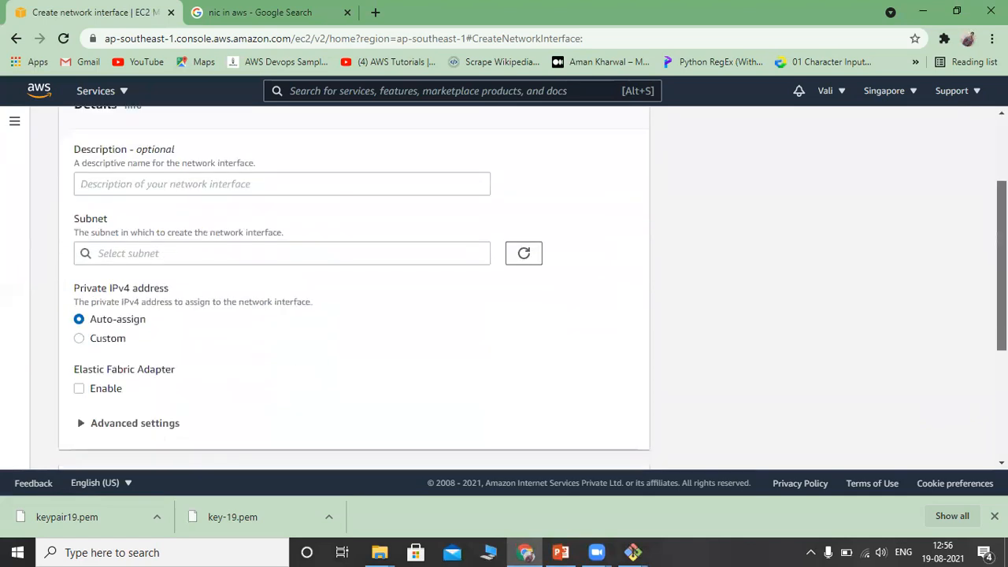
scroll(532, 288, "up", 2)
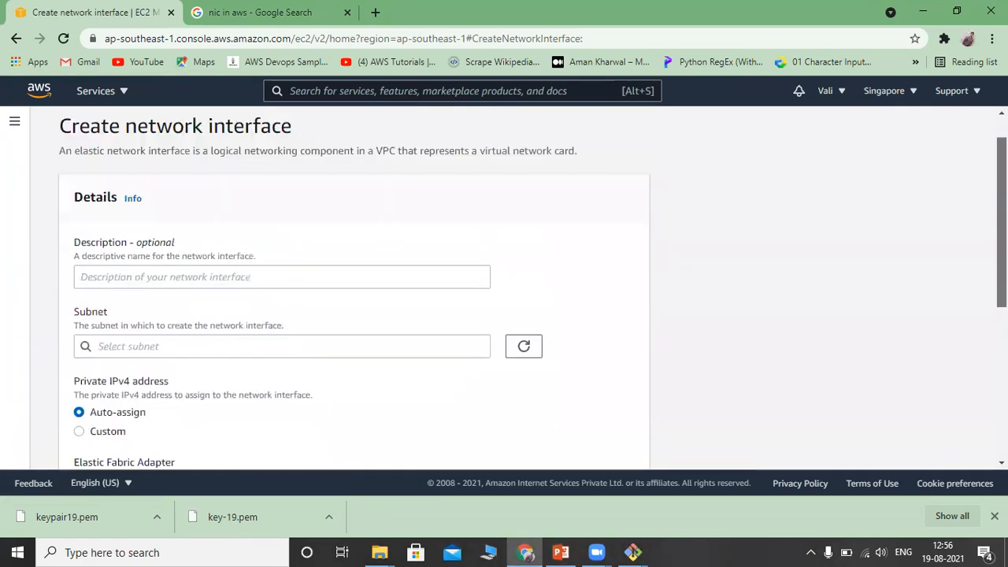
scroll(533, 288, "down", 1)
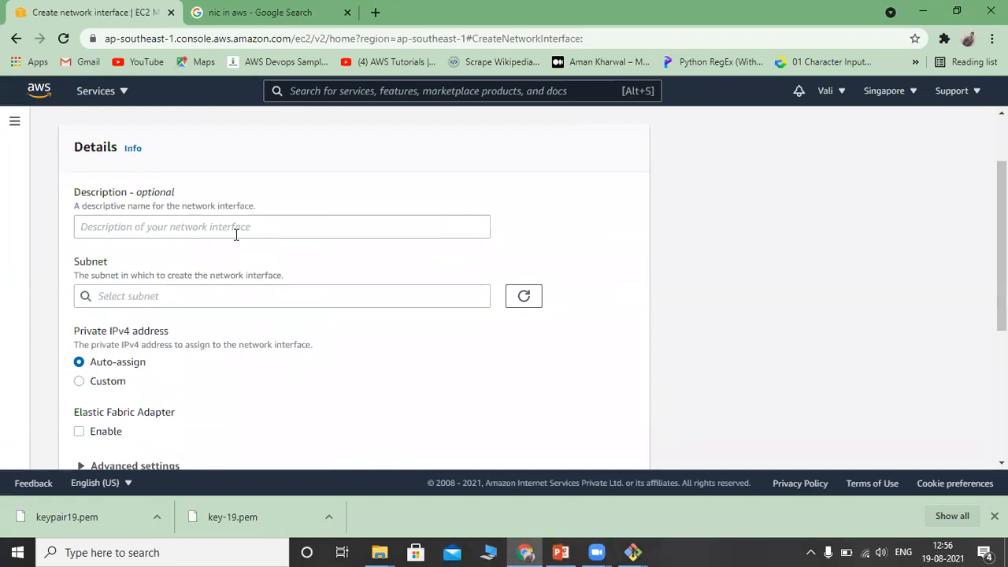
left_click(220, 298)
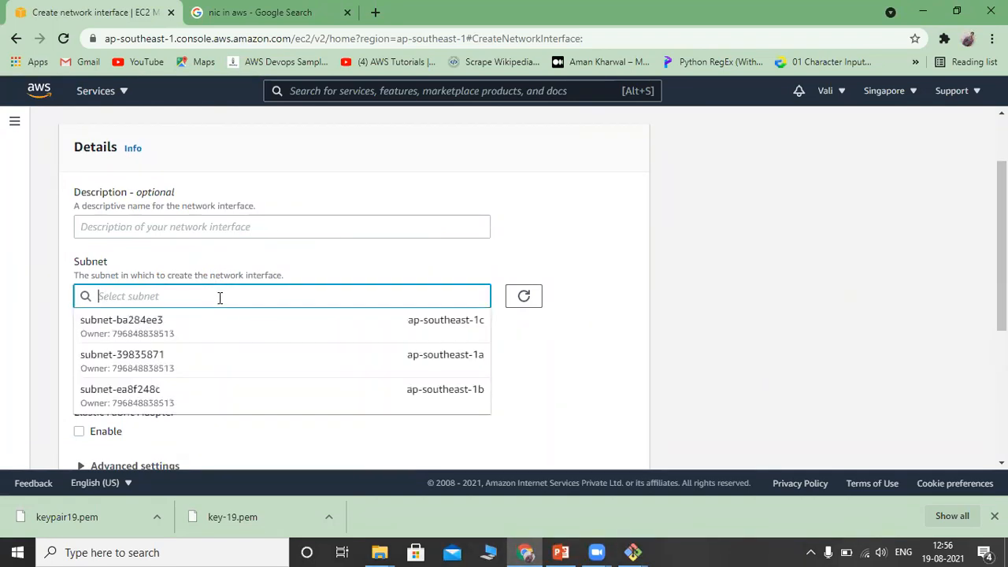
left_click(218, 337)
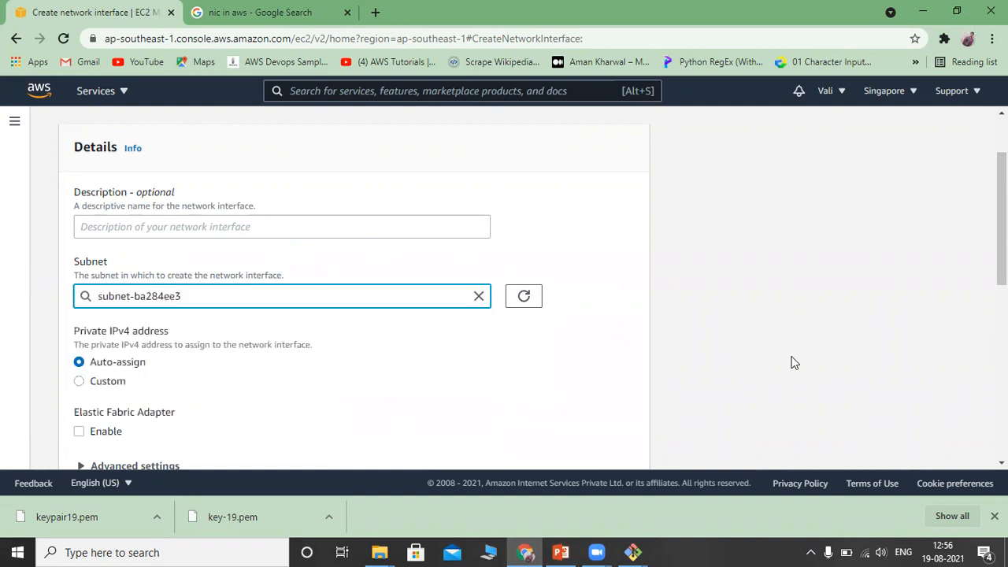
Assign the launch-wizard-1 security group to the interface and create it
left_click_drag(1002, 225, 1002, 343)
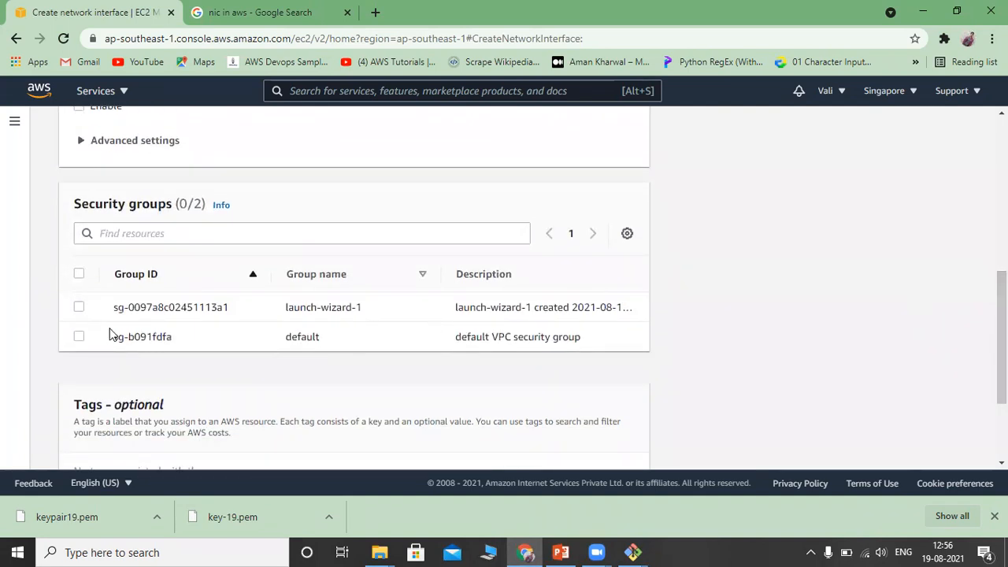
left_click(79, 307)
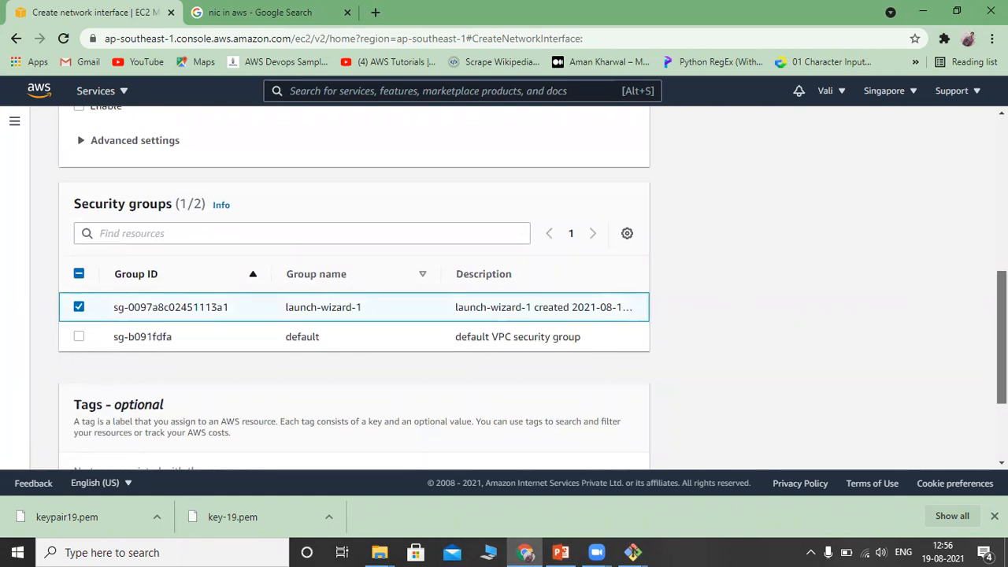
scroll(976, 401, "down", 3)
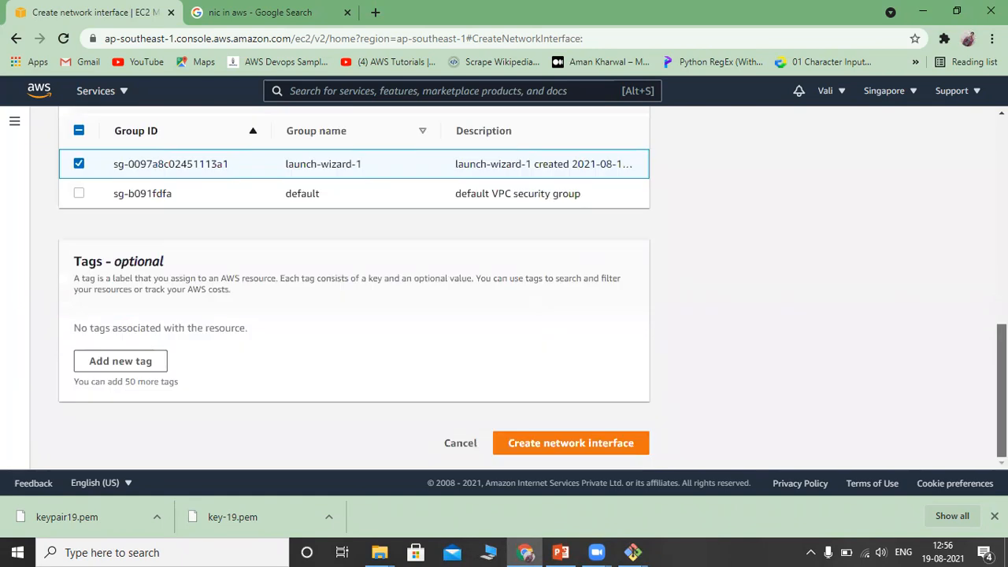
left_click(564, 445)
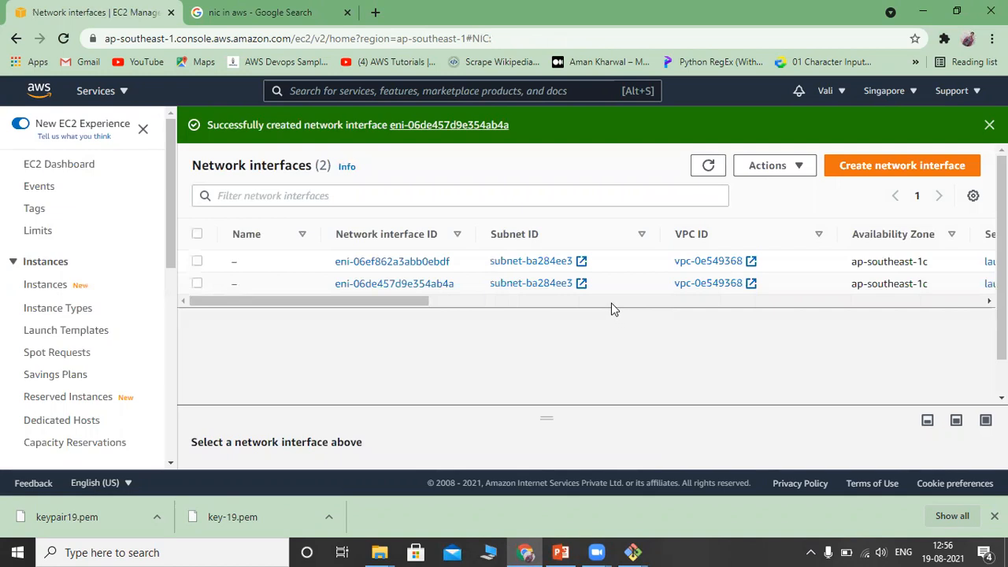
Check the status of both network interfaces and attach the newly created one to instance i-04835a8489f1805e9
left_click_drag(406, 304, 388, 329)
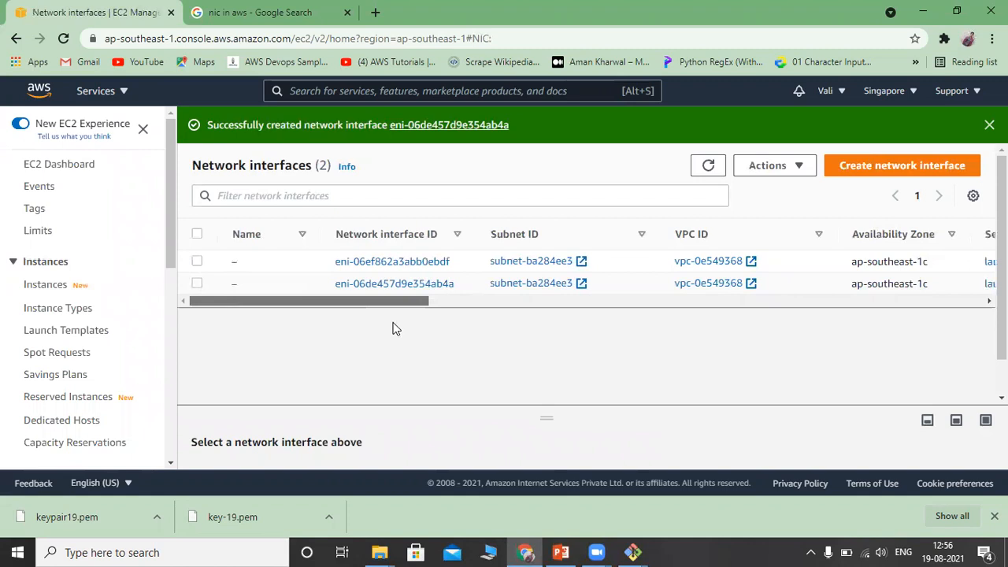
left_click_drag(395, 329, 624, 351)
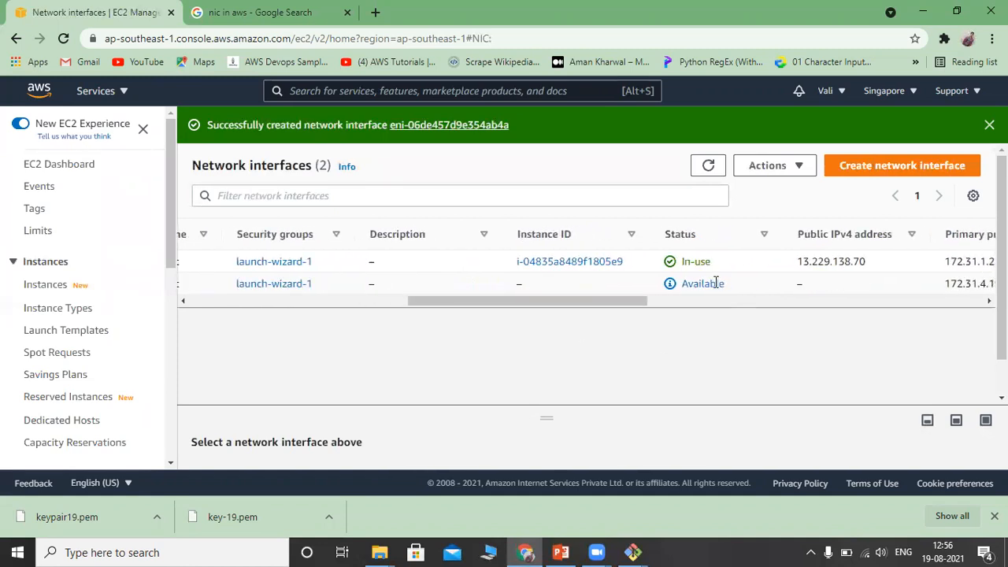
left_click_drag(630, 304, 365, 290)
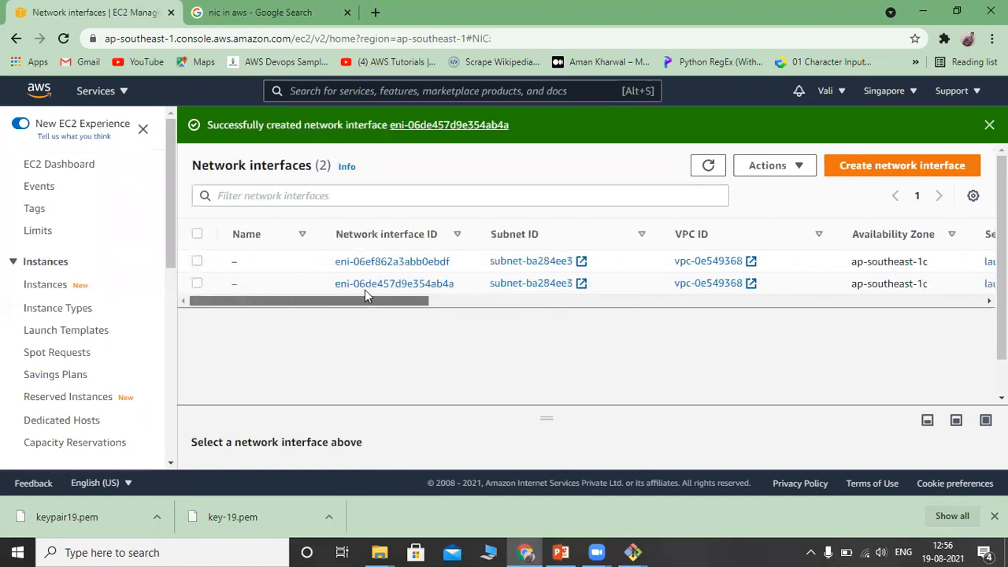
left_click(198, 285)
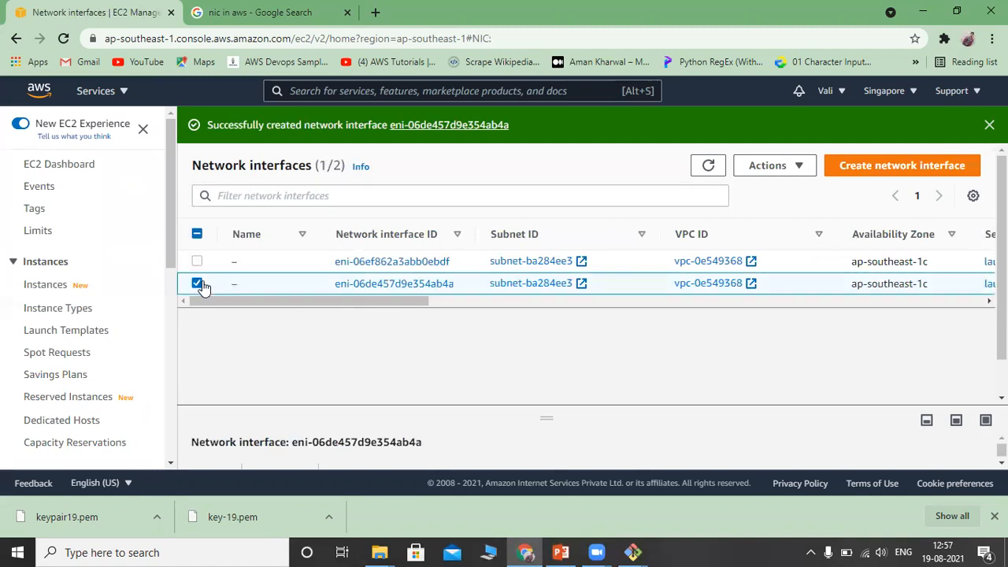
left_click(797, 167)
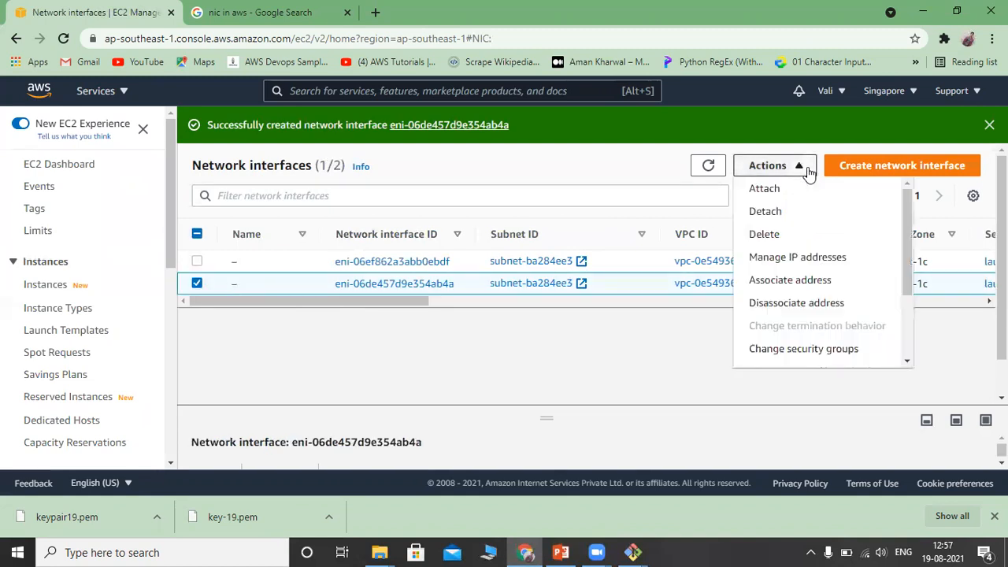
left_click(774, 189)
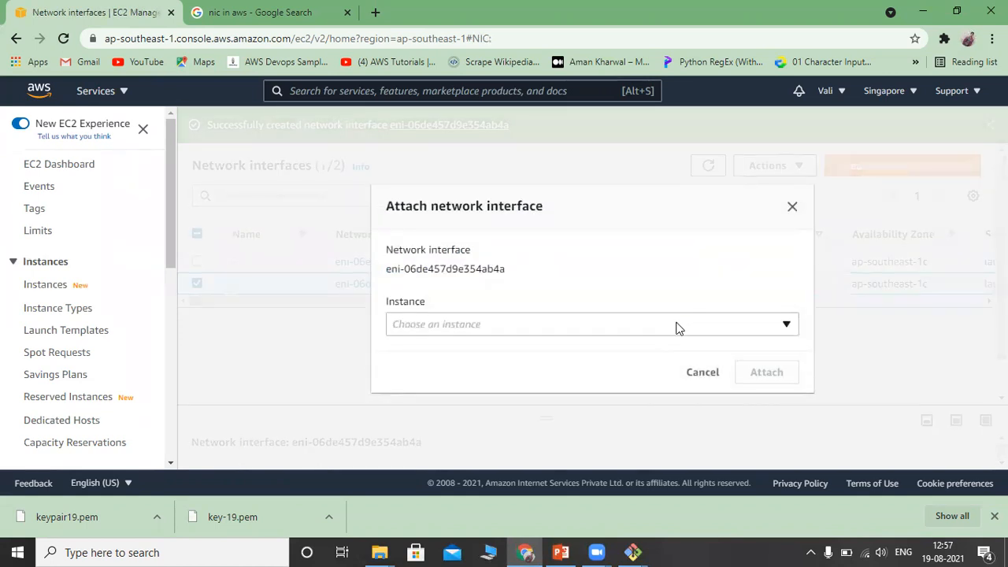
left_click(677, 323)
left_click(497, 373)
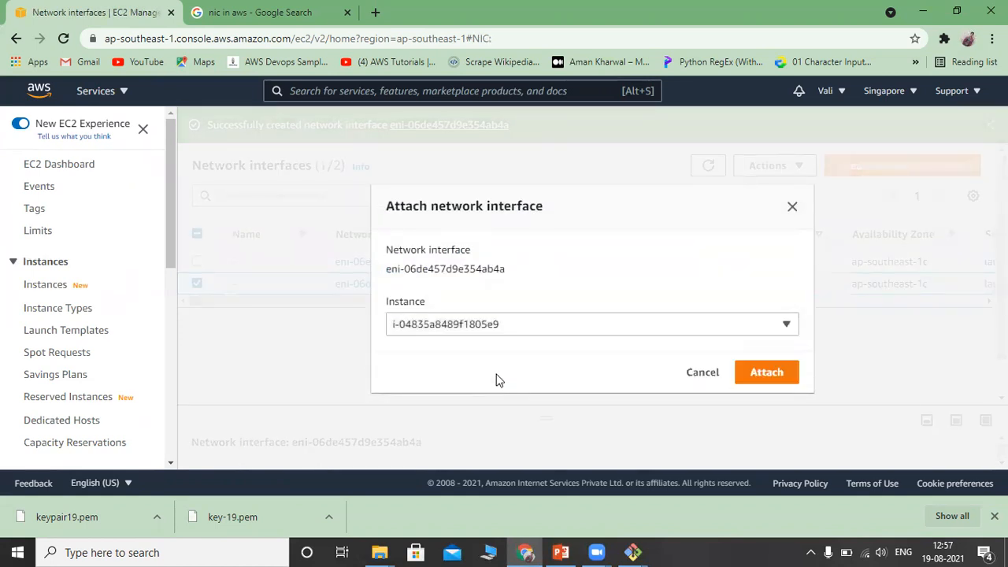
left_click(753, 376)
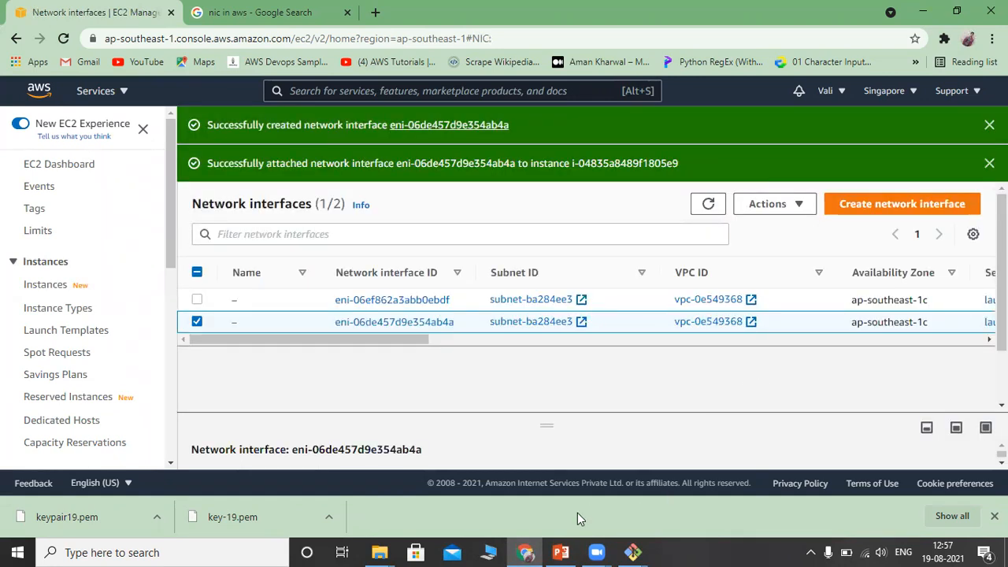
Review the IPv4 and Elastic IP topics on the PowerPoint slide, and open instance i-04835a8489f1805e9's details in Chrome to examine its IP addresses
left_click(560, 552)
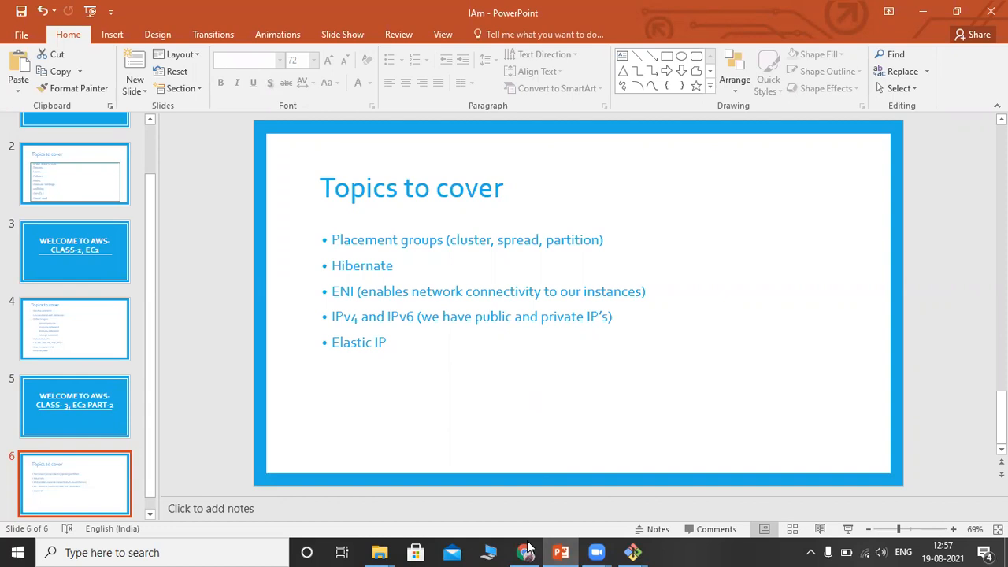
mouse_move(530, 551)
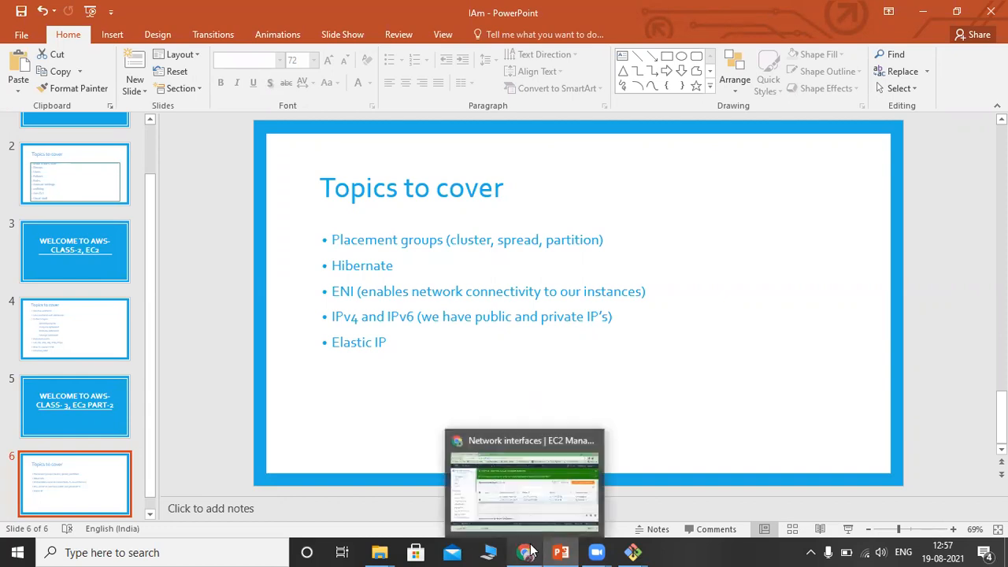
left_click(532, 501)
left_click_drag(1001, 276, 1002, 325)
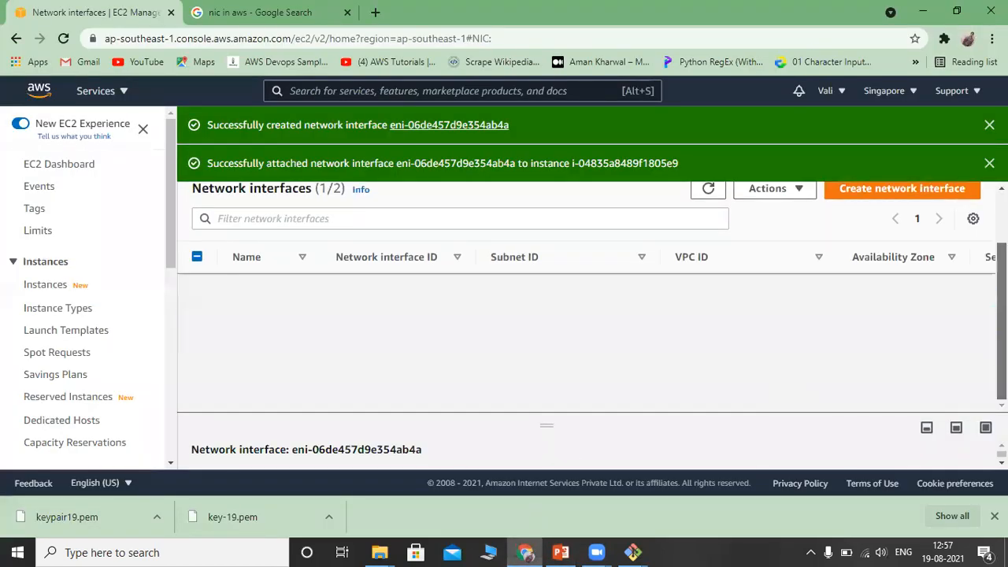
left_click(54, 285)
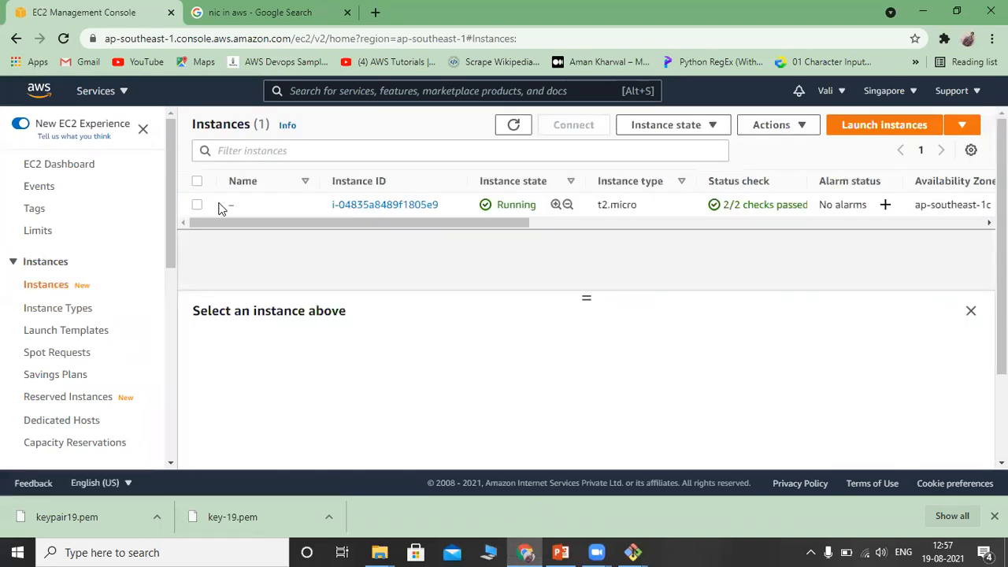
left_click(198, 205)
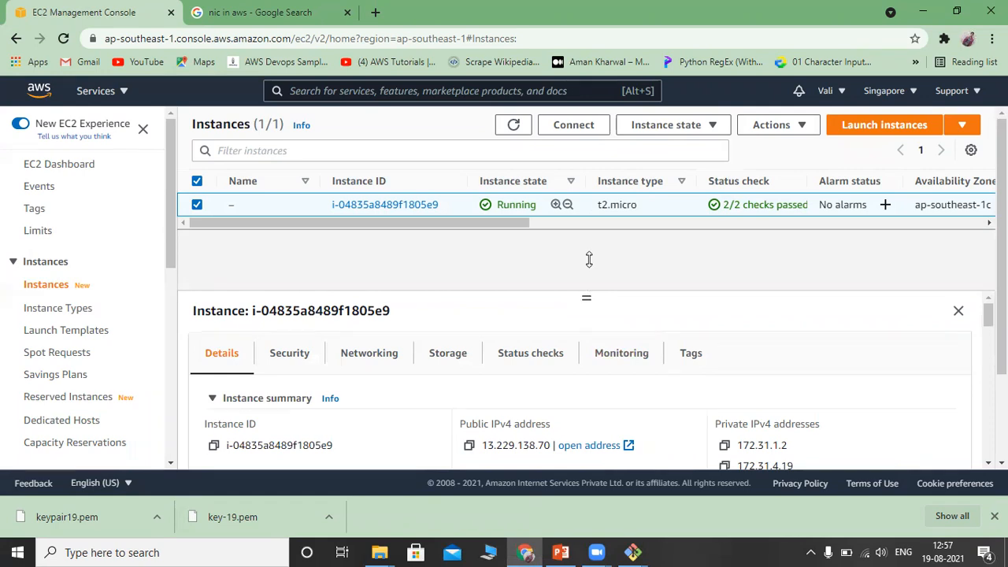
scroll(987, 313, "down", 1)
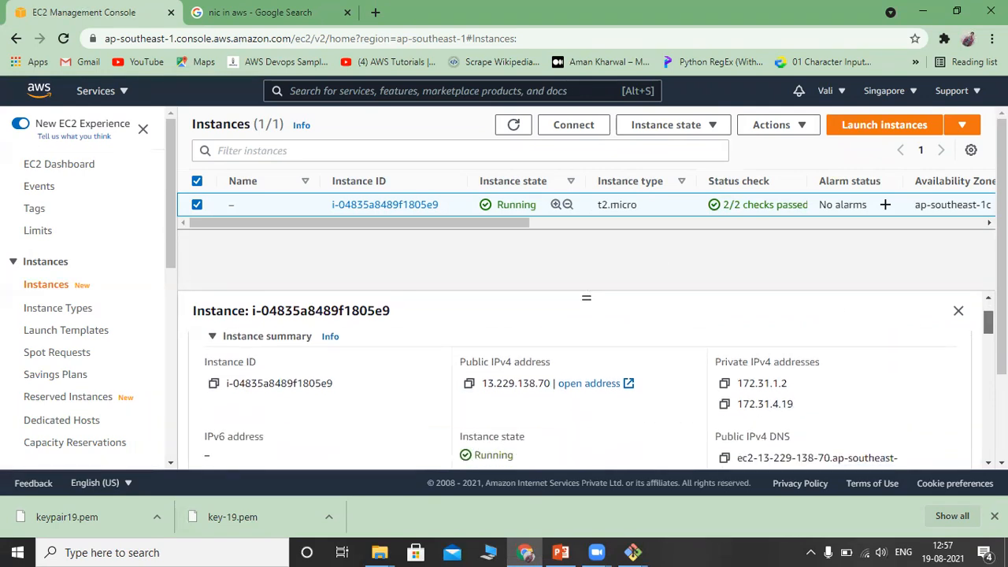
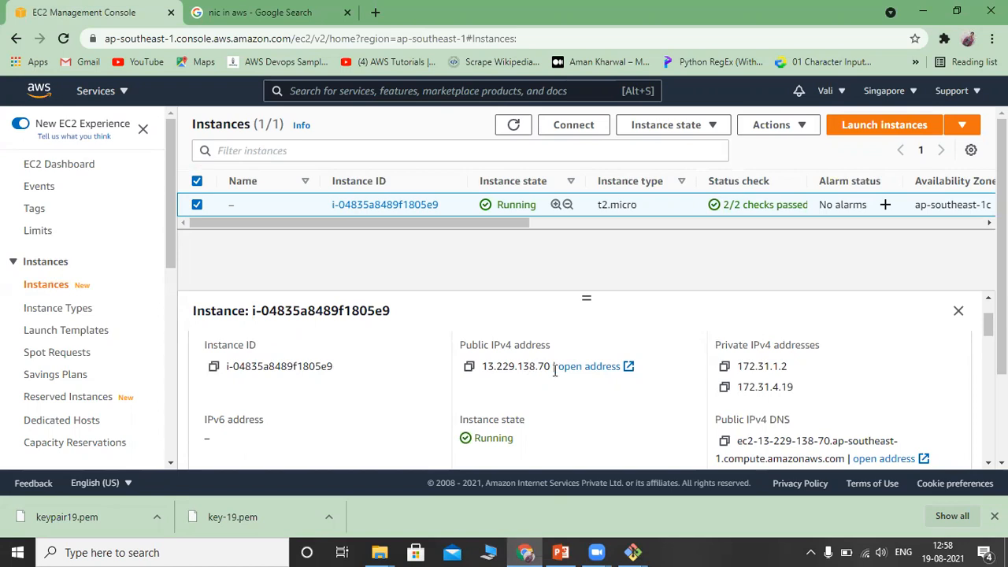
Copy the instance's public IPv4 address, paste it into the address bar of the Google search tab, and return to the EC2 console
left_click_drag(543, 368, 485, 362)
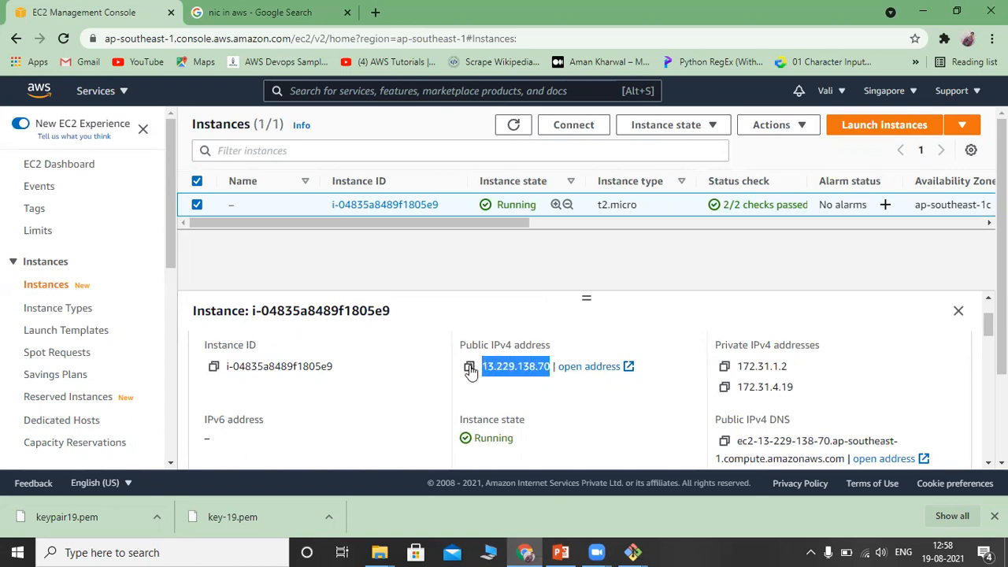
left_click(469, 368)
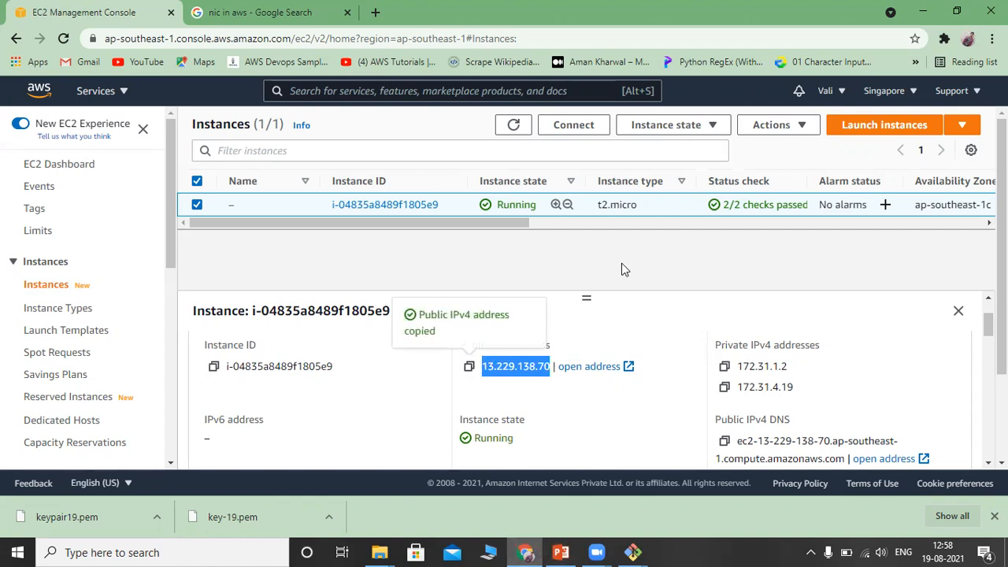
left_click(295, 12)
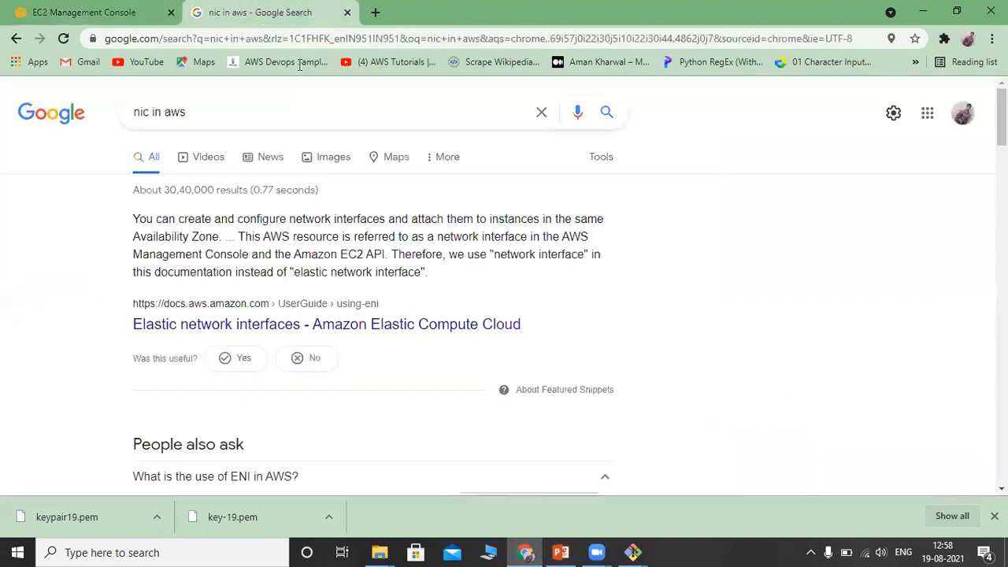
left_click(262, 38)
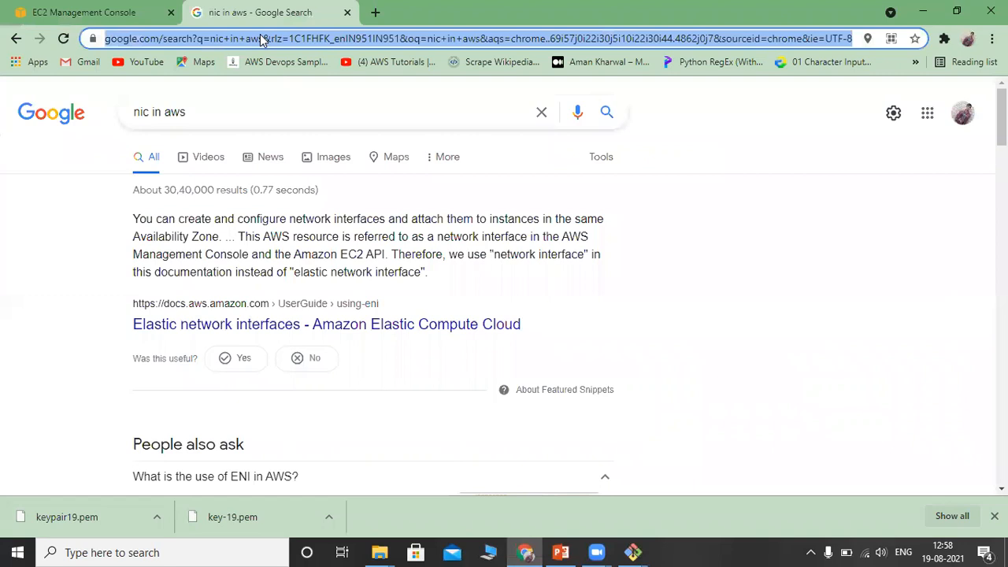
key("ctrl+v")
left_click(87, 10)
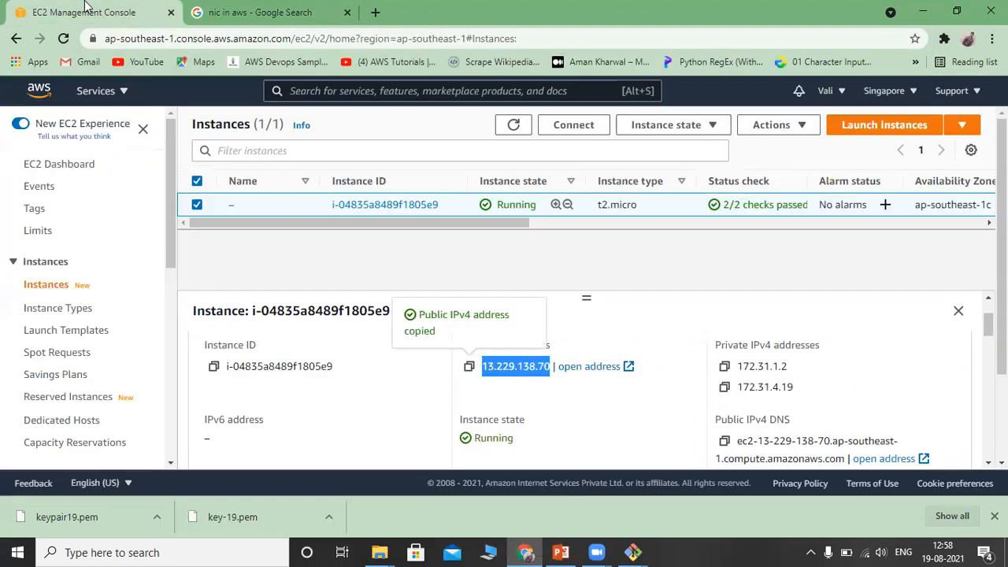
Stop instance i-04835a8489f1805e9 and confirm the stop request
left_click(697, 126)
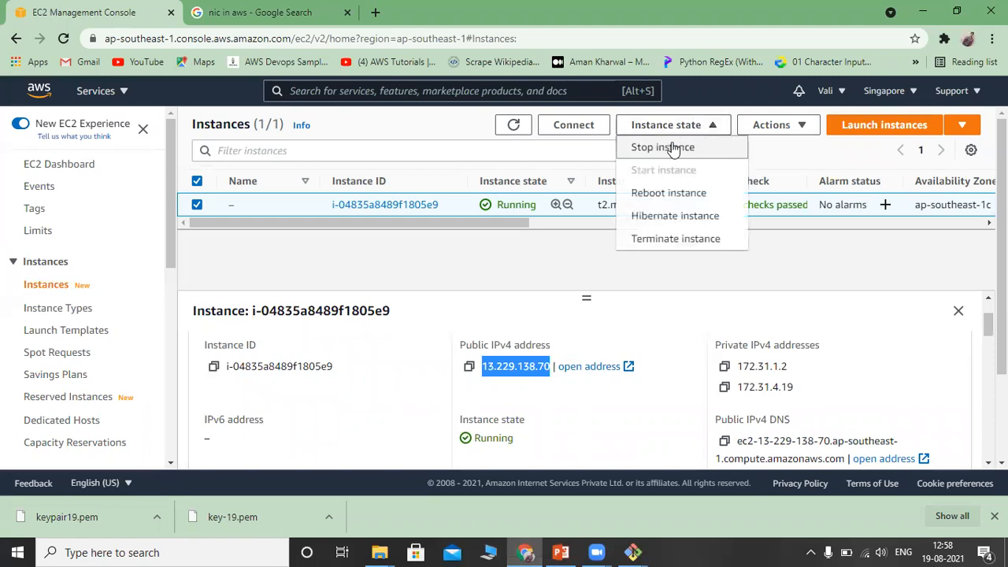
left_click(672, 147)
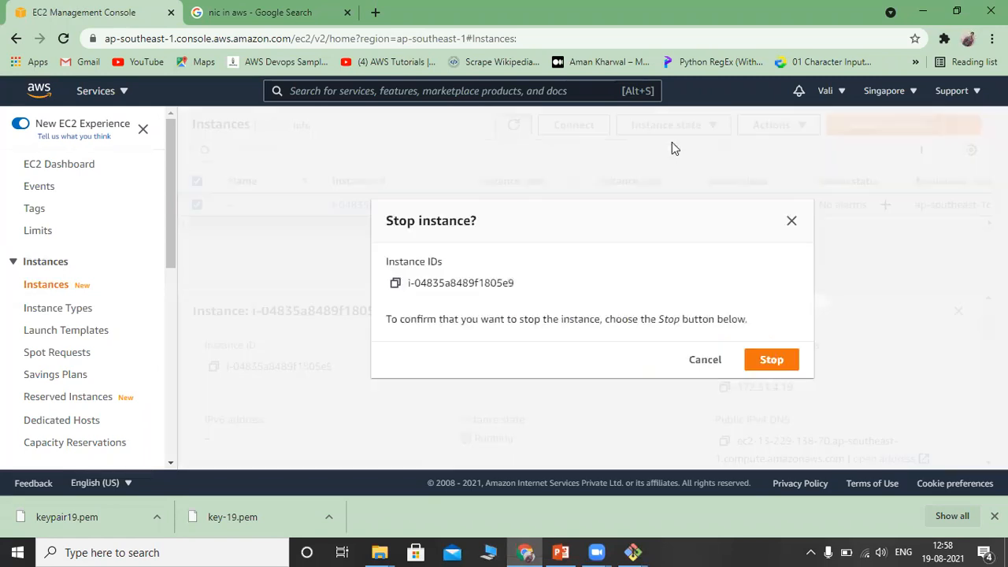
left_click(771, 360)
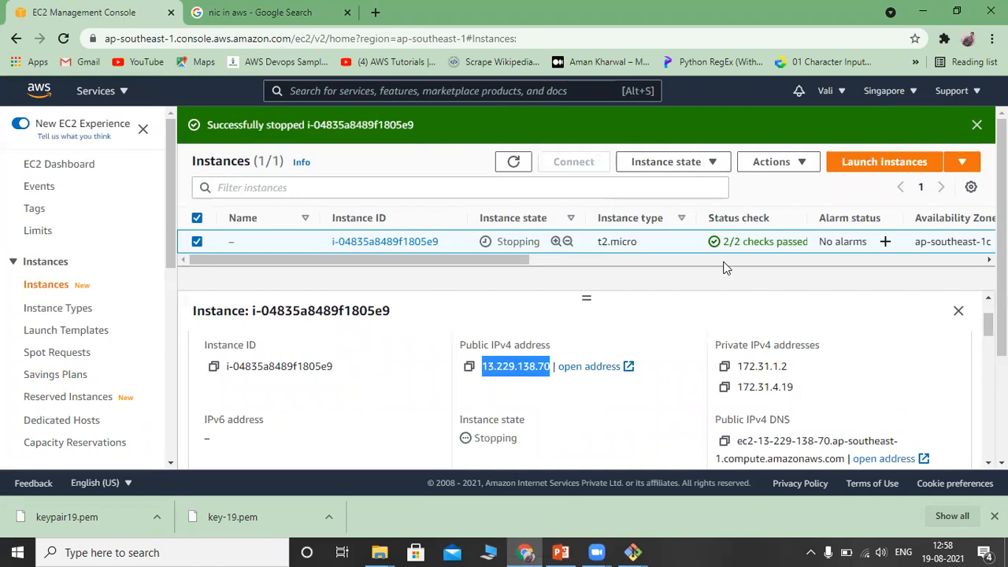
Refresh the instances list repeatedly until the instance has finished stopping
left_click(516, 162)
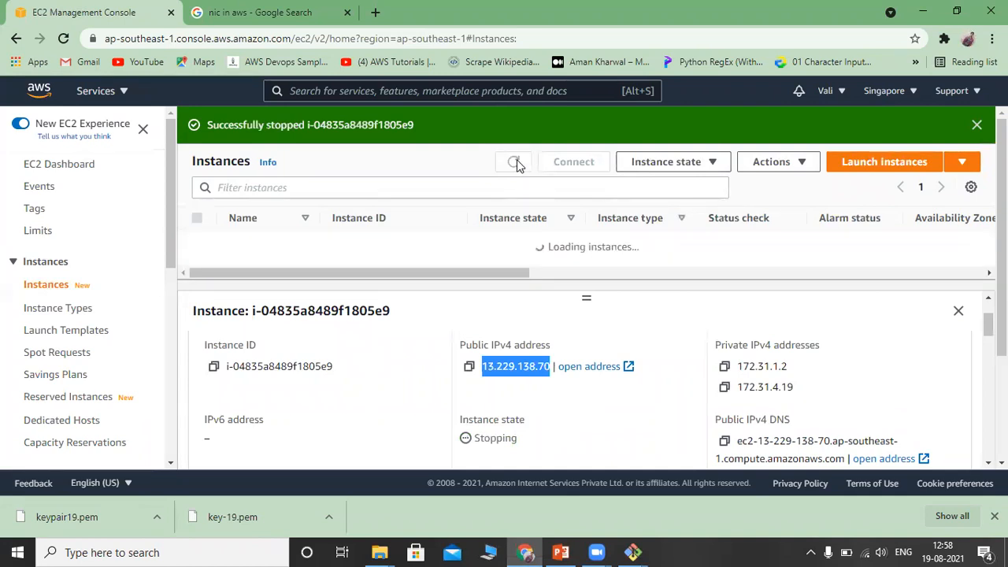
left_click(516, 162)
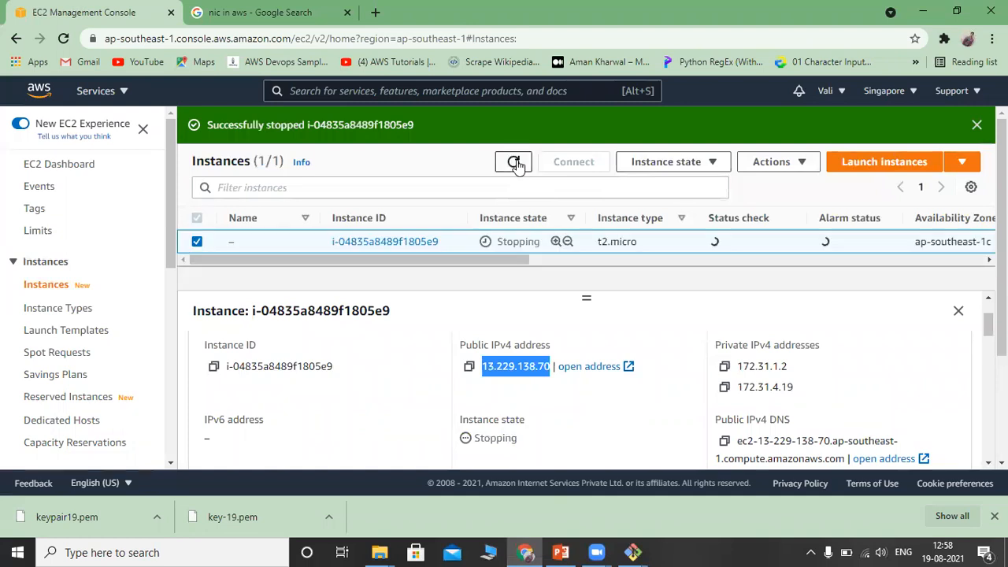
left_click(516, 162)
left_click(516, 163)
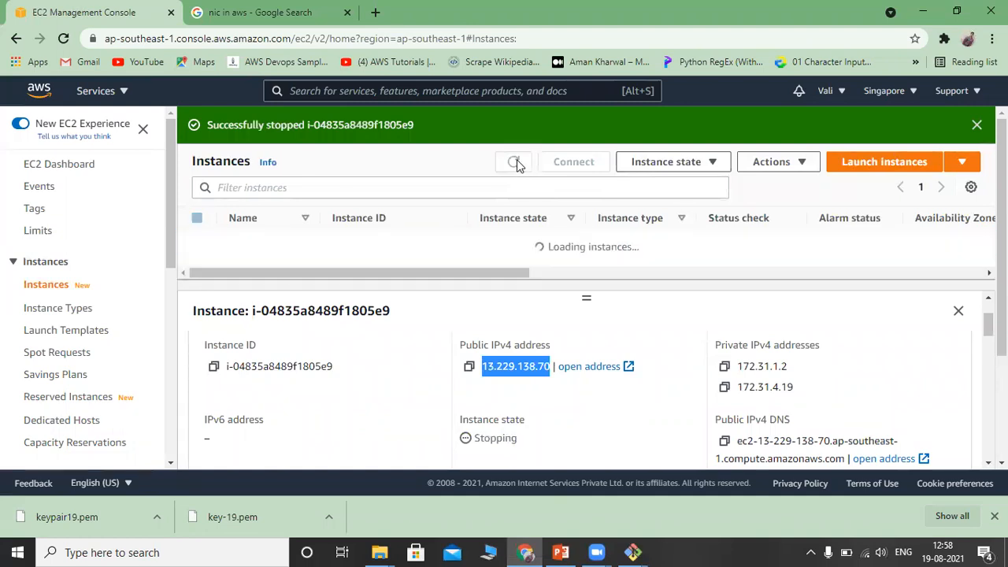
left_click(516, 162)
left_click(516, 162)
left_click(517, 163)
left_click(515, 162)
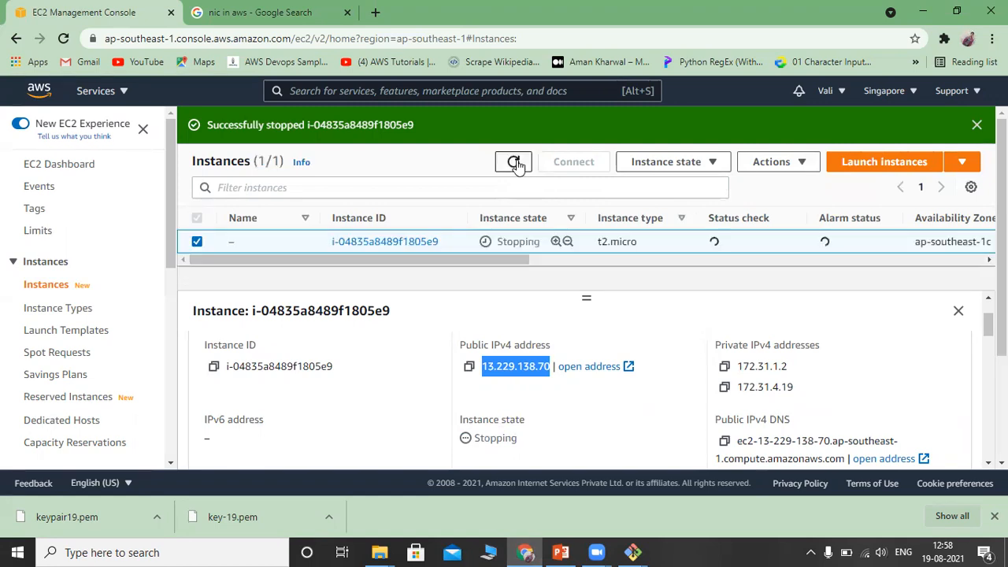
left_click(515, 162)
left_click(517, 163)
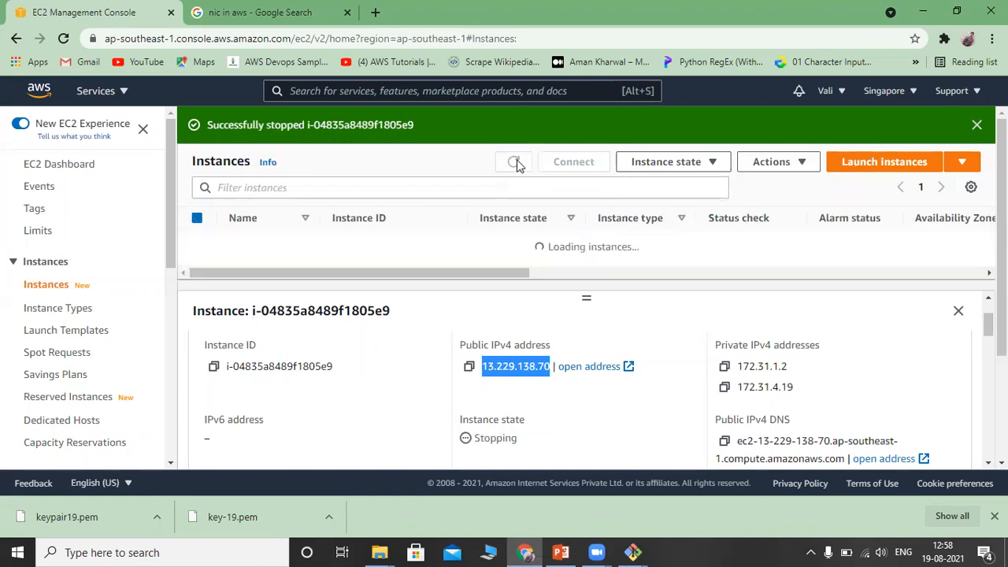
left_click(516, 162)
left_click(516, 162)
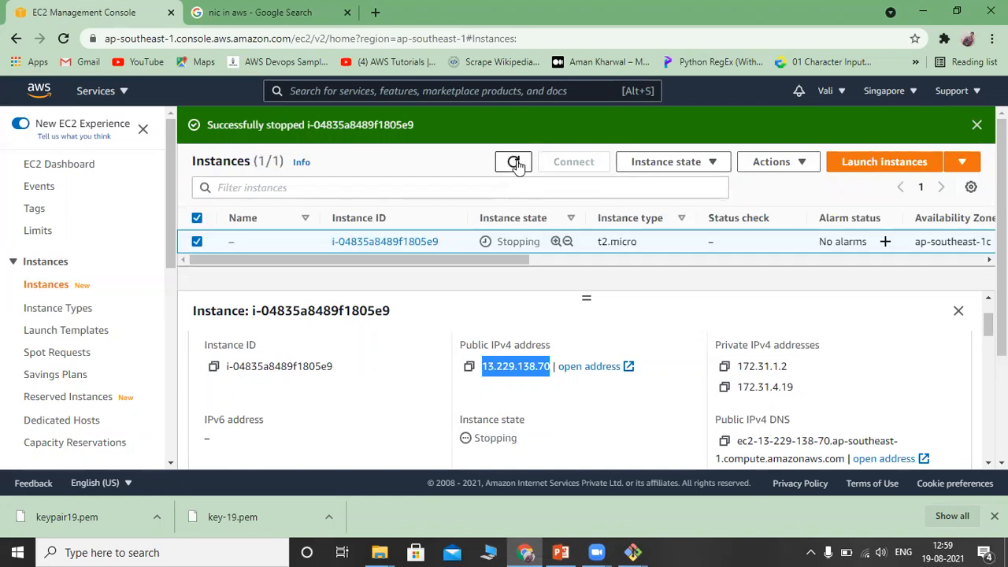
left_click(516, 162)
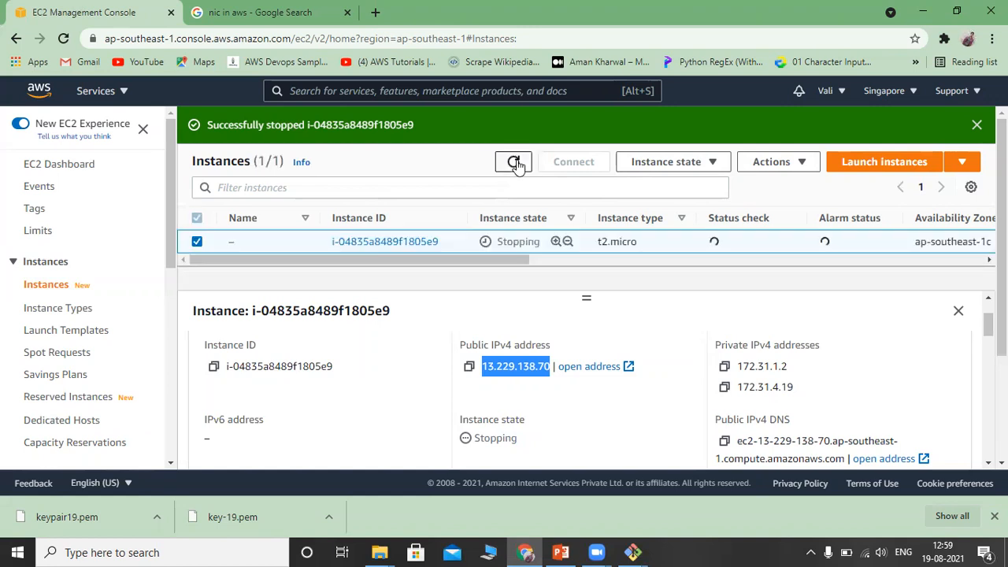
left_click(516, 162)
left_click(516, 162)
left_click(516, 162)
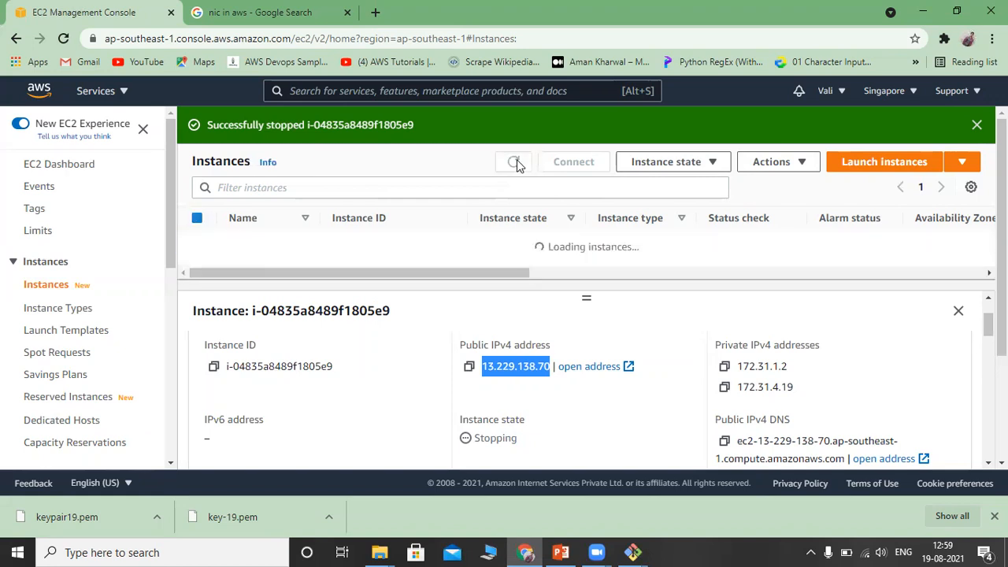
Start instance i-04835a8489f1805e9 again and refresh the instances list until it is running
left_click(715, 163)
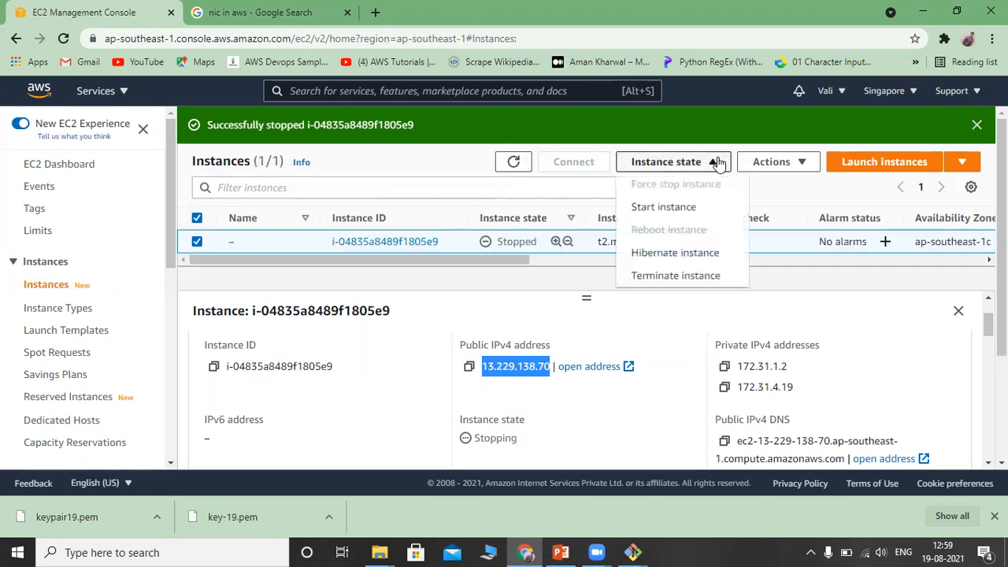
left_click(671, 205)
left_click(513, 201)
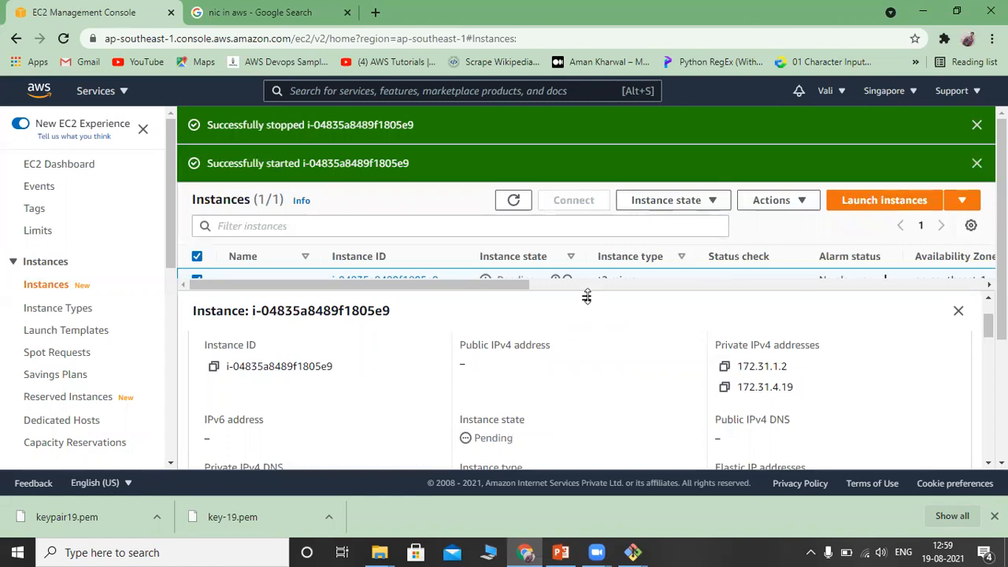
left_click_drag(587, 296, 586, 339)
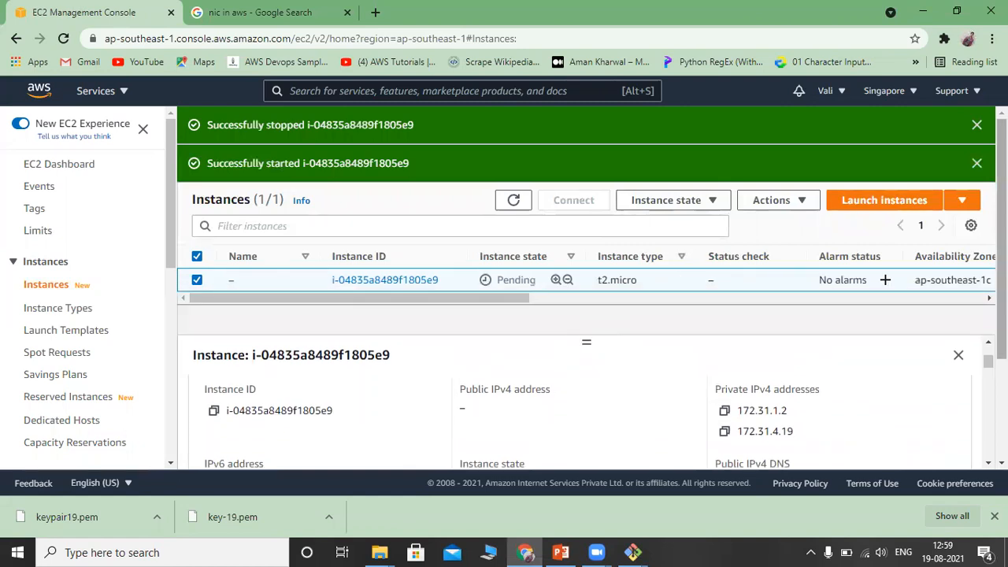
scroll(638, 118, "down", 1)
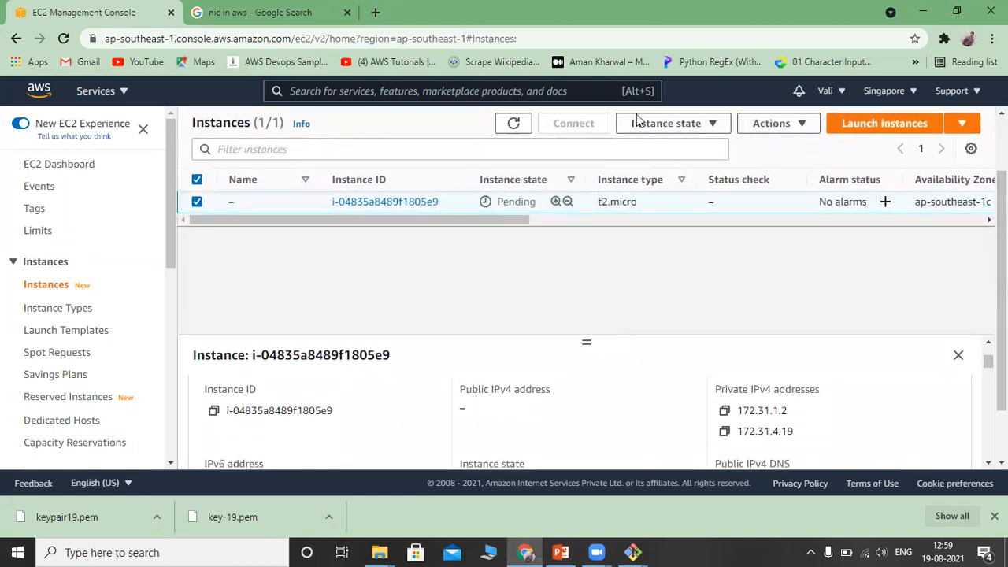
left_click(514, 125)
left_click(513, 126)
left_click(515, 129)
left_click(515, 130)
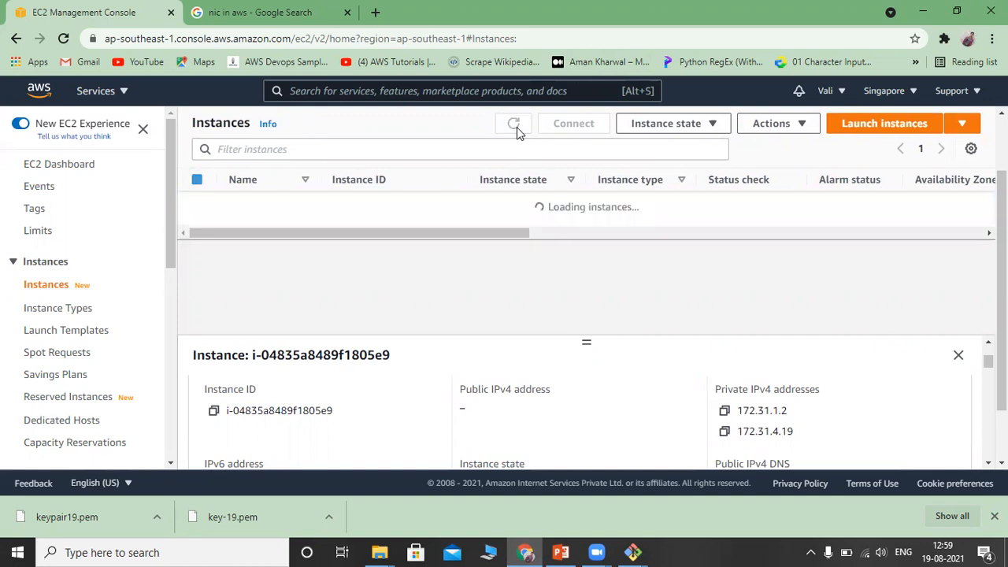
left_click(515, 126)
left_click(515, 128)
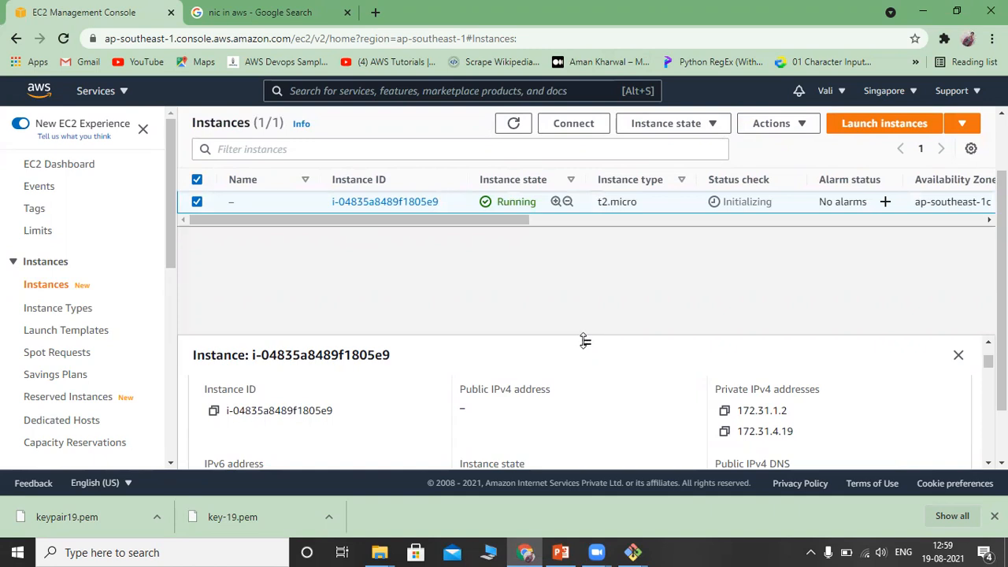
Refresh the list, reselect the restarted instance and examine the public and private IPv4 addresses in its details
left_click_drag(584, 340, 586, 276)
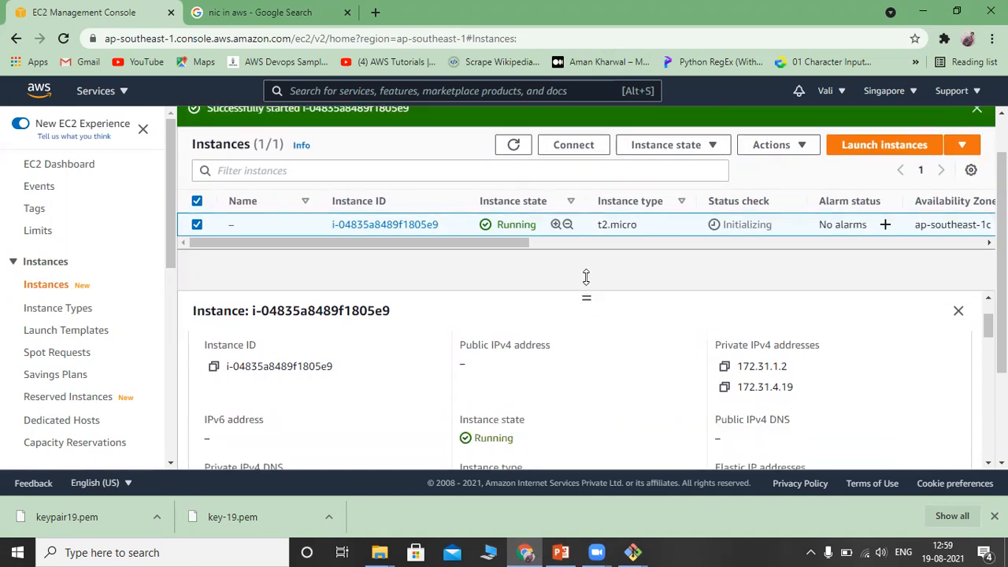
left_click(514, 144)
left_click(197, 224)
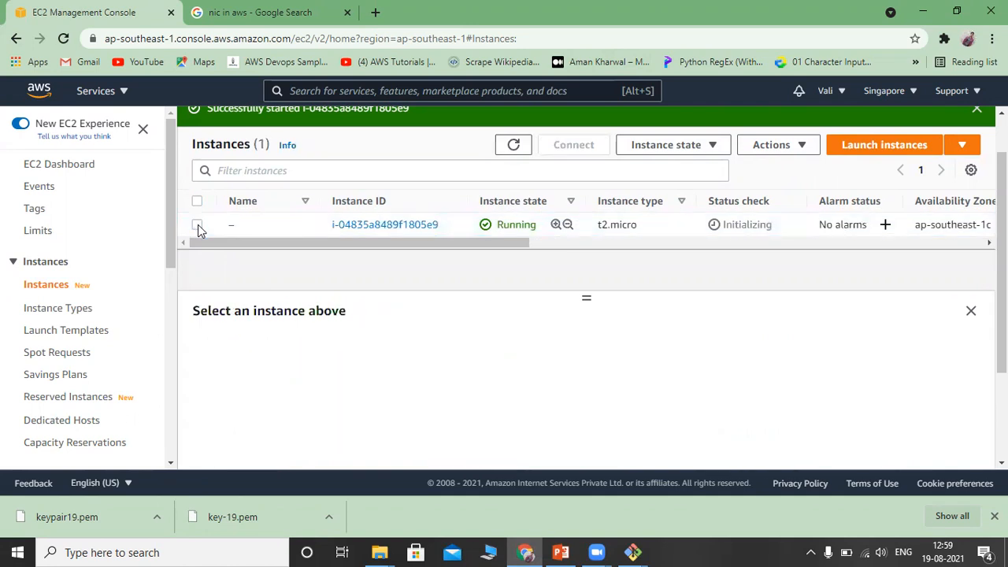
left_click(197, 224)
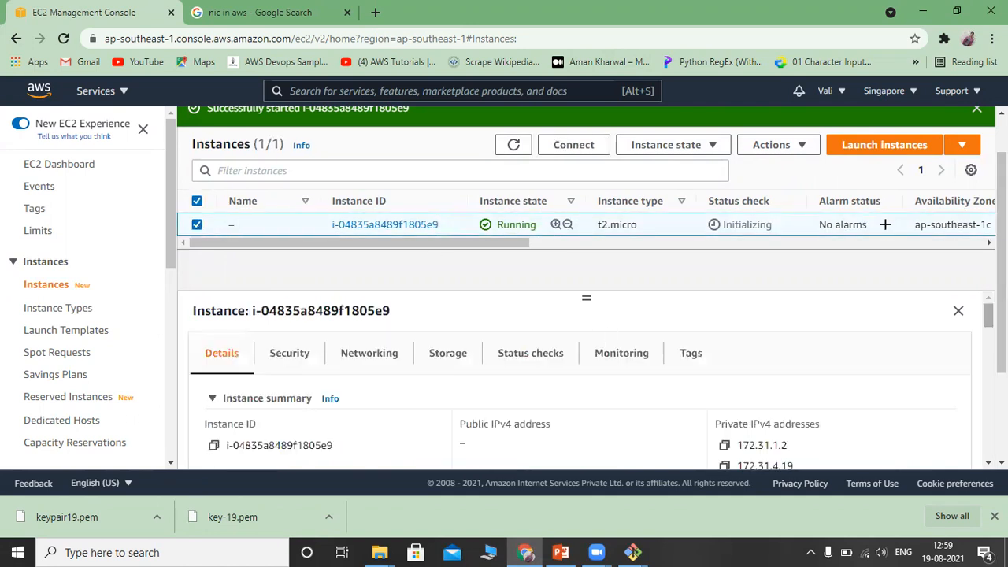
scroll(583, 386, "down", 3)
scroll(583, 386, "up", 3)
left_click_drag(989, 315, 989, 318)
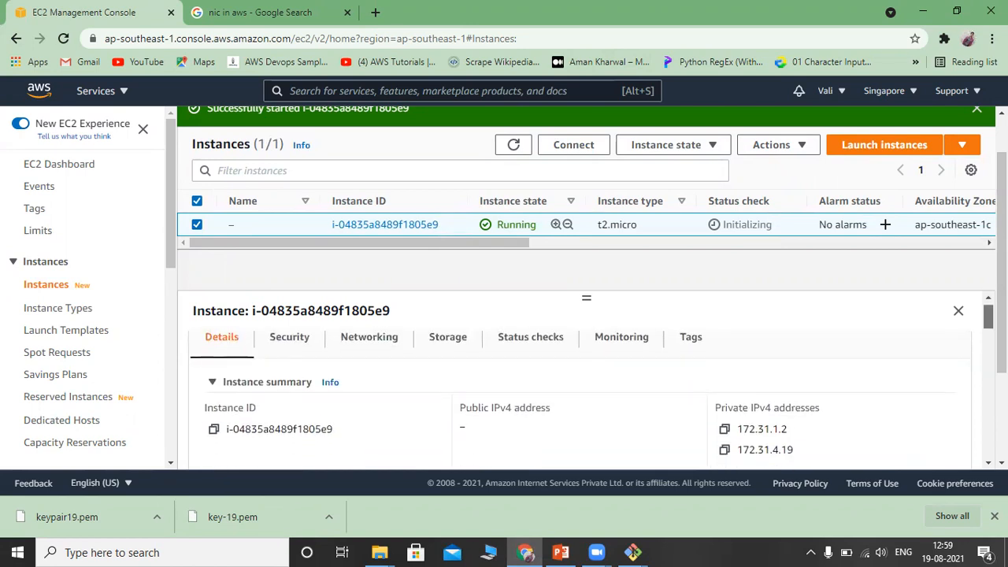
left_click(516, 146)
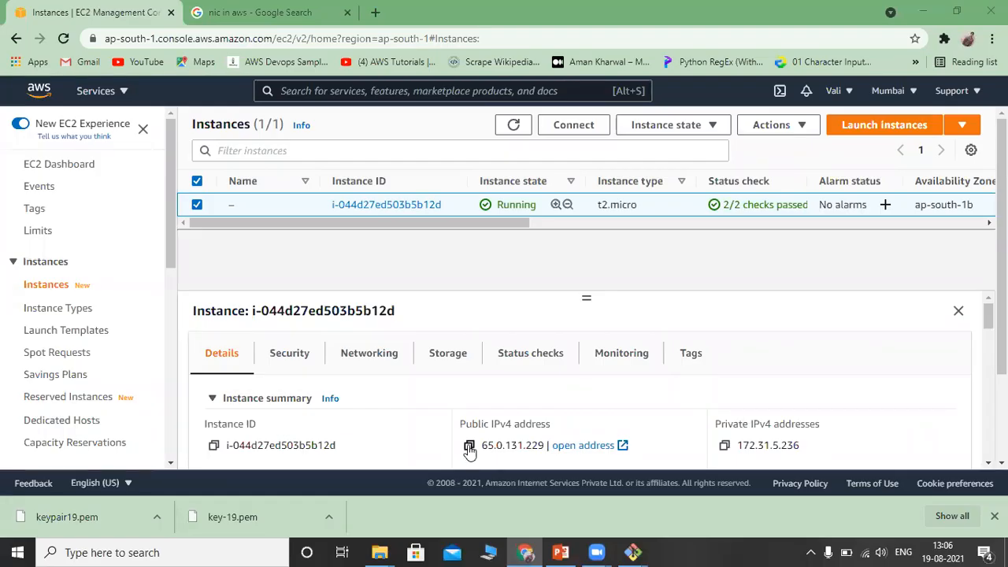
Copy the instance's public IPv4 address 65.0.131.229, paste it over the Google search text for comparison, and return to the instances page
left_click(469, 446)
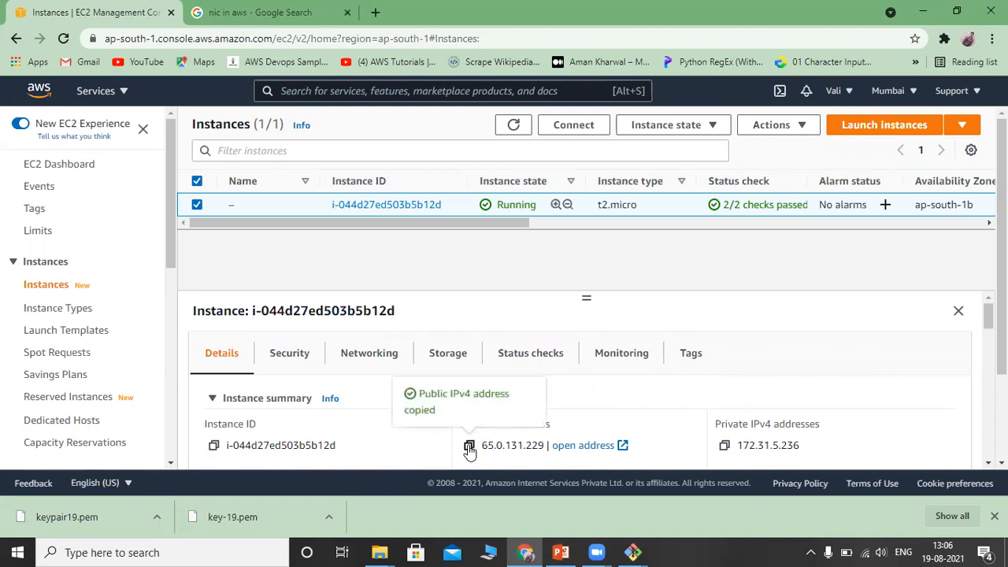
left_click(322, 25)
left_click(201, 114)
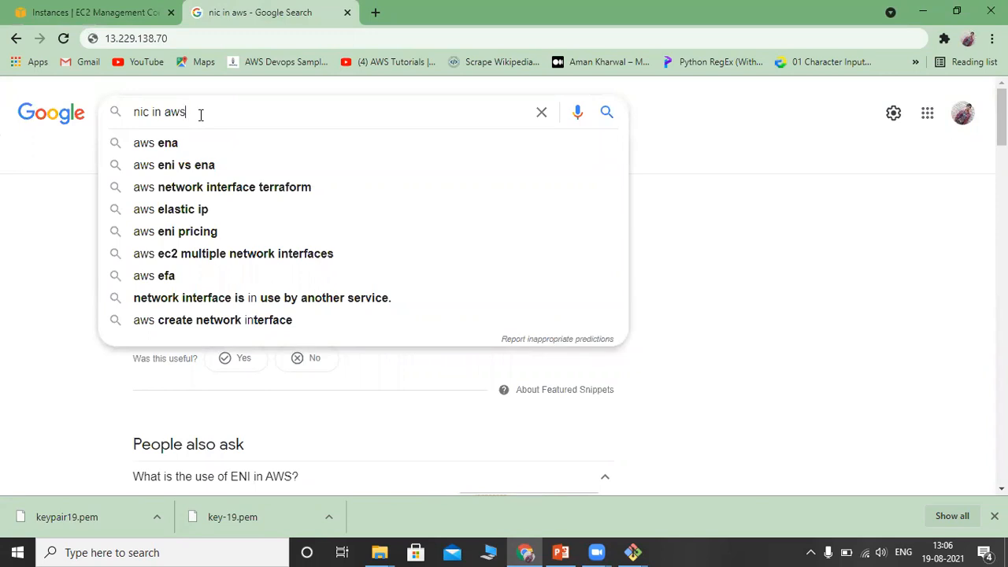
key("ctrl+a")
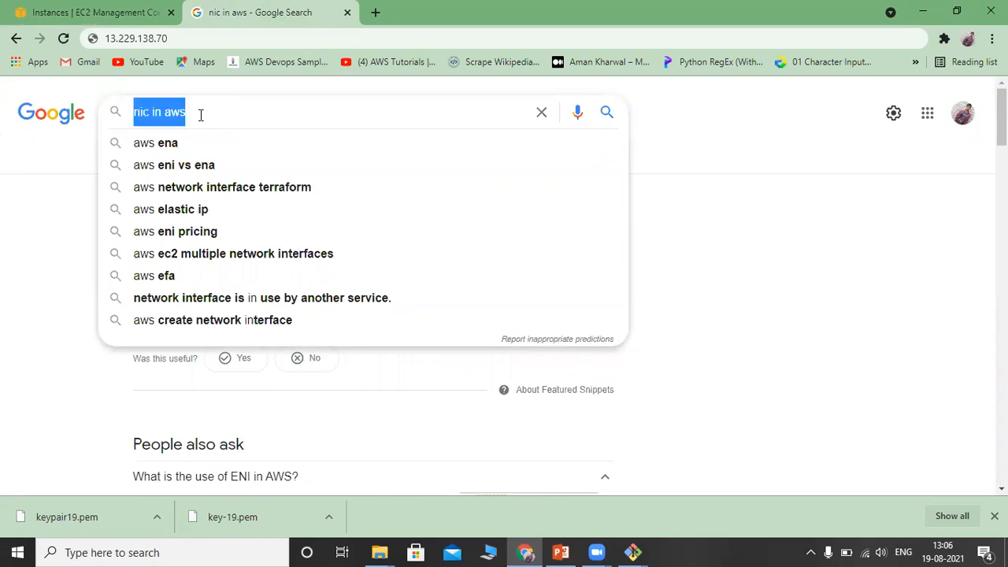
key("ctrl+v")
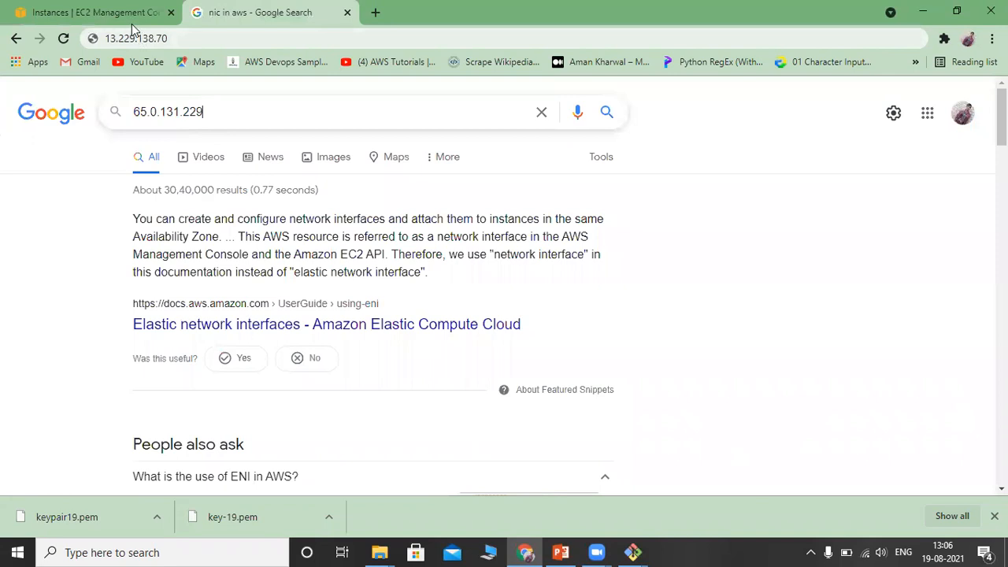
left_click(131, 16)
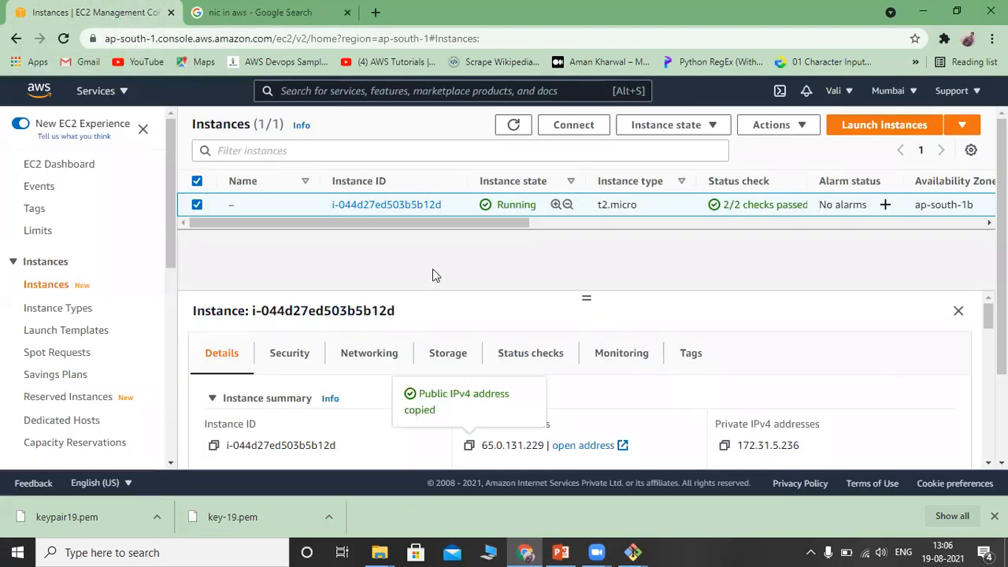
Stop instance i-044d27ed503b5b12d and confirm the stop request
left_click(695, 127)
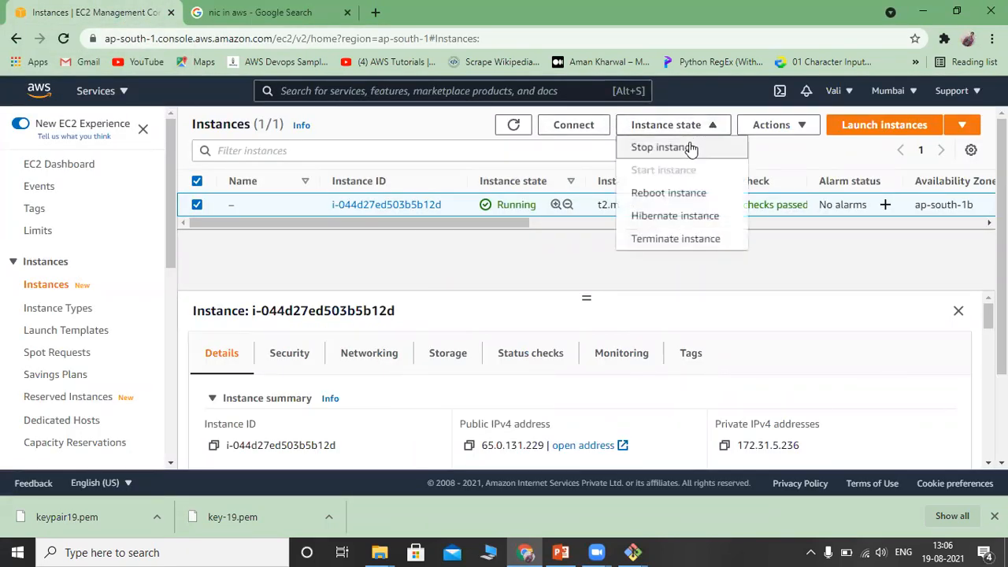
left_click(661, 147)
left_click(775, 359)
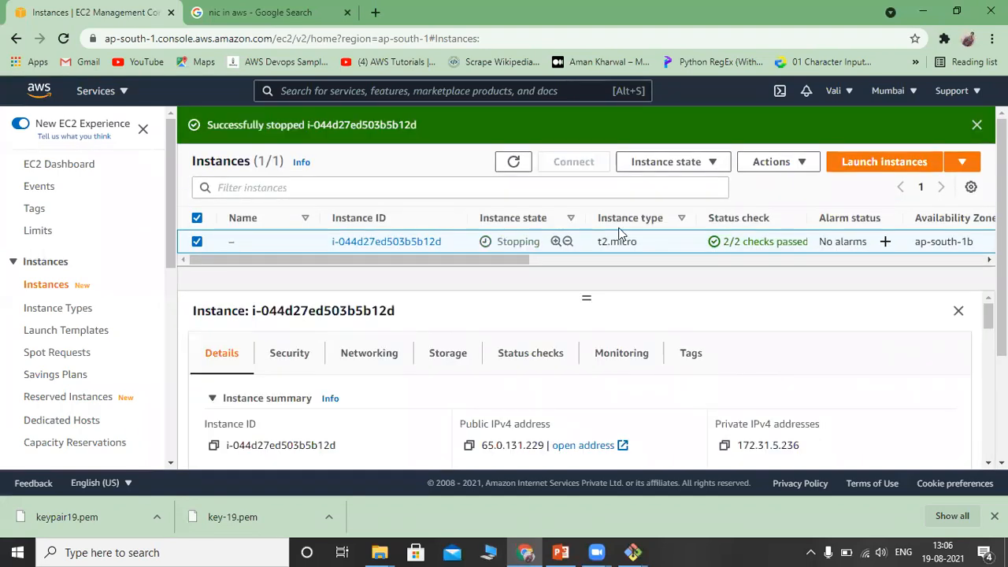
Refresh the instances list repeatedly until i-044d27ed503b5b12d has finished stopping
left_click(514, 162)
left_click(513, 162)
left_click(514, 162)
left_click(514, 162)
left_click(514, 163)
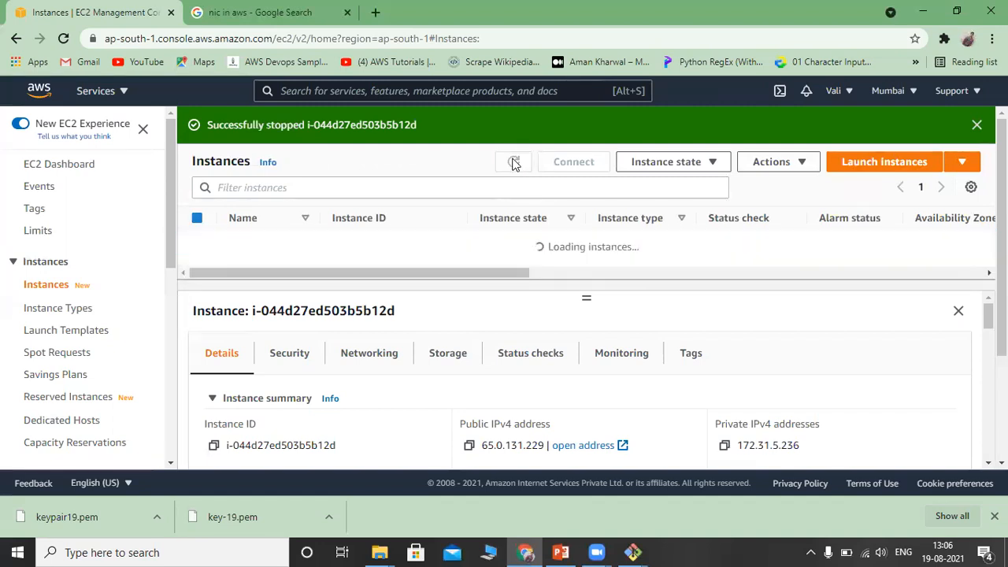
left_click(514, 162)
left_click(514, 162)
left_click(513, 162)
left_click(514, 163)
left_click(513, 162)
left_click(513, 162)
left_click(513, 162)
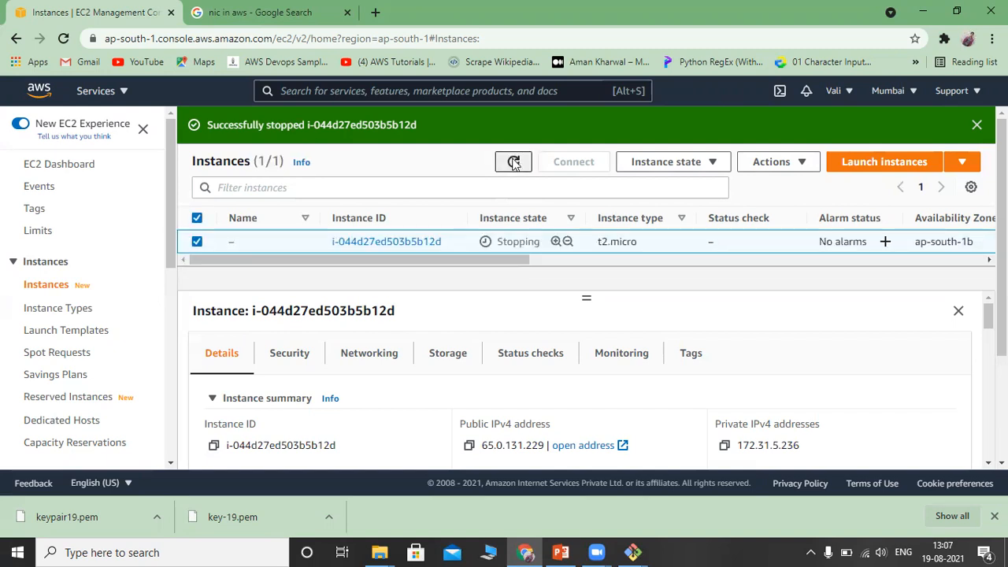
left_click(513, 163)
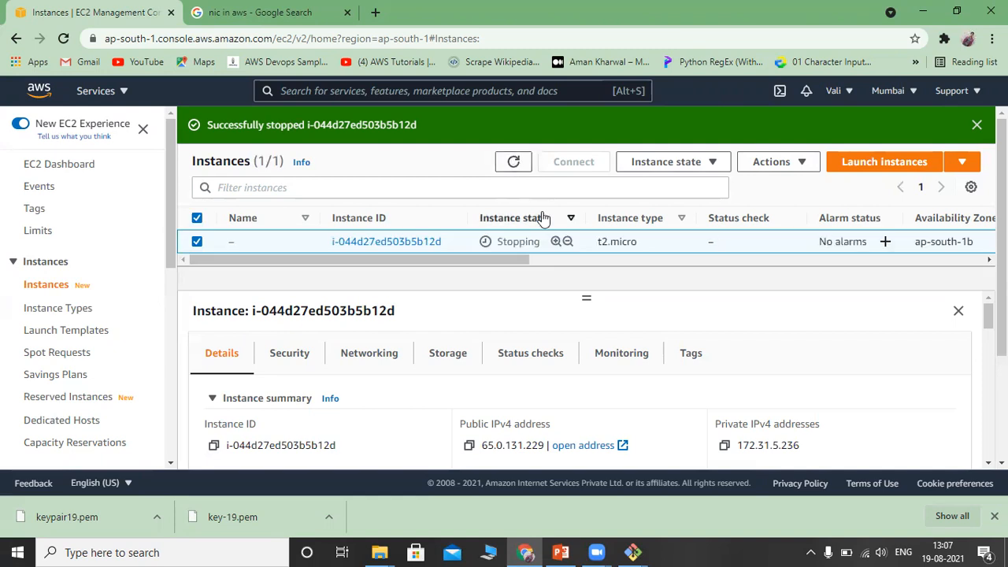
left_click(514, 163)
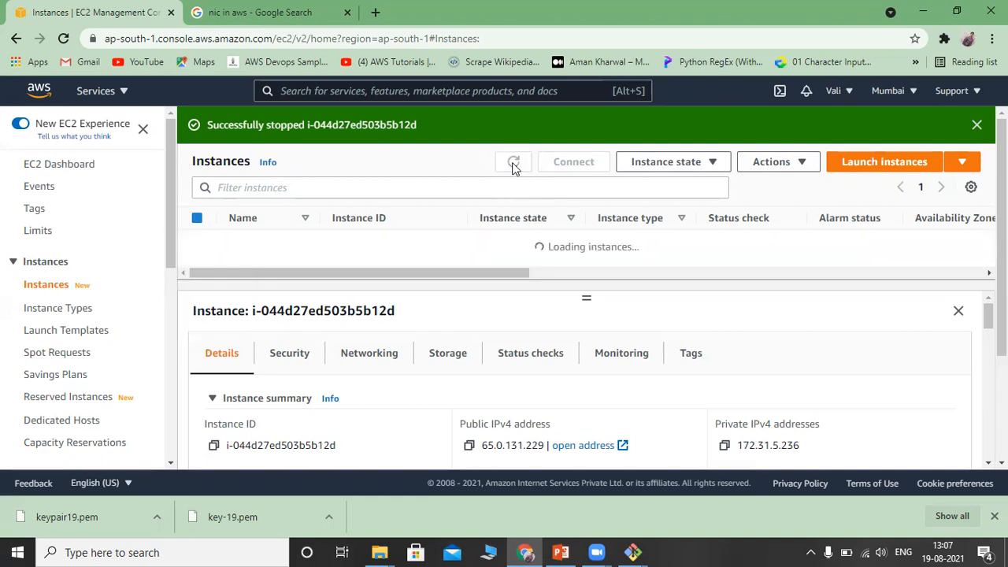
left_click(514, 162)
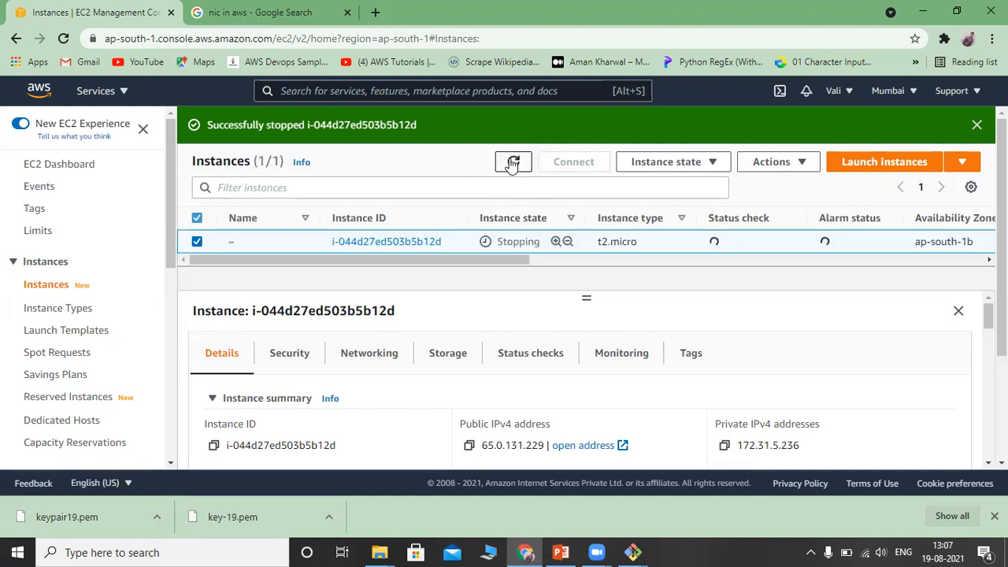
left_click(514, 162)
left_click(514, 163)
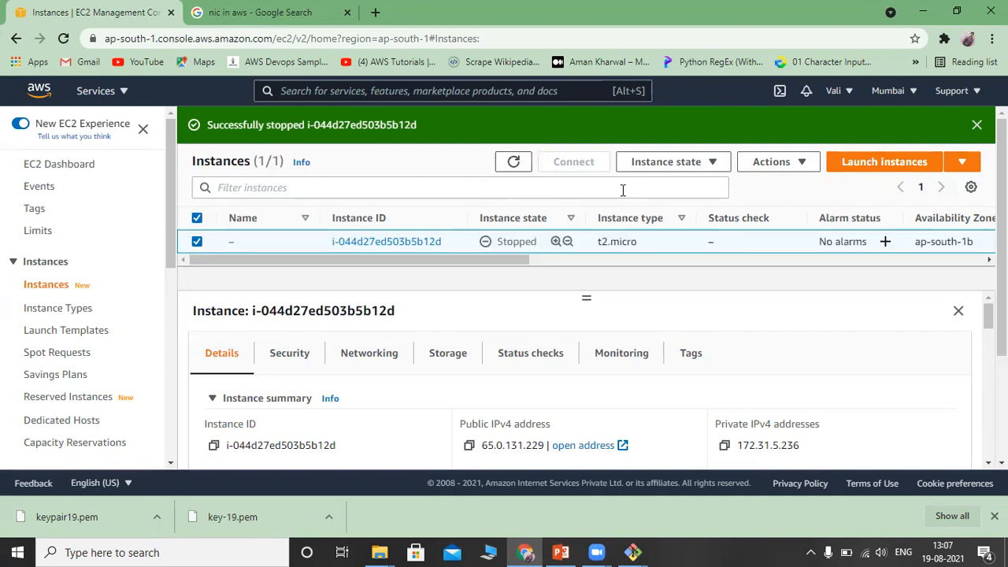
Start instance i-044d27ed503b5b12d again and enlarge the instances list area so its row is fully in view
left_click(715, 164)
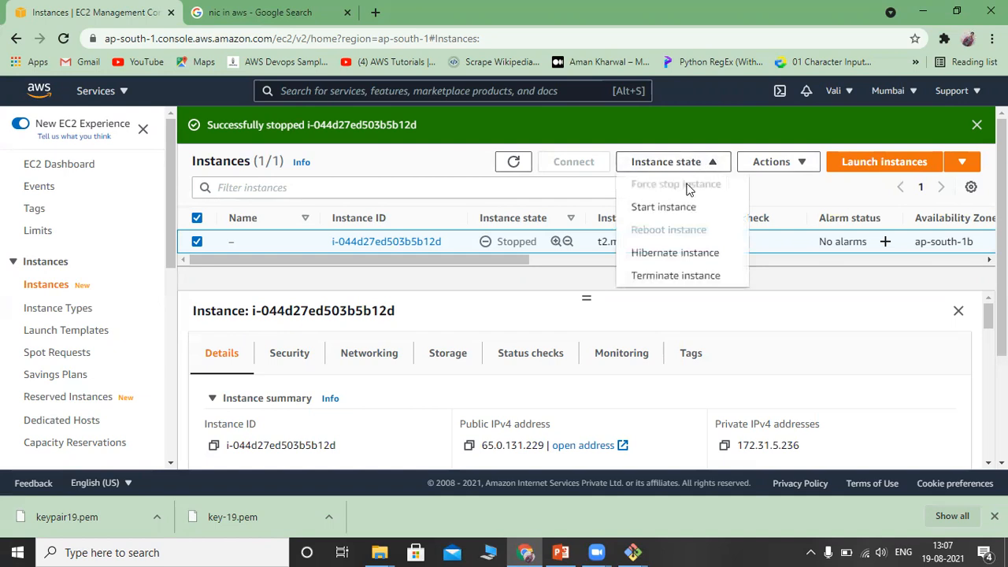
left_click(664, 207)
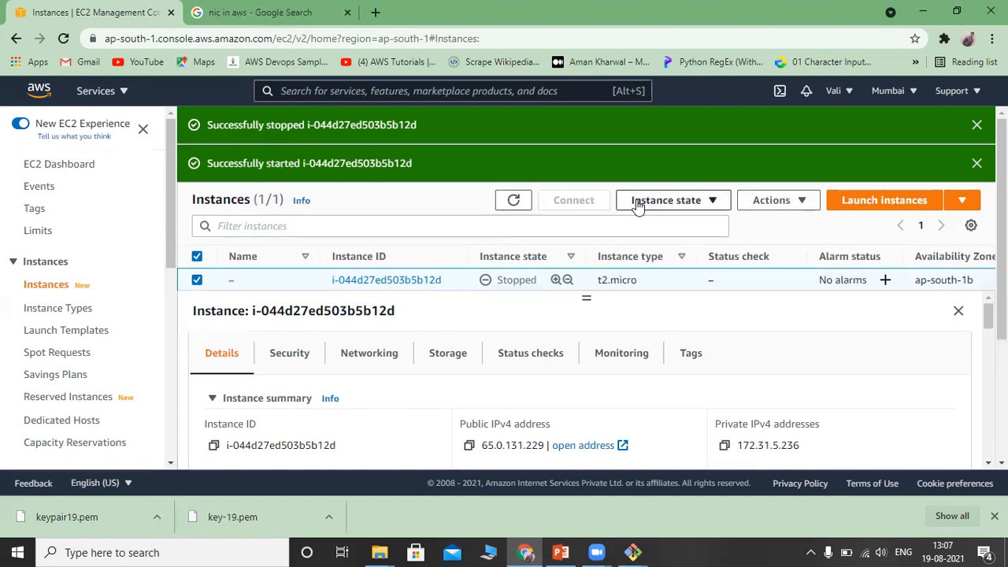
left_click(514, 202)
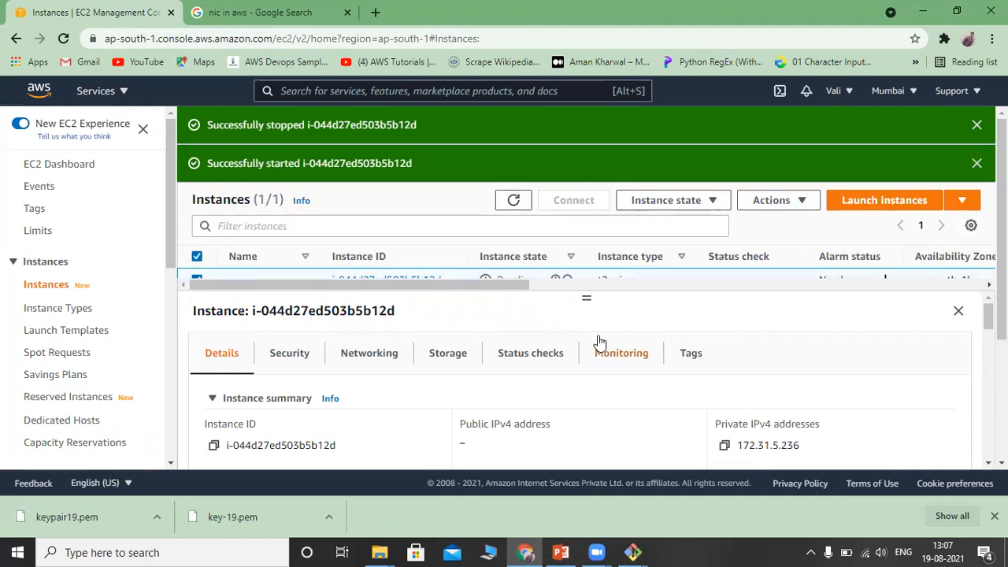
left_click_drag(586, 299, 586, 325)
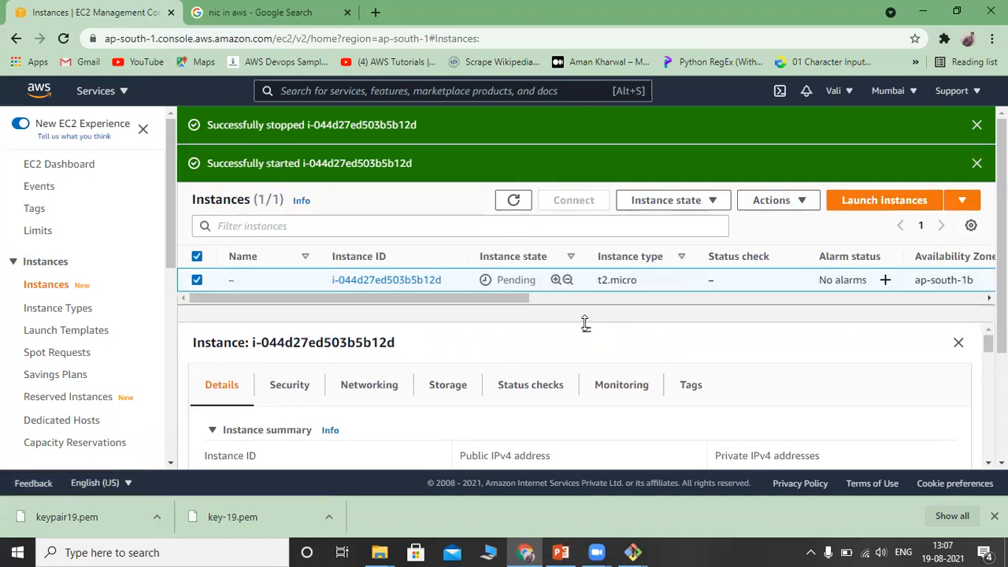
Keep refreshing the instances list until the started instance is running, dismissing the stop and start notifications
left_click(514, 202)
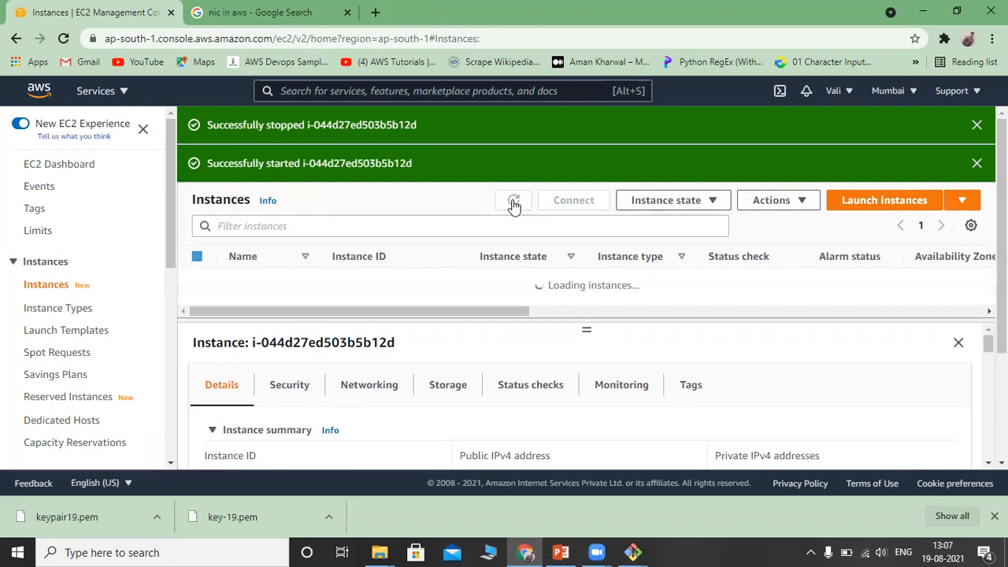
left_click(514, 203)
left_click(514, 203)
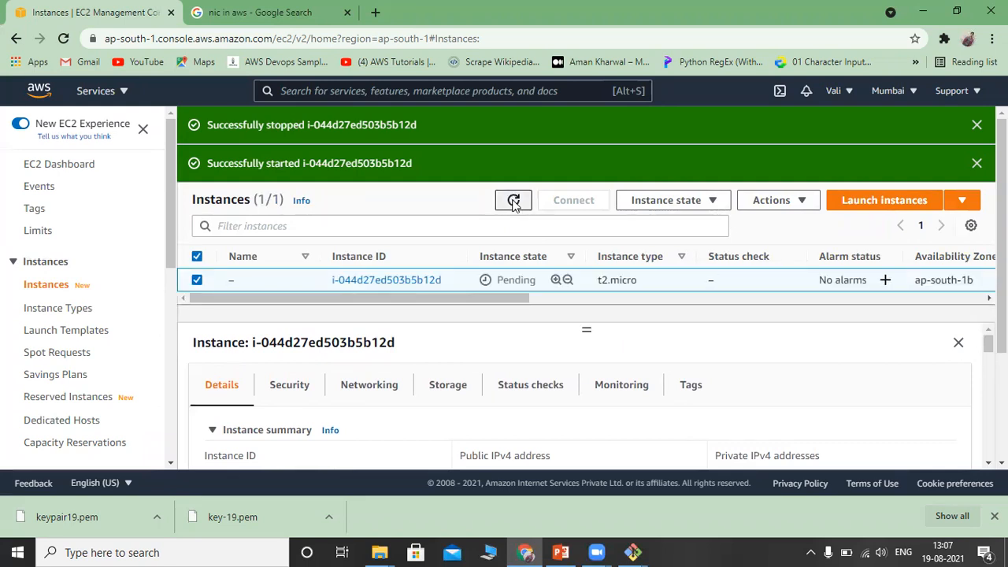
left_click(513, 202)
left_click(514, 202)
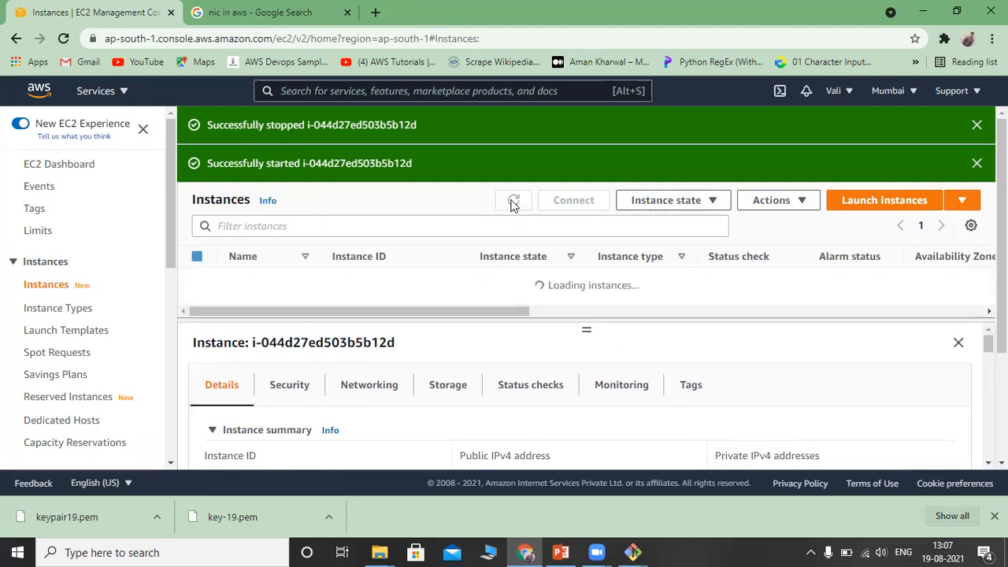
left_click(513, 203)
left_click(513, 203)
left_click(513, 202)
left_click(514, 203)
left_click(514, 202)
left_click(513, 203)
left_click(513, 202)
left_click(513, 202)
left_click(514, 203)
left_click(514, 202)
left_click(513, 202)
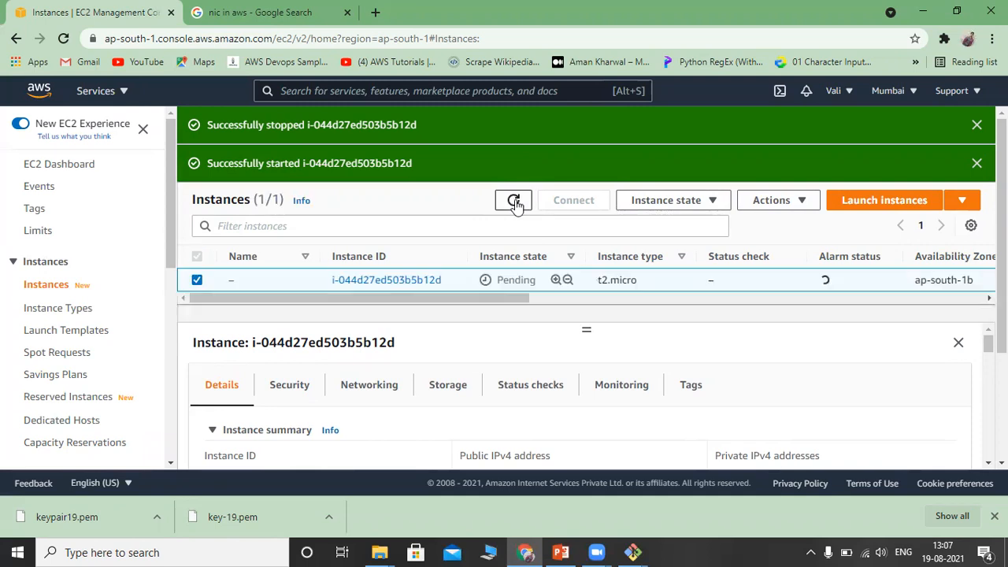
left_click(514, 201)
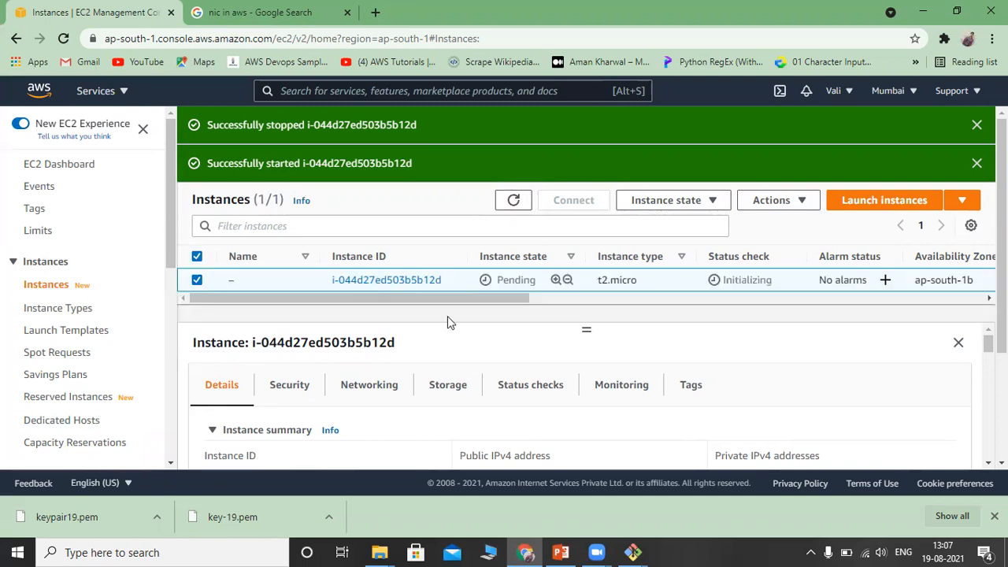
left_click(977, 125)
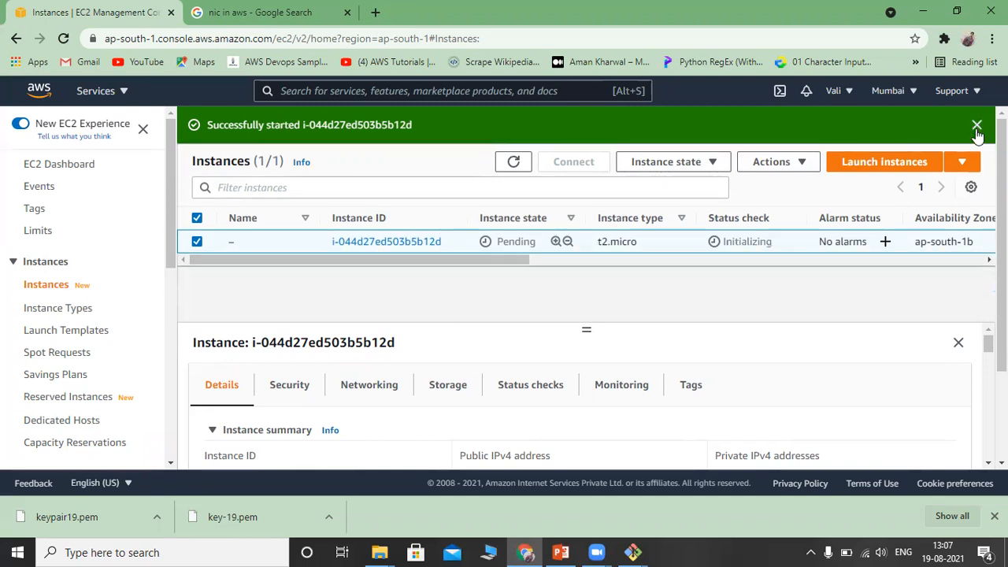
left_click(976, 128)
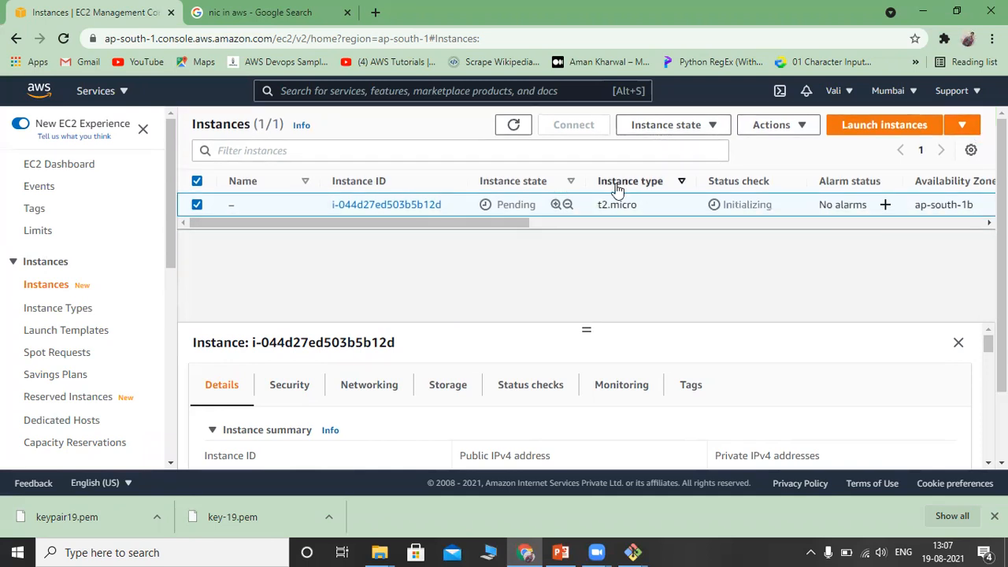
left_click(514, 126)
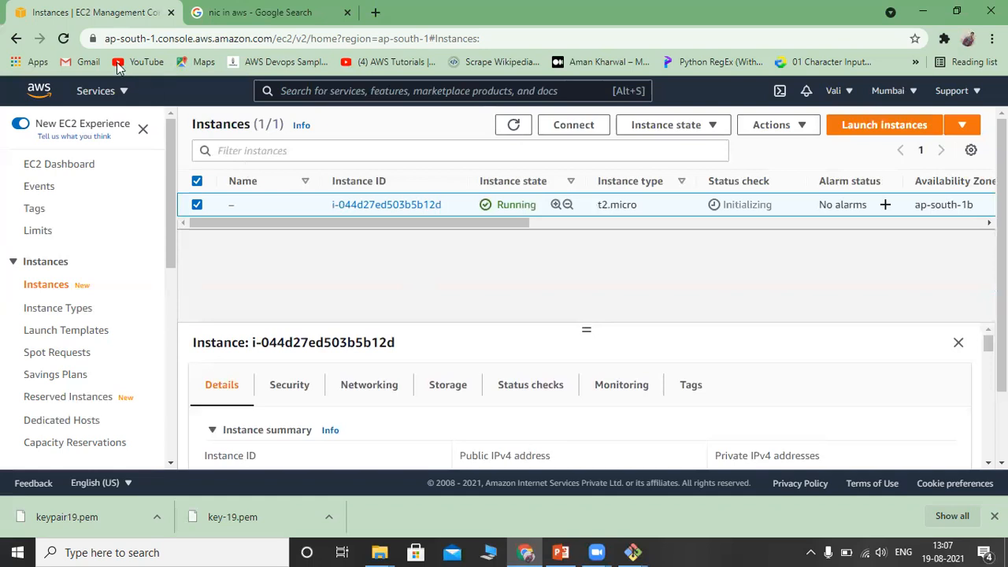
Reload the instances page, reselect the instance and paste its public IPv4 address 13.232.28.166 into the Google search box for comparison
left_click(63, 39)
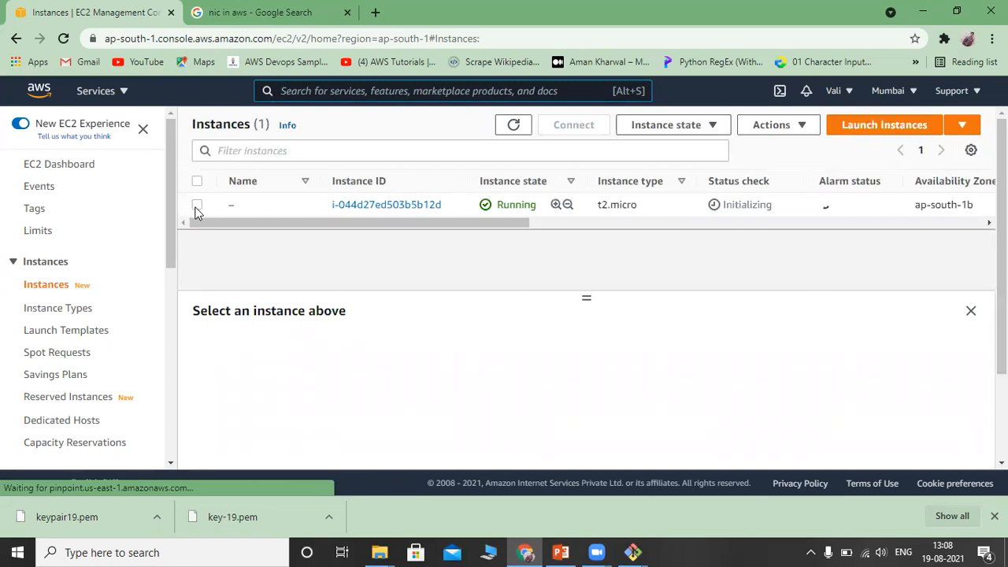
left_click(197, 206)
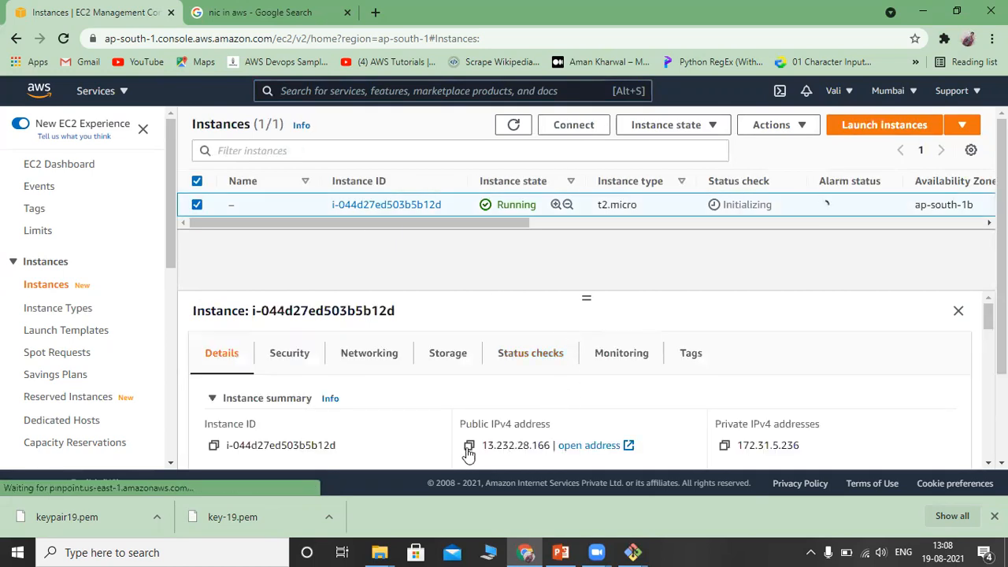
left_click(468, 446)
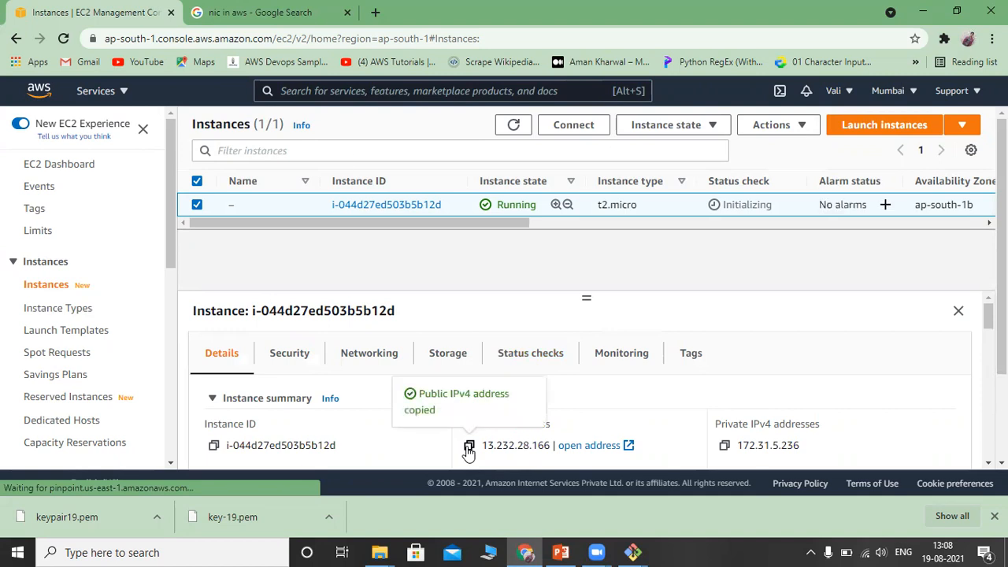
left_click(272, 13)
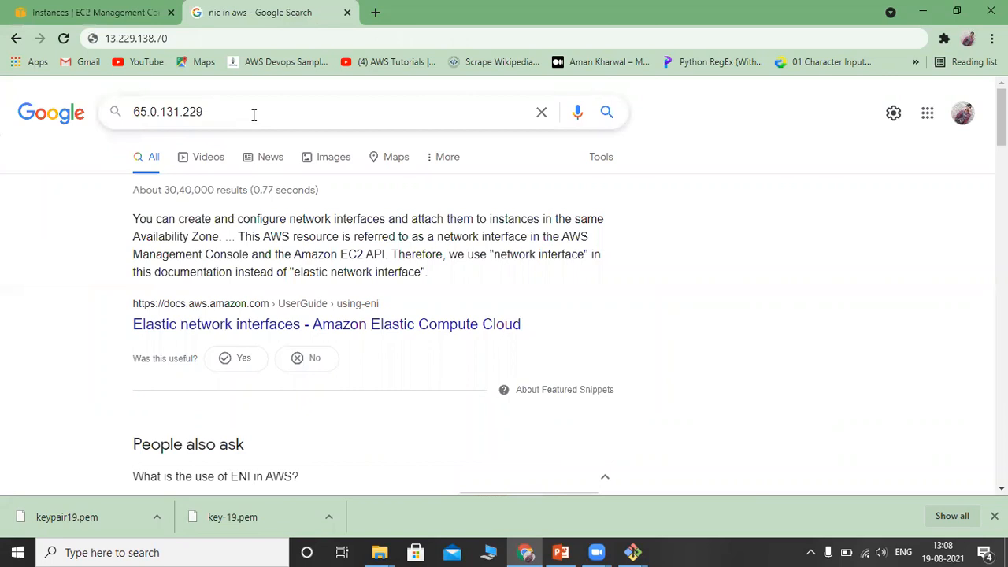
key("ctrl+v")
left_click(110, 12)
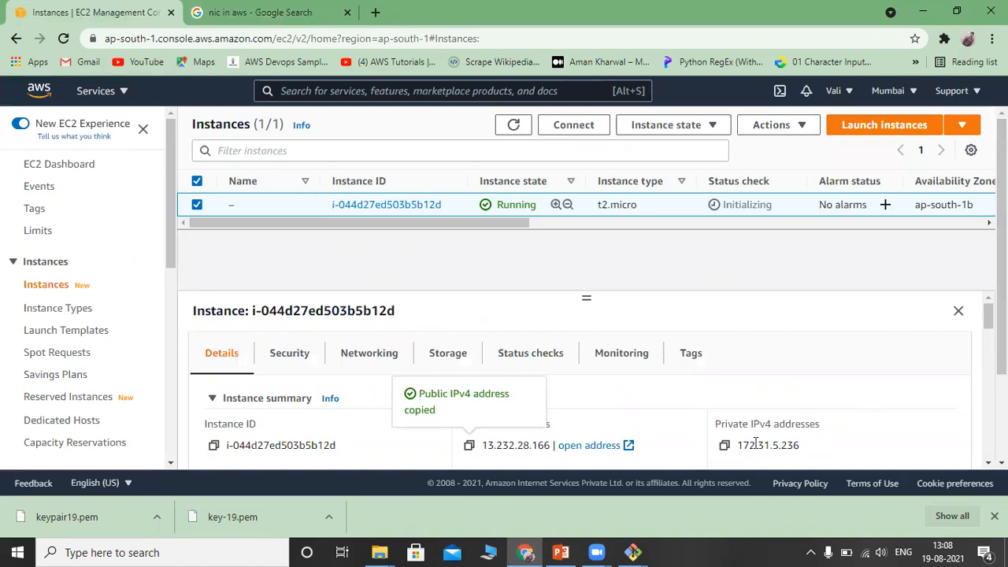
Review the "Topics to cover" slide in the IAm PowerPoint deck and return to the EC2 console
mouse_move(561, 551)
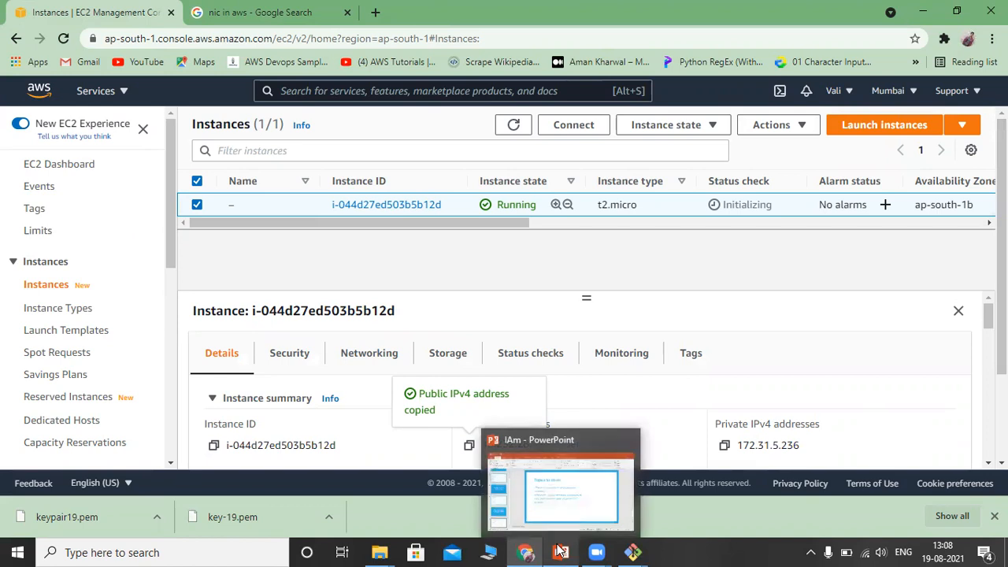
left_click(560, 552)
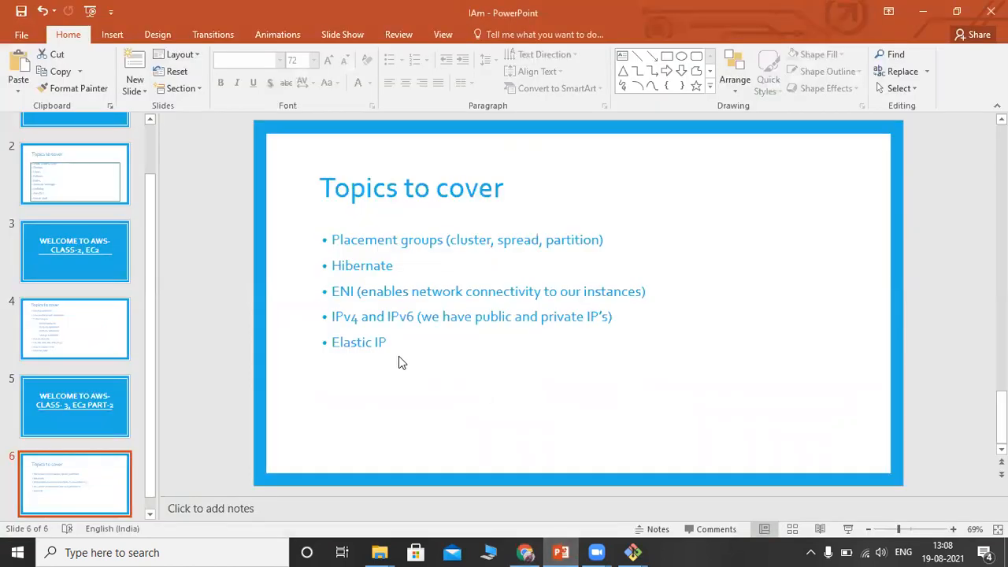
left_click(924, 12)
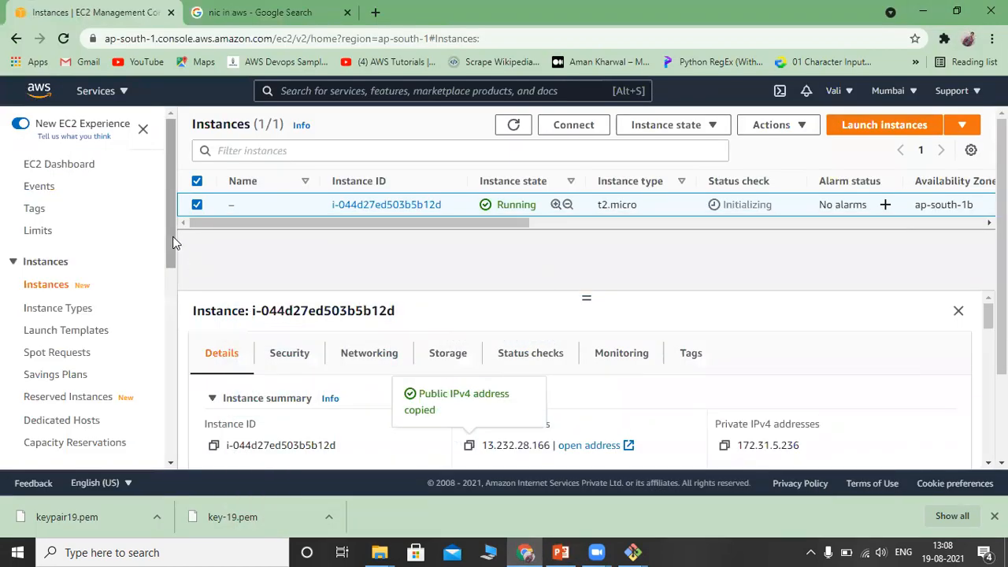
Open the Elastic IPs page under Network & Security and dismiss the browser's downloads bar
left_click_drag(172, 236, 162, 365)
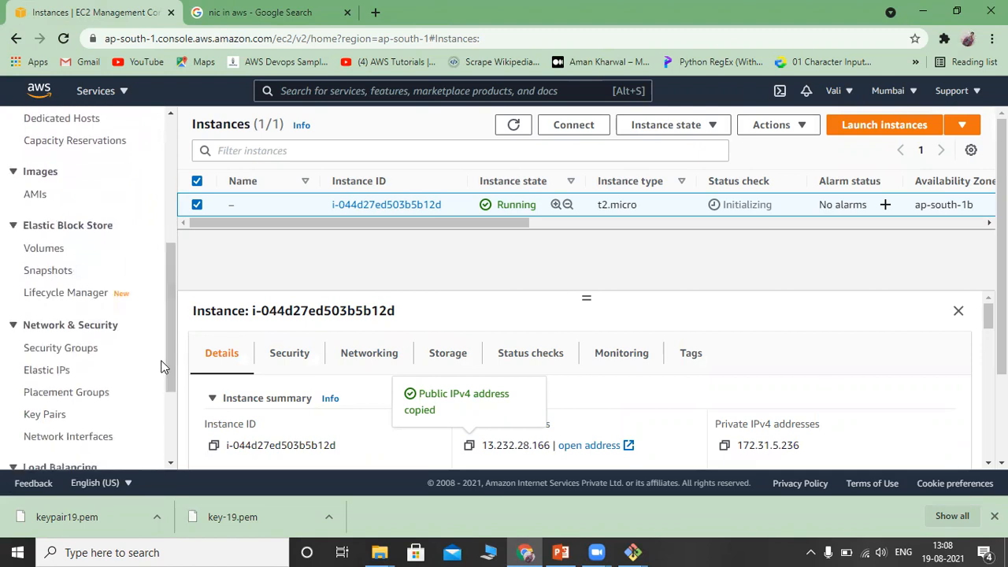
left_click(49, 371)
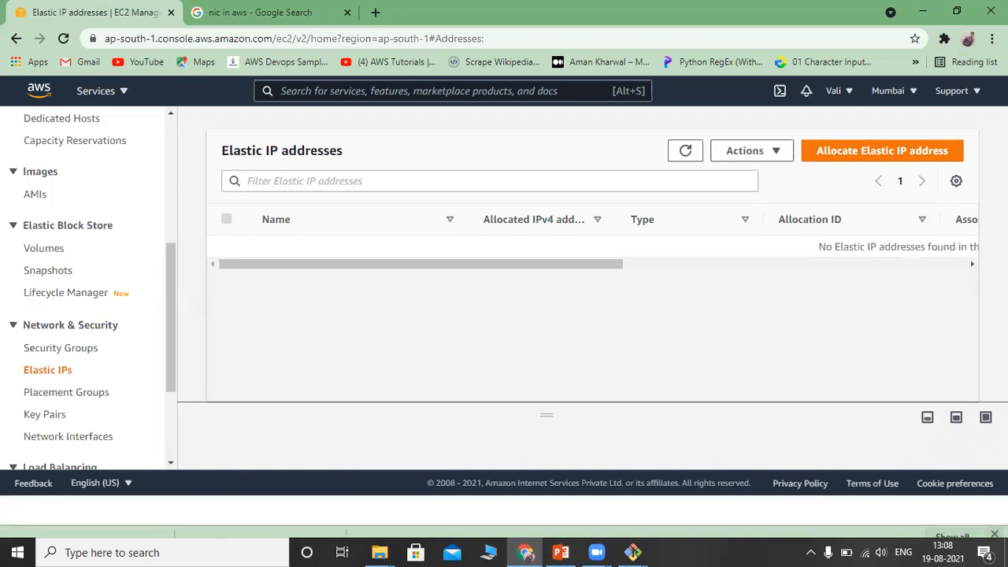
left_click(994, 516)
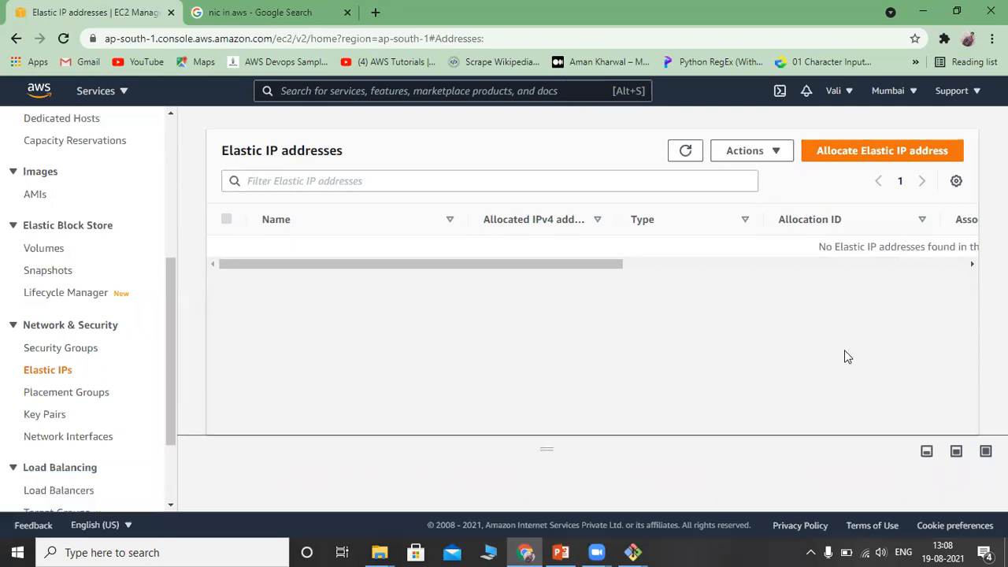
Switch to PowerPoint and return to the Elastic IP bullet on the "Topics to cover" slide
left_click(561, 552)
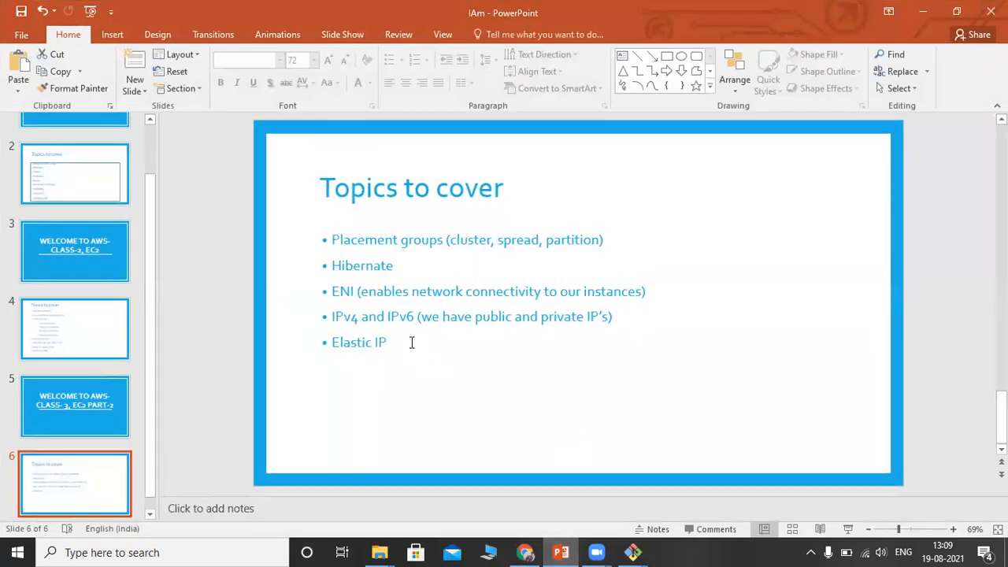